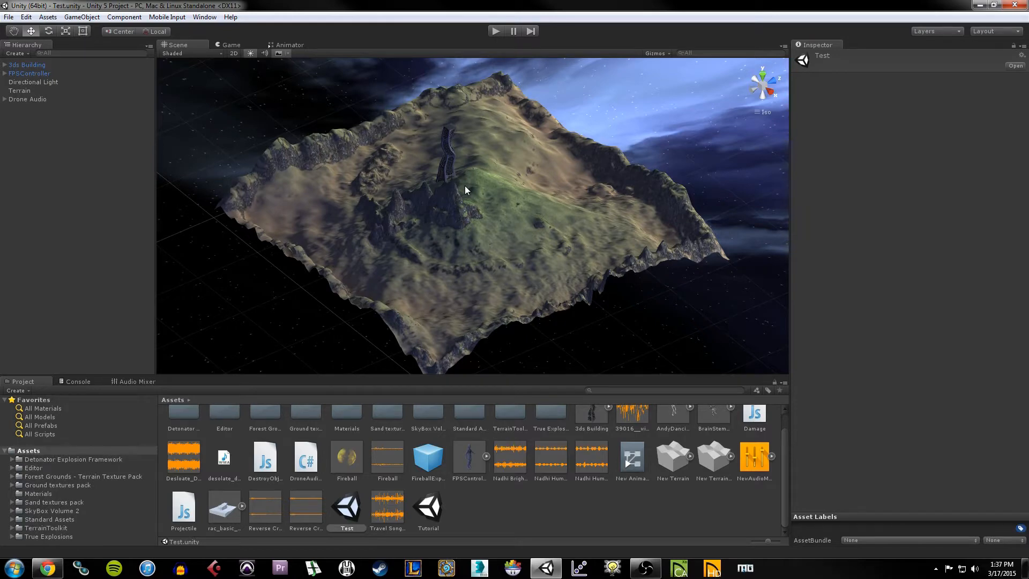
# Step: Select the terrain to inspect it, recentre the scene view on it, then deselect
pyautogui.click(516, 266)
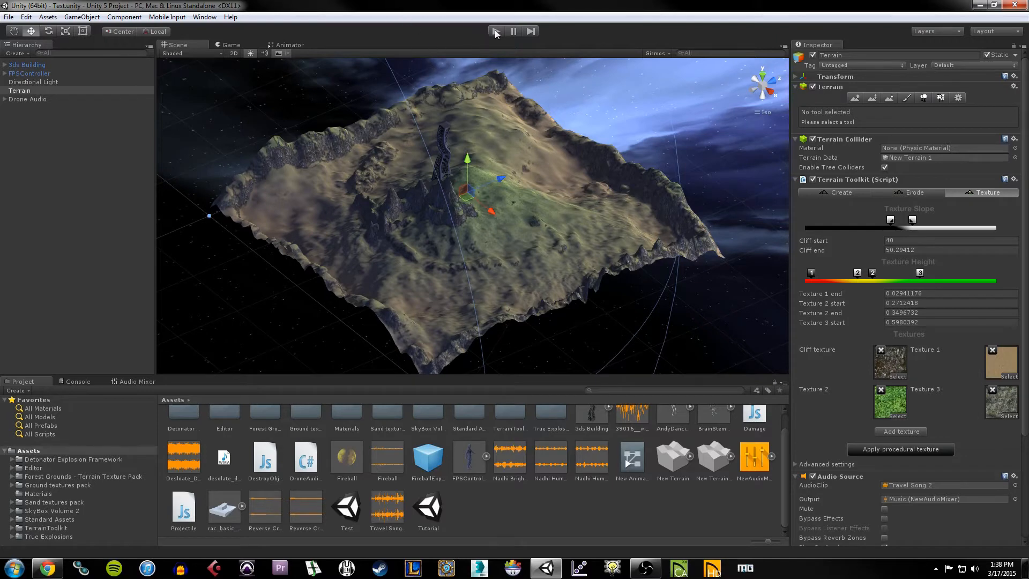
pyautogui.scroll(-7, 512, 252)
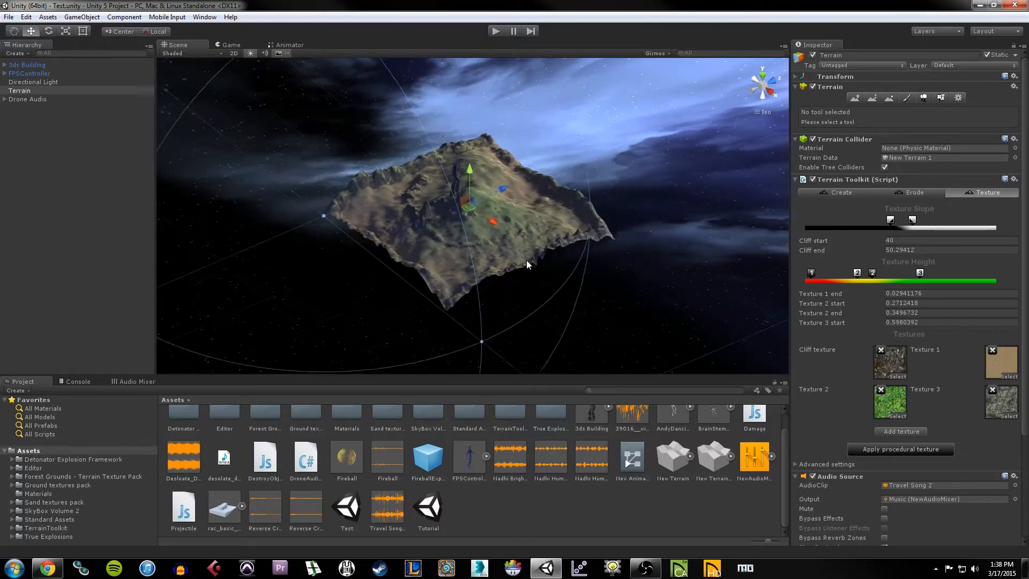
pyautogui.moveTo(530, 246); pyautogui.dragTo(498, 246, button='middle')
pyautogui.scroll(5, 520, 265)
pyautogui.moveTo(444, 224); pyautogui.dragTo(481, 234, button='middle')
pyautogui.click(516, 78)
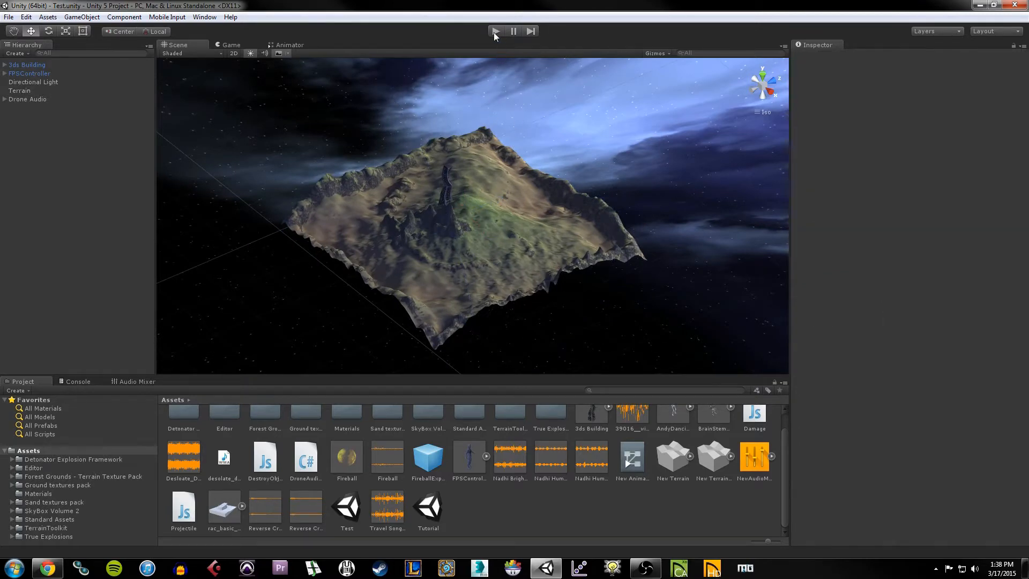
# Step: Play the scene, launch three fireballs across the hills, then stop play mode
pyautogui.click(494, 32)
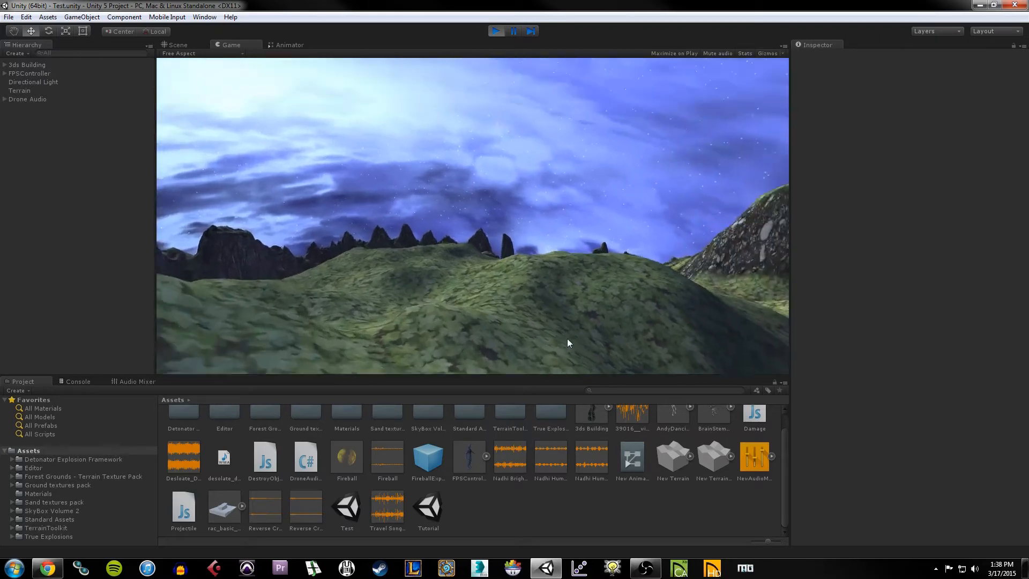
pyautogui.click(555, 327)
pyautogui.click(545, 341)
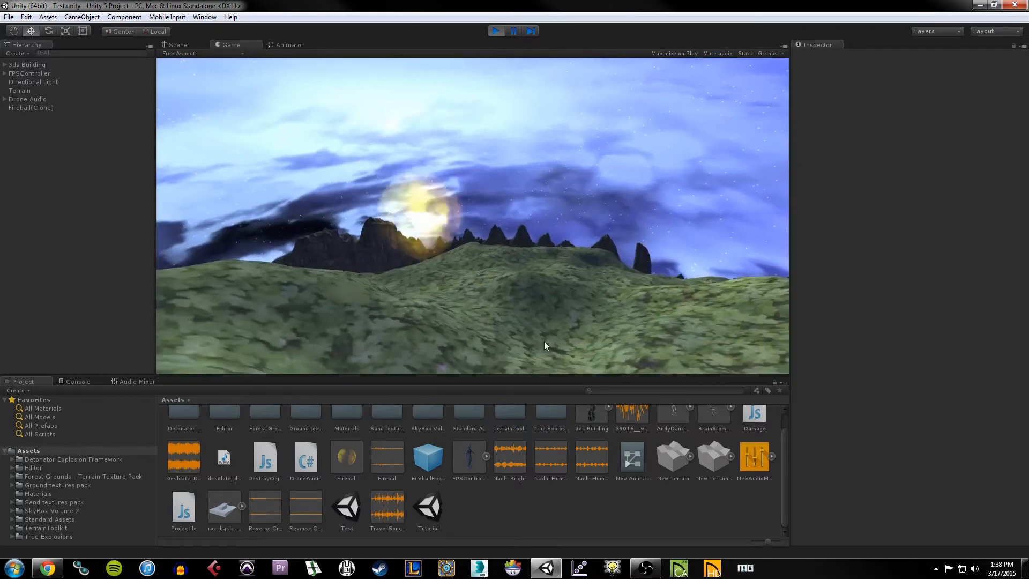
pyautogui.click(549, 340)
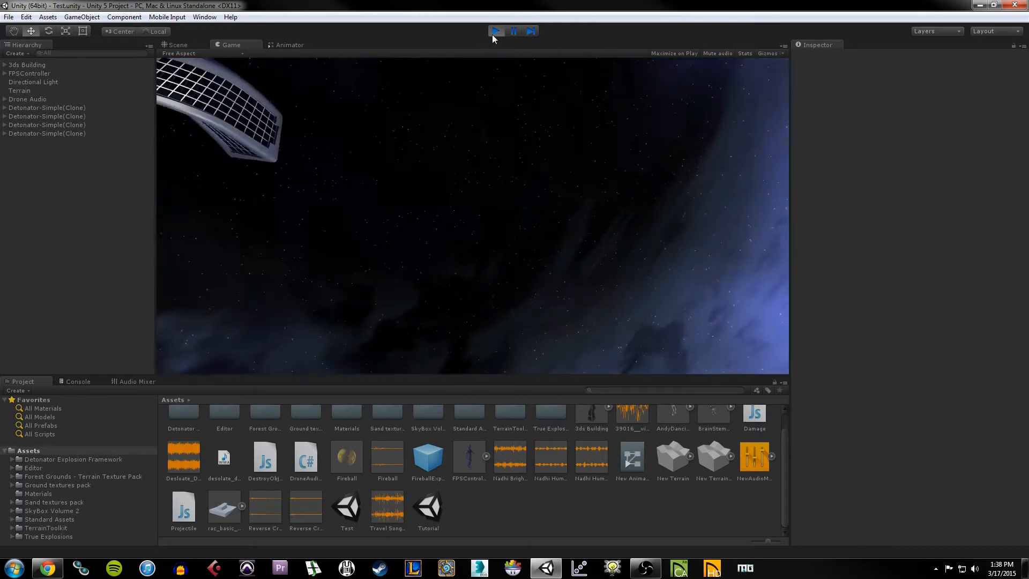
pyautogui.click(494, 33)
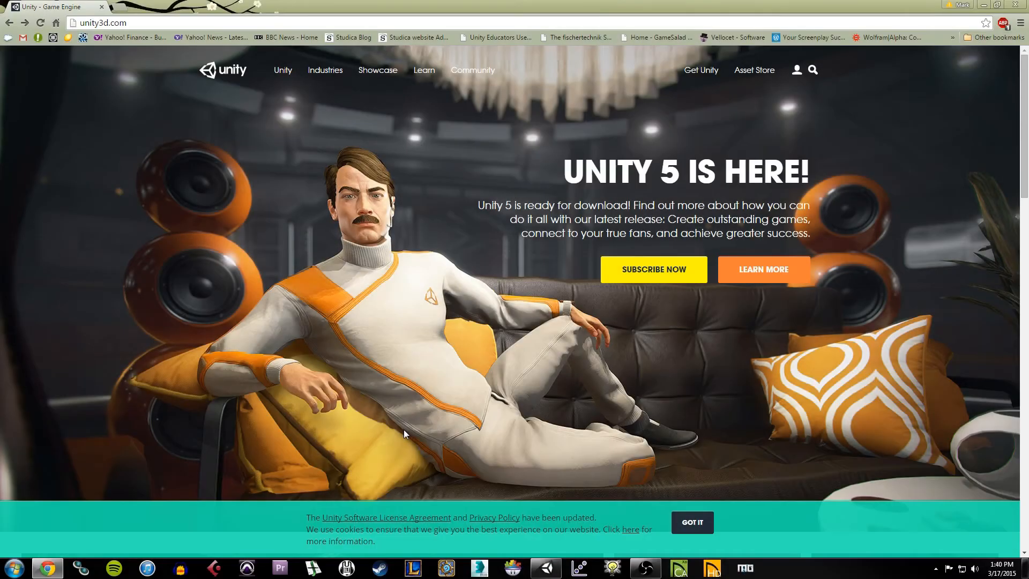
# Step: Go to unity3d.com's Get Unity page and scroll to the Personal vs Professional comparison
pyautogui.click(171, 21)
pyautogui.click(437, 272)
pyautogui.click(715, 77)
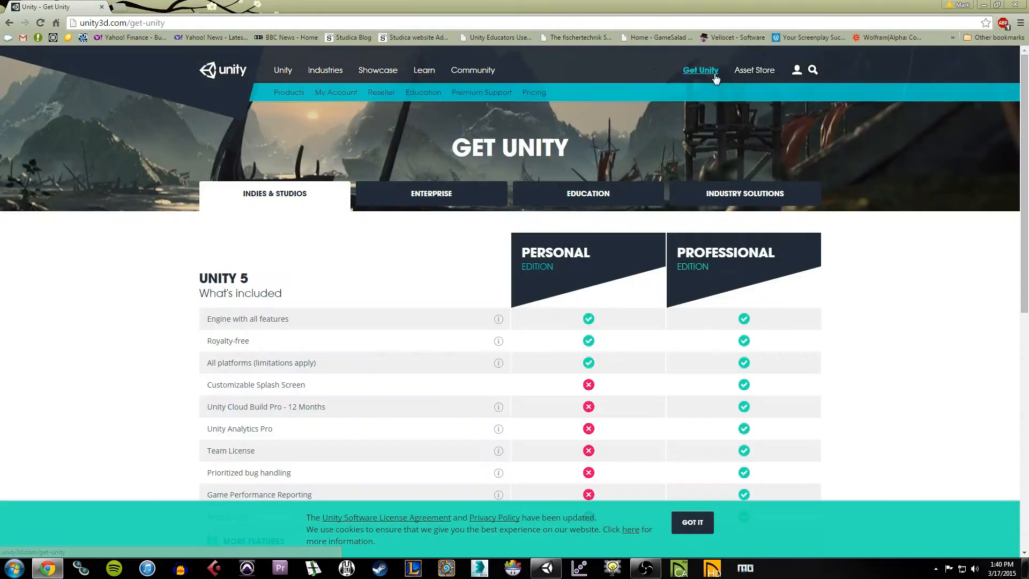
pyautogui.scroll(-2, 519, 246)
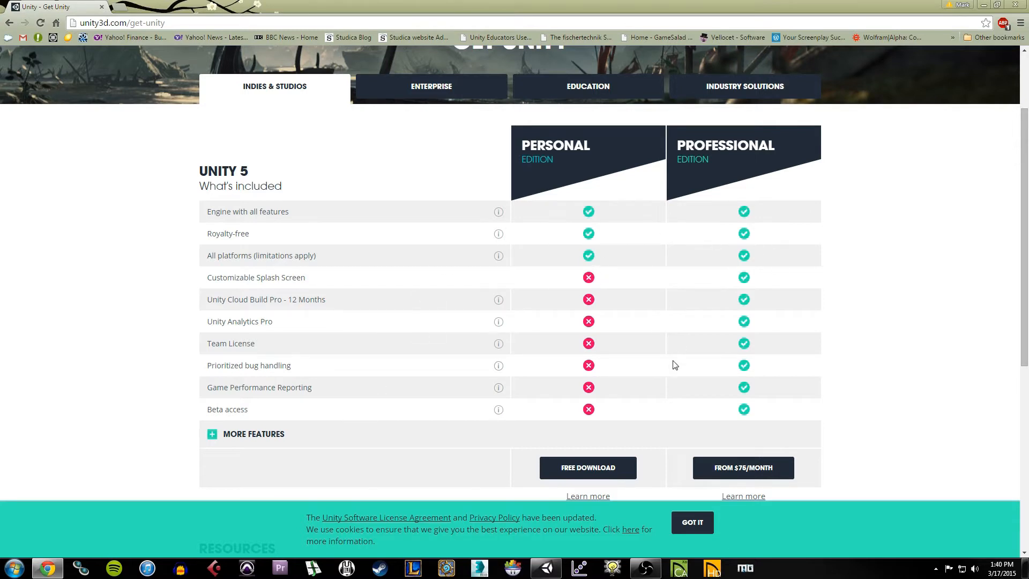
pyautogui.scroll(-1, 674, 364)
pyautogui.scroll(1, 671, 365)
pyautogui.scroll(-1, 643, 369)
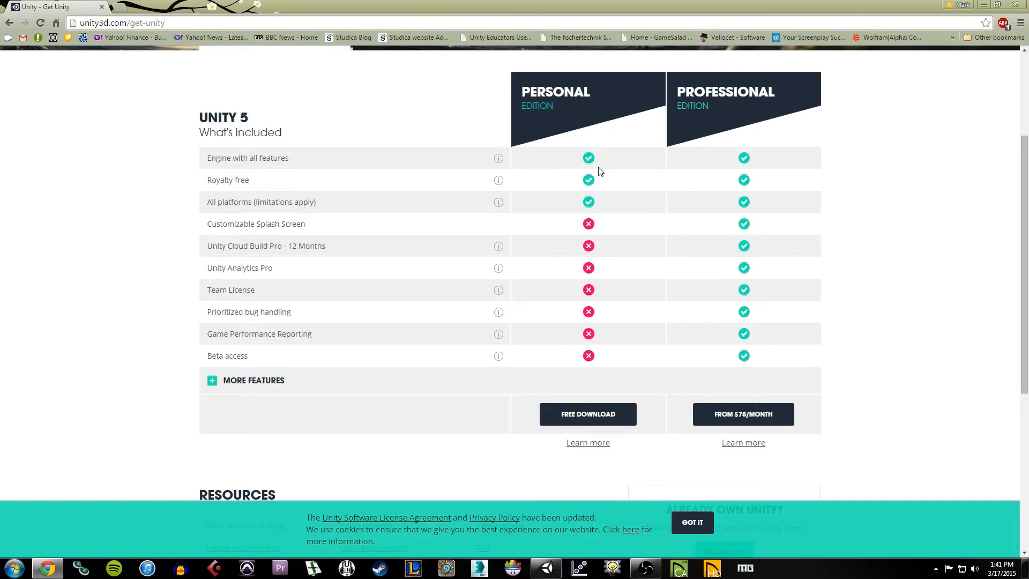
# Step: Review the free download's Platform options, then open Unity Pro pricing ($75/month) from the comparison page
pyautogui.click(596, 421)
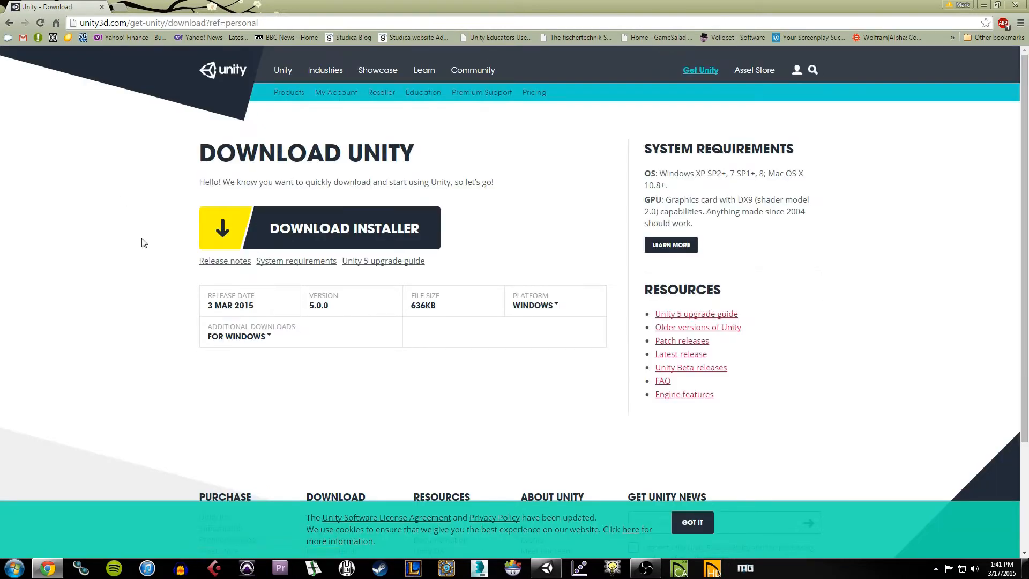
pyautogui.click(534, 306)
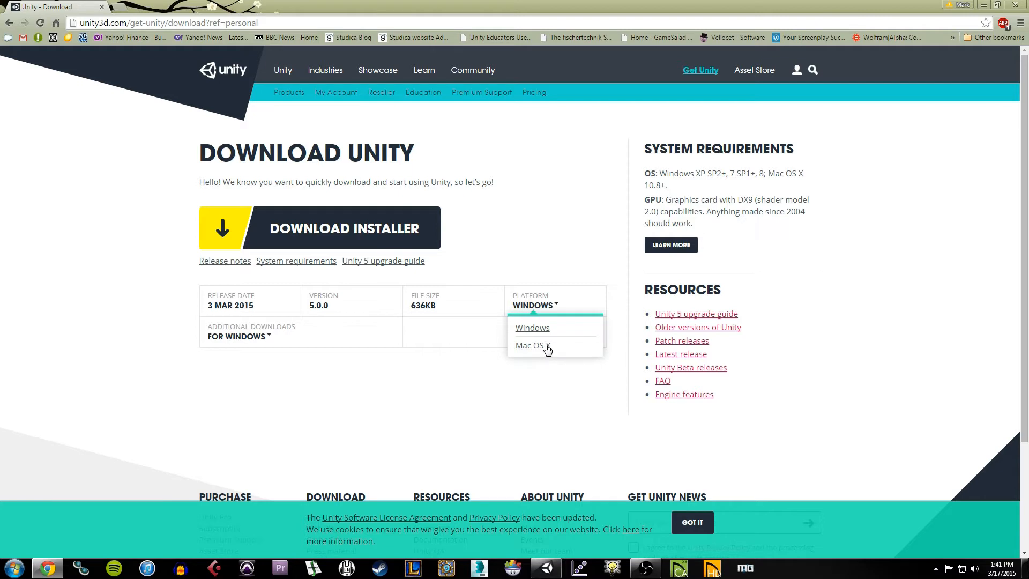
pyautogui.click(538, 312)
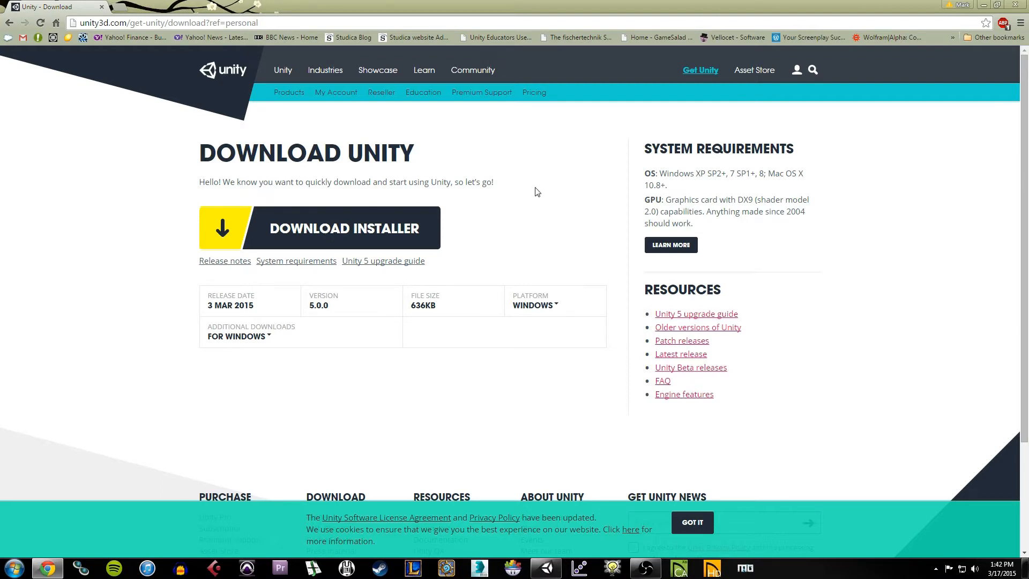
pyautogui.hotkey('alt', 'Left')
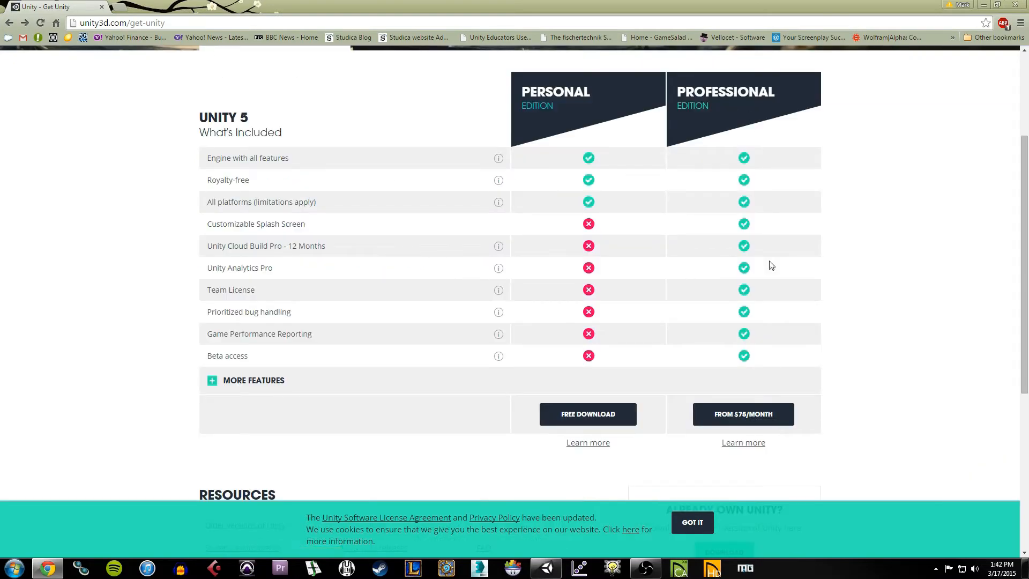
pyautogui.click(751, 414)
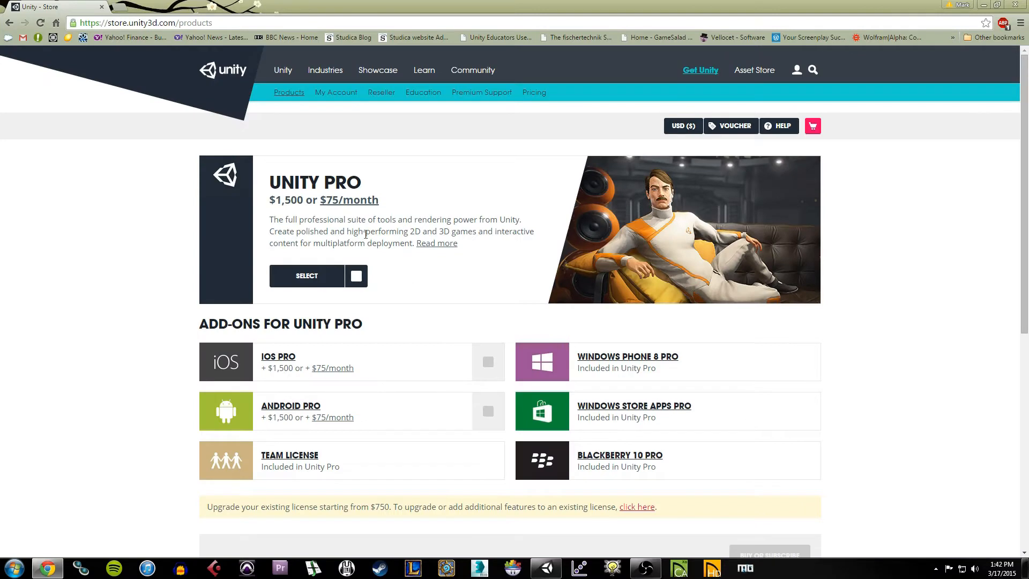
# Step: Load studica.com/unity in a new tab and scroll through its Unity product list
pyautogui.click(124, 6)
pyautogui.write('stud')
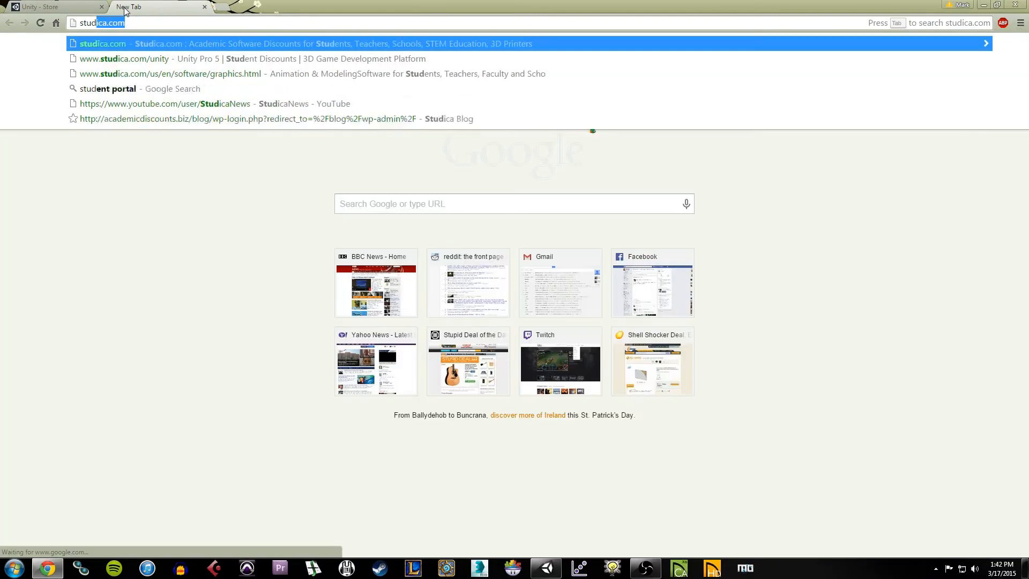
pyautogui.write('ica.com/unity')
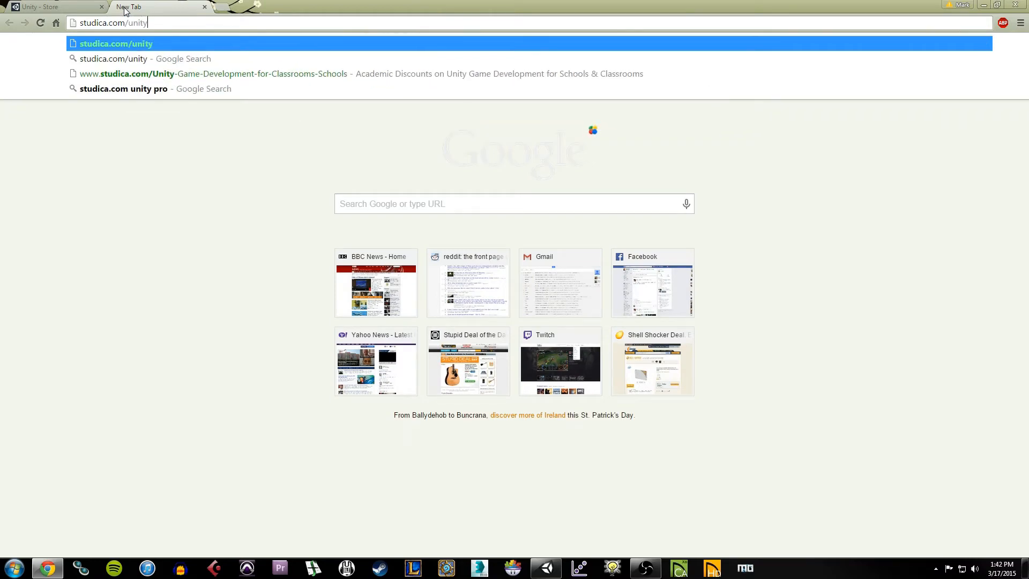
pyautogui.press('Return')
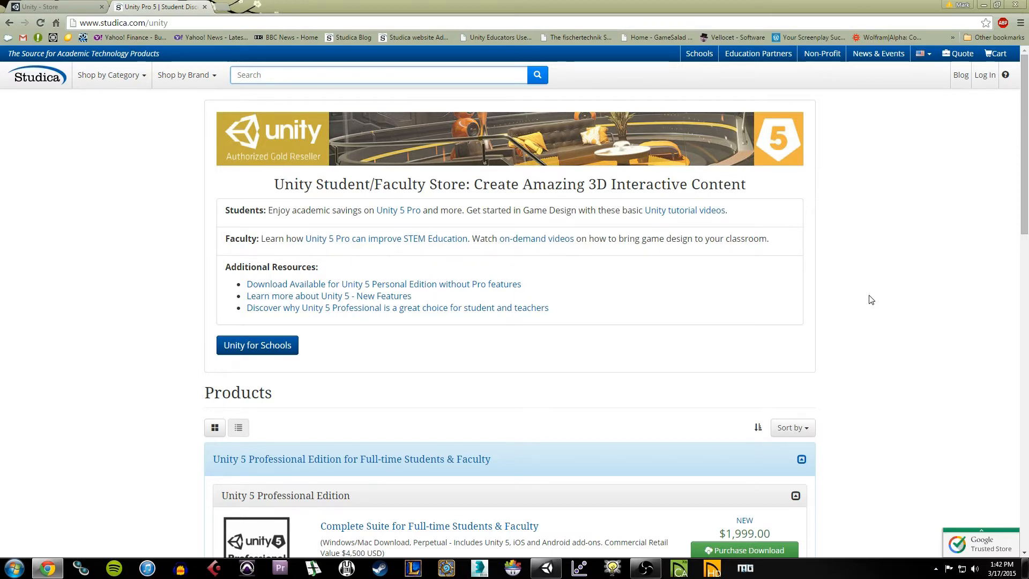
pyautogui.scroll(-1, 871, 300)
pyautogui.scroll(-10, 871, 299)
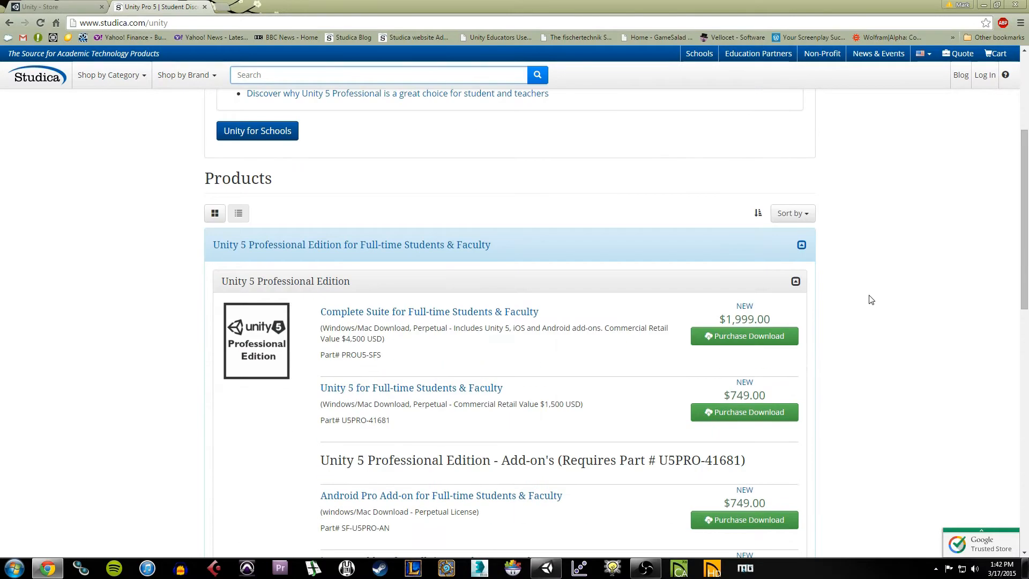
pyautogui.scroll(1, 872, 300)
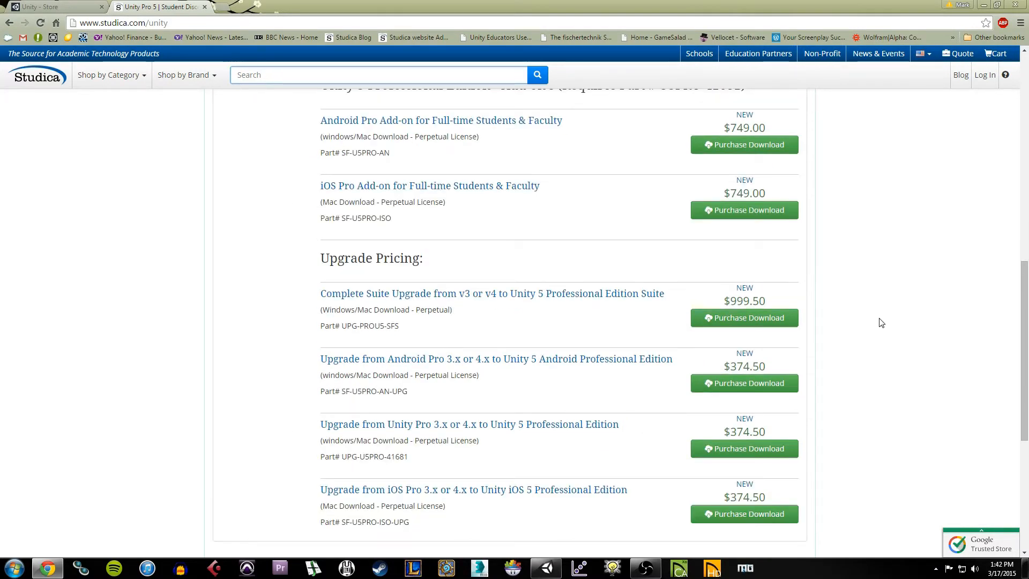
pyautogui.scroll(12, 881, 322)
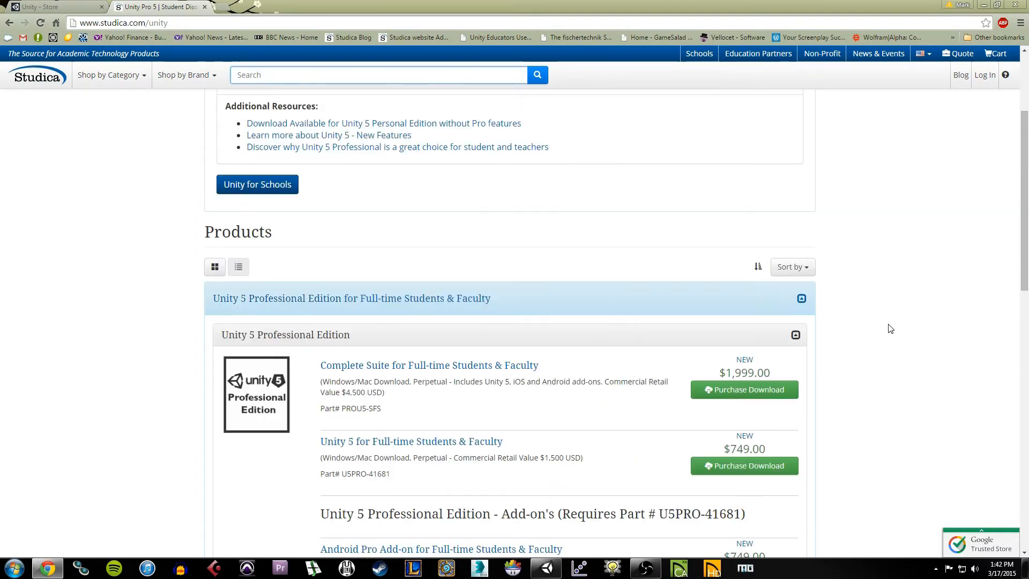
# Step: Revisit the Unity store's edition comparison, then return to the Studica store tab
pyautogui.click(80, 6)
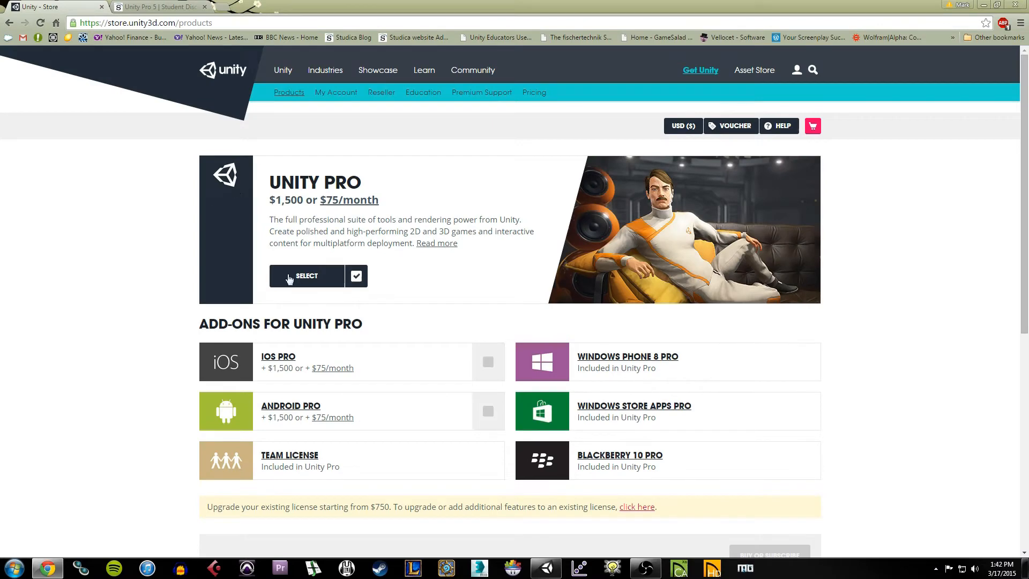
pyautogui.click(289, 276)
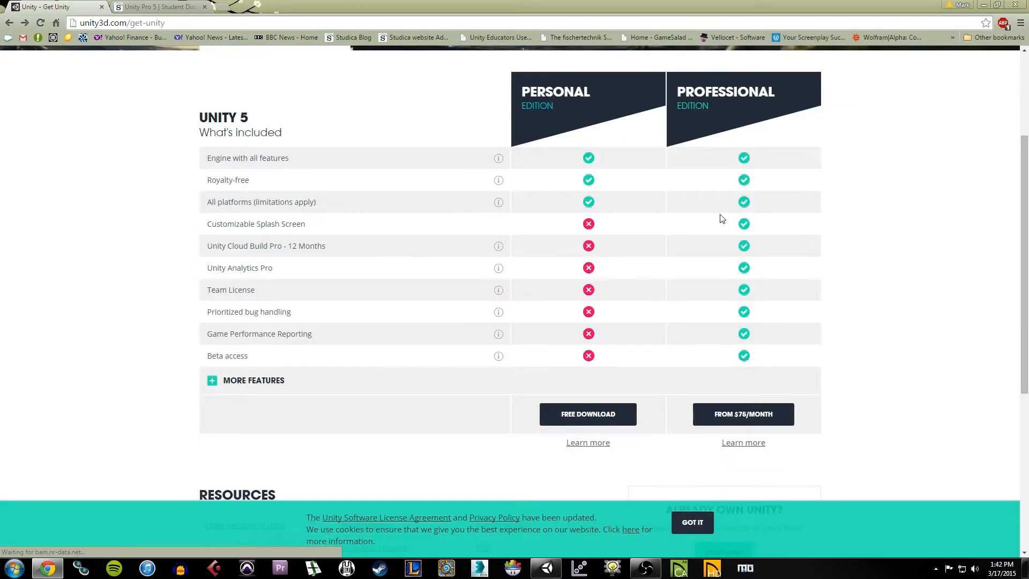
pyautogui.click(139, 7)
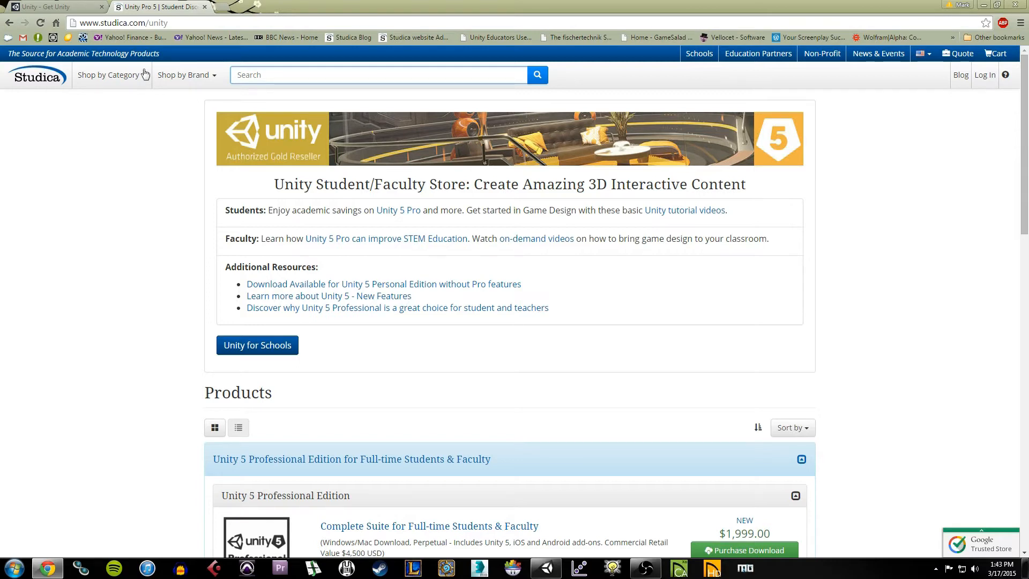
pyautogui.click(199, 27)
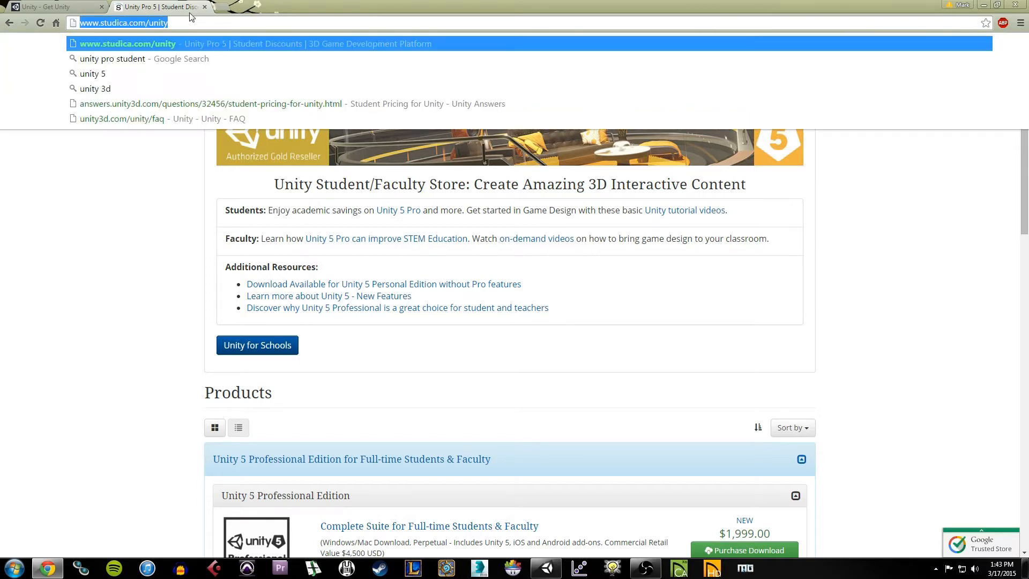
pyautogui.click(187, 23)
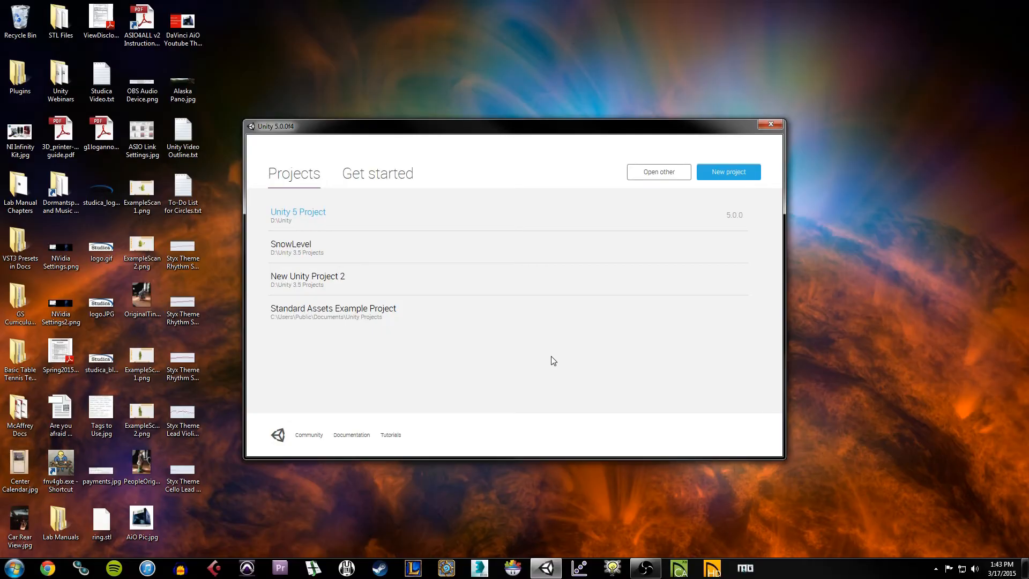
# Step: Show the launcher's Projects list with Unity 5 Project, SnowLevel and the other existing projects
pyautogui.click(298, 175)
pyautogui.click(379, 183)
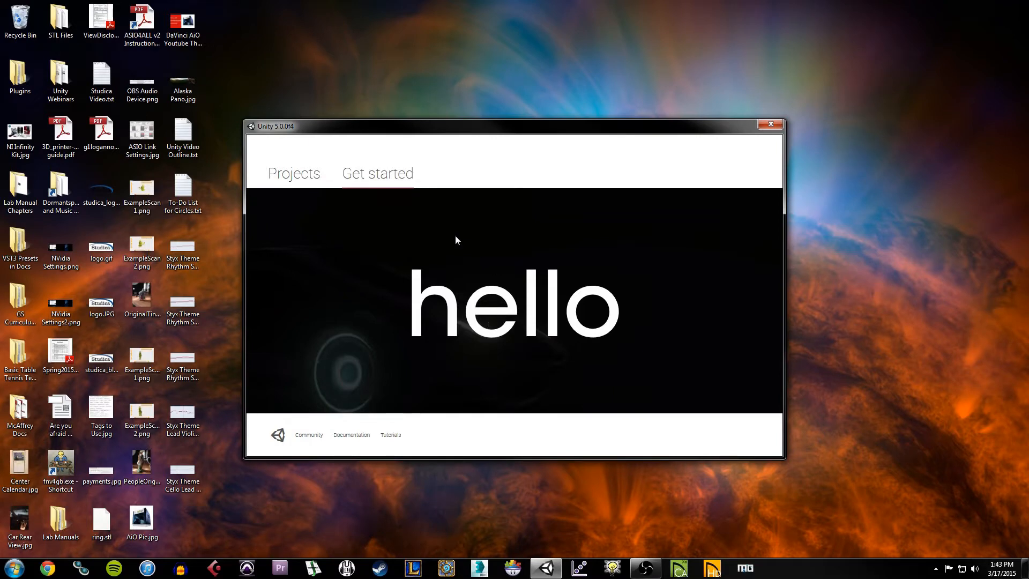
pyautogui.click(289, 180)
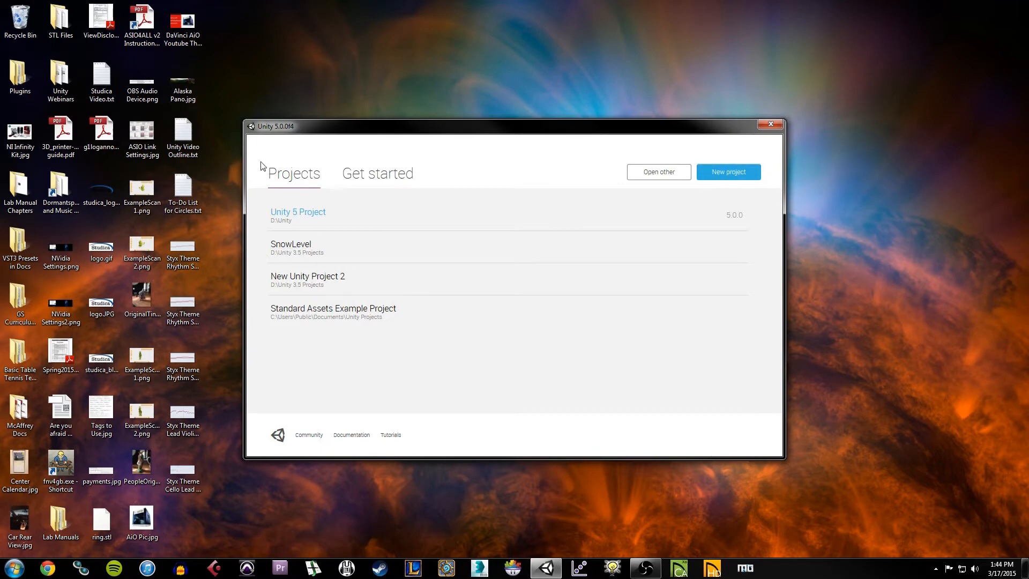
# Step: Start a new project and name it 'Unity Tutorial'
pyautogui.click(724, 173)
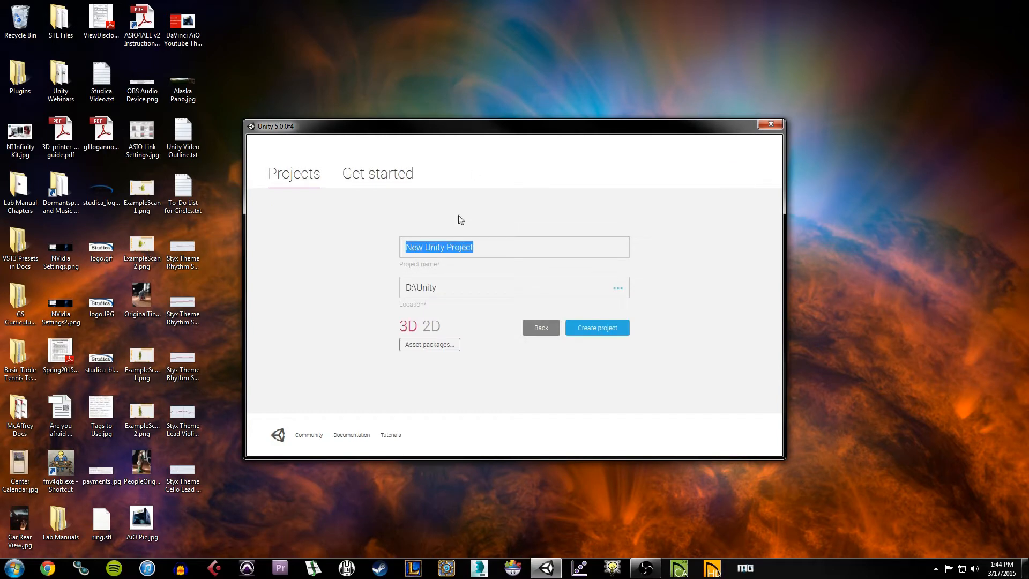
pyautogui.moveTo(509, 251); pyautogui.dragTo(320, 257)
pyautogui.write('Unity Tutorial')
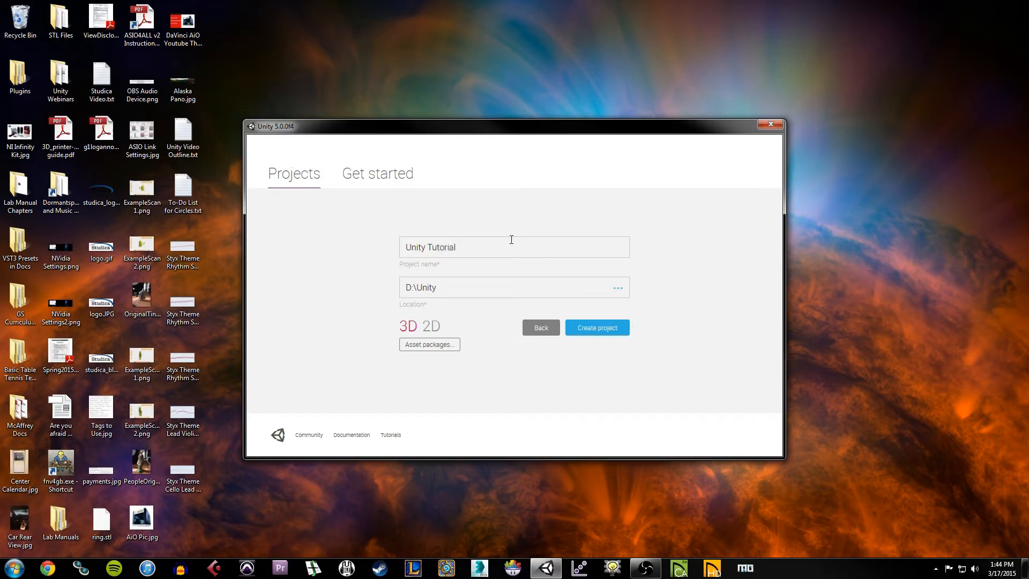
# Step: Keep the project location at D:\Unity and the project type on 3D
pyautogui.click(453, 287)
pyautogui.moveTo(453, 287); pyautogui.dragTo(394, 290)
pyautogui.click(477, 294)
pyautogui.click(618, 289)
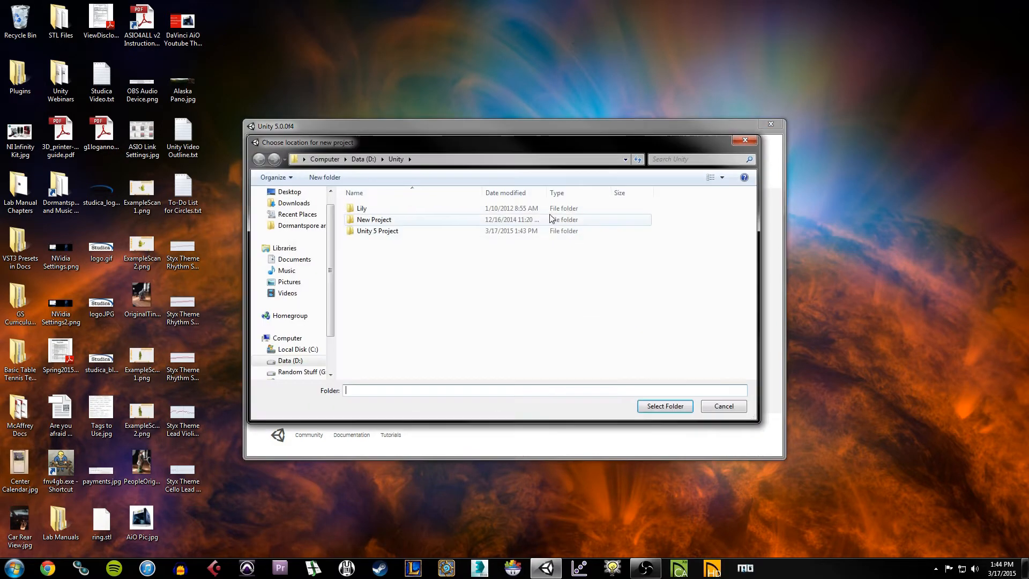
pyautogui.click(751, 140)
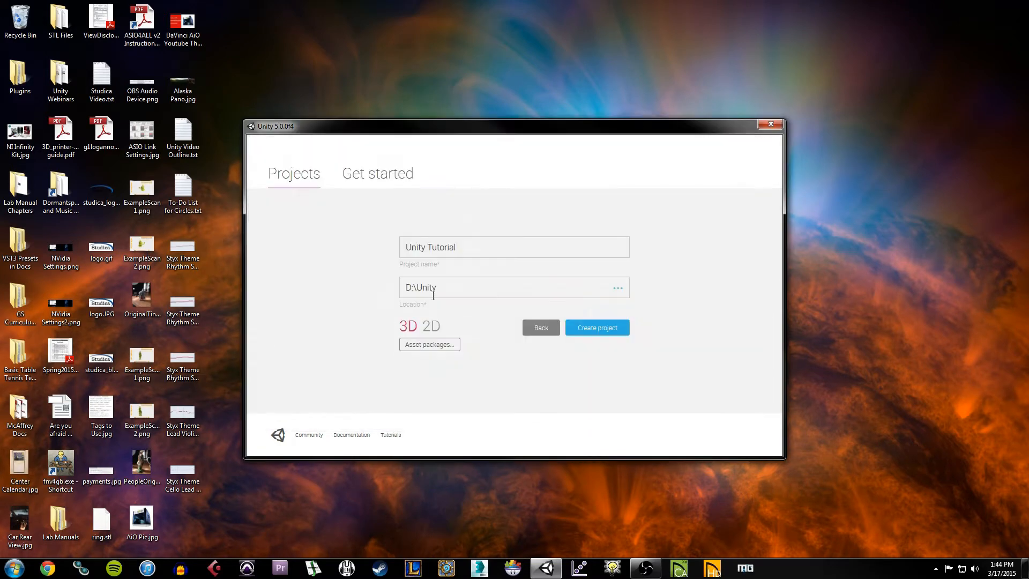
pyautogui.click(432, 327)
pyautogui.click(409, 328)
# Step: Confirm the new project's type stays on 3D
pyautogui.click(433, 327)
pyautogui.click(409, 331)
pyautogui.click(430, 330)
pyautogui.click(414, 331)
# Step: Tick all 17 asset packages, from 2D through Forest Grounds Texture Pack, and confirm
pyautogui.click(430, 345)
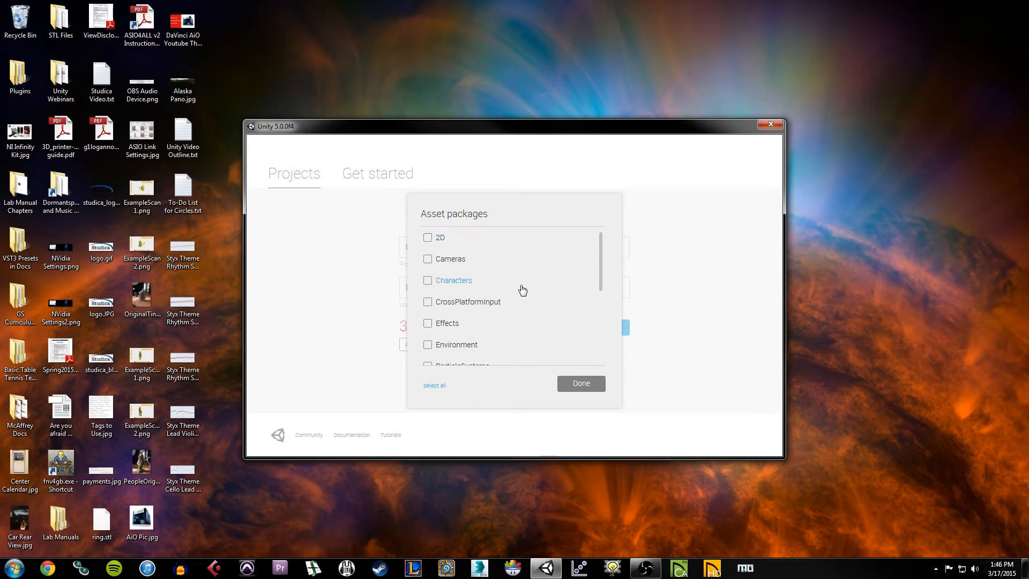
pyautogui.click(443, 386)
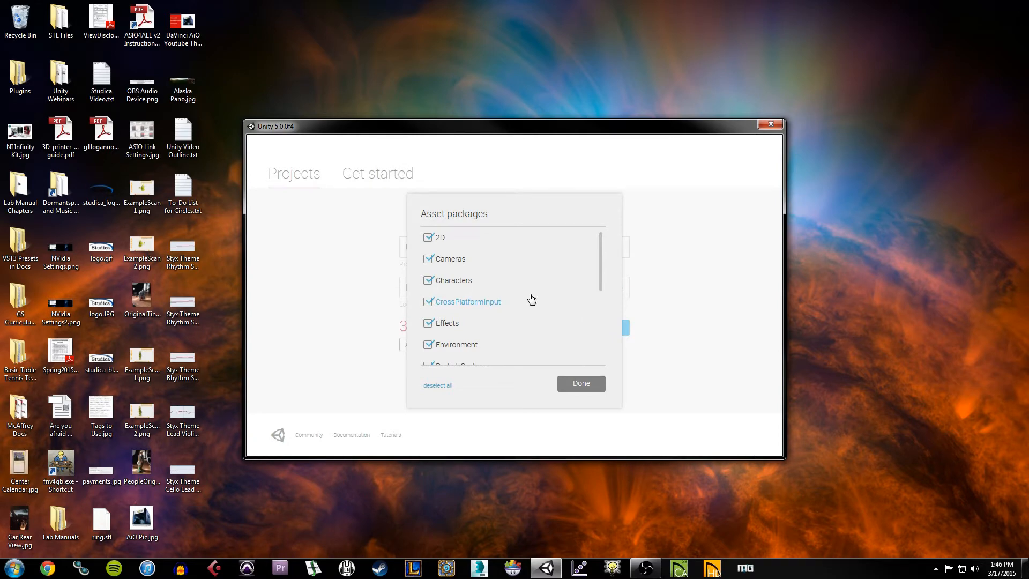
pyautogui.scroll(-2, 543, 293)
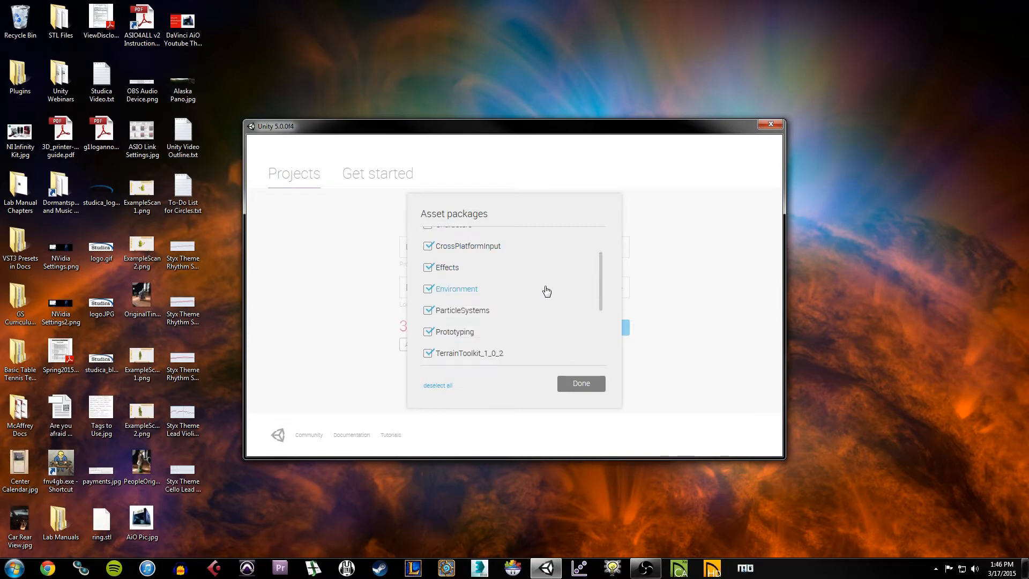
pyautogui.scroll(-1, 547, 291)
pyautogui.scroll(-2, 557, 313)
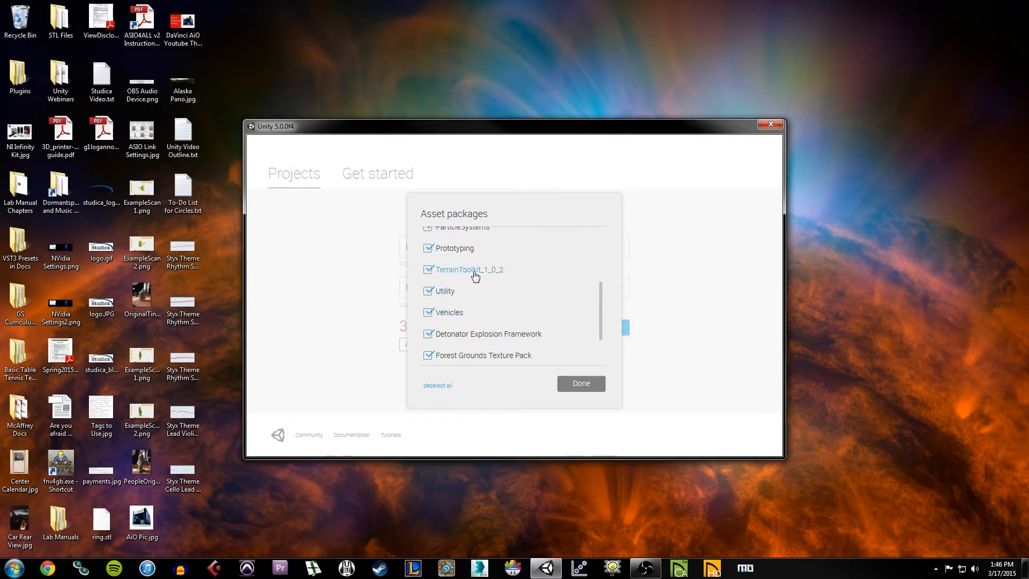
pyautogui.scroll(-4, 476, 275)
pyautogui.scroll(6, 493, 321)
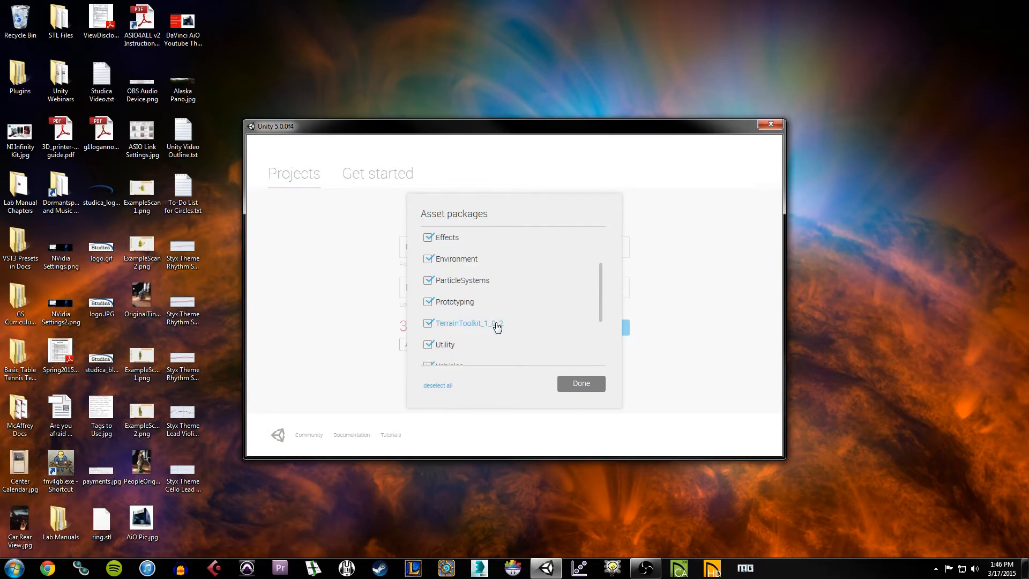
pyautogui.scroll(4, 496, 326)
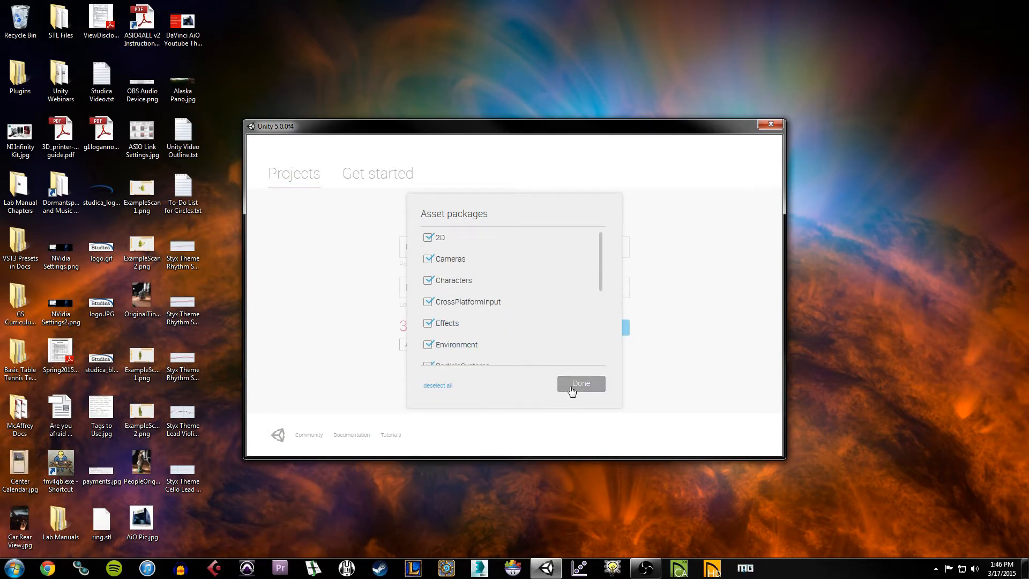
pyautogui.click(570, 389)
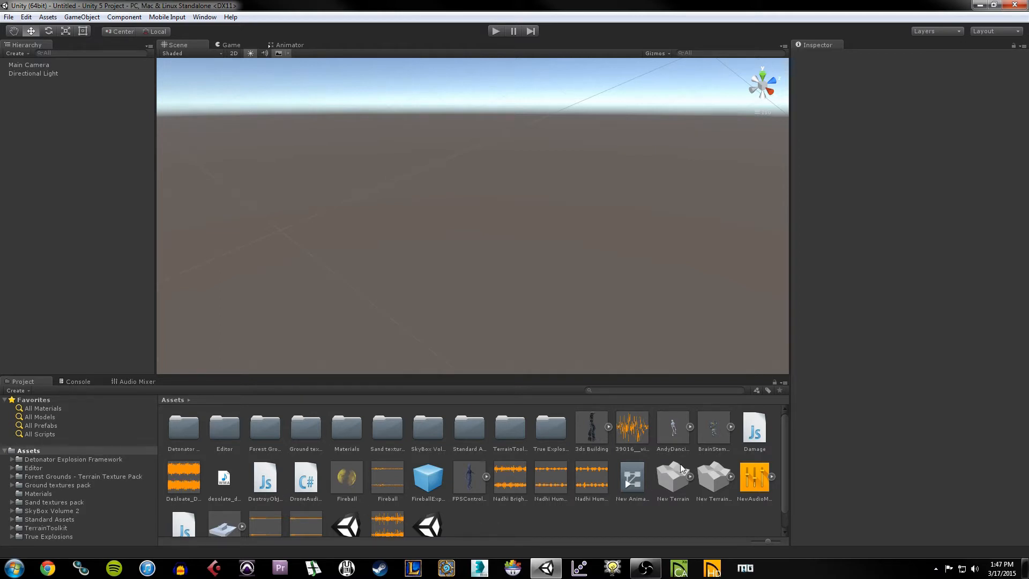
# Step: Select the Editor and Materials folders in the Project panel, then clear the selection
pyautogui.click(226, 426)
pyautogui.click(340, 427)
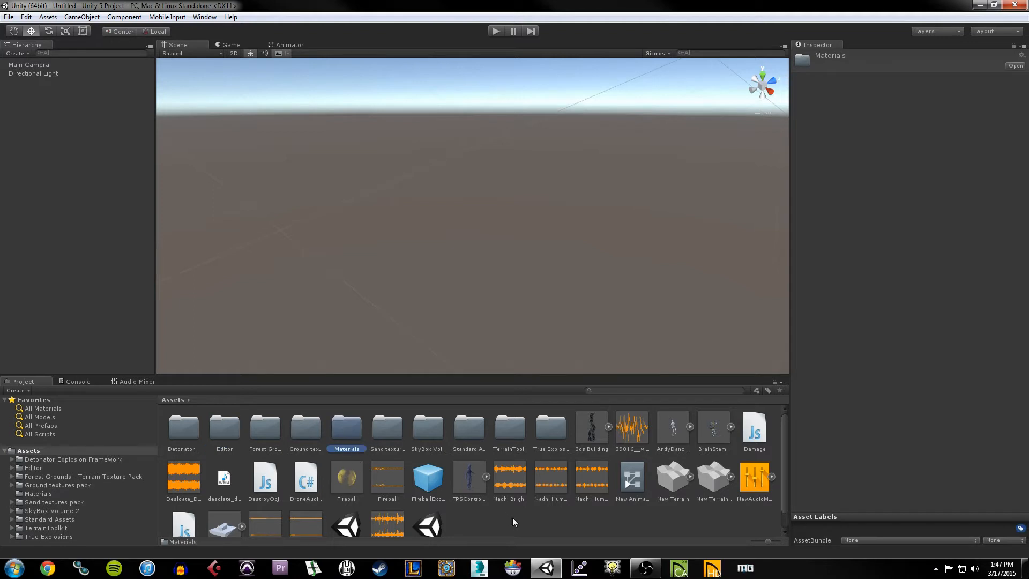
pyautogui.click(608, 510)
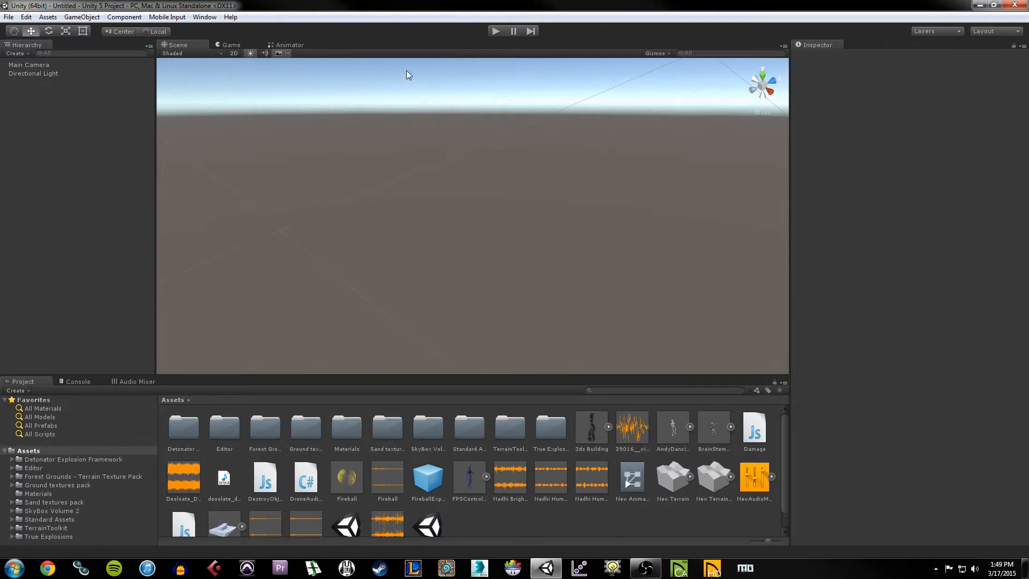
# Step: Compare Main Camera and Directional Light in the Inspector, ending on Main Camera's components
pyautogui.click(50, 66)
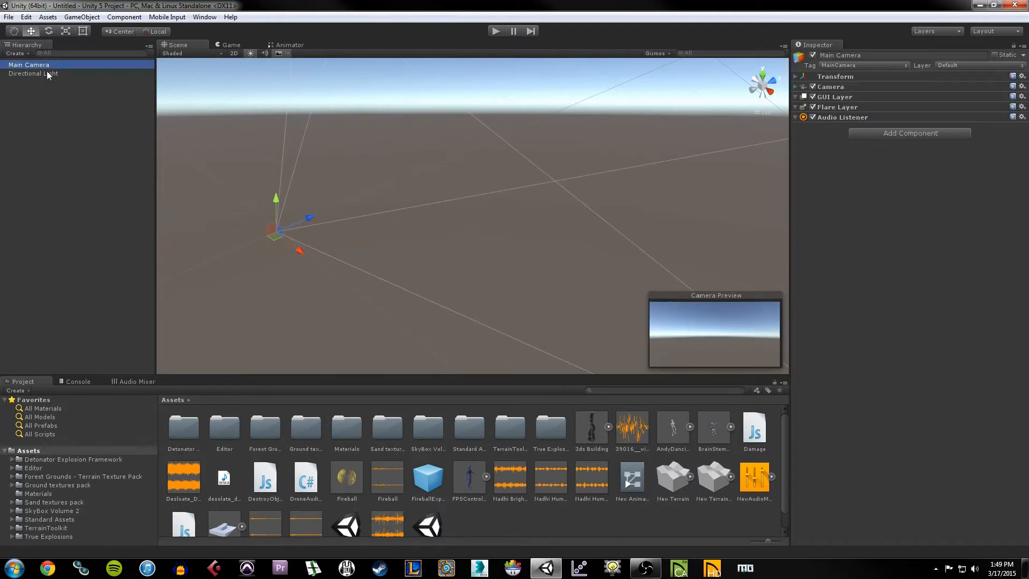
pyautogui.click(46, 72)
pyautogui.click(44, 138)
pyautogui.click(44, 65)
pyautogui.click(50, 73)
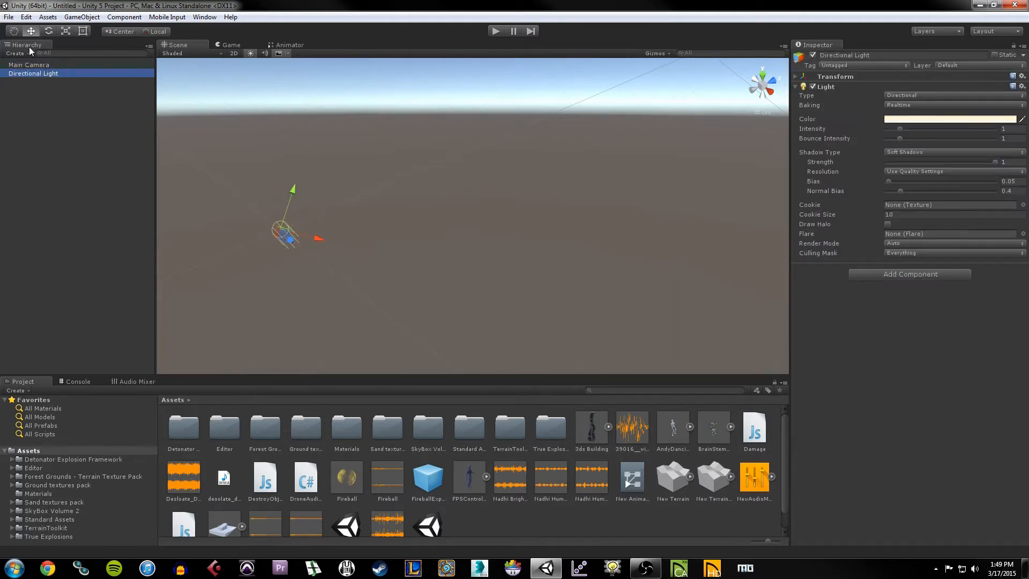
pyautogui.click(40, 65)
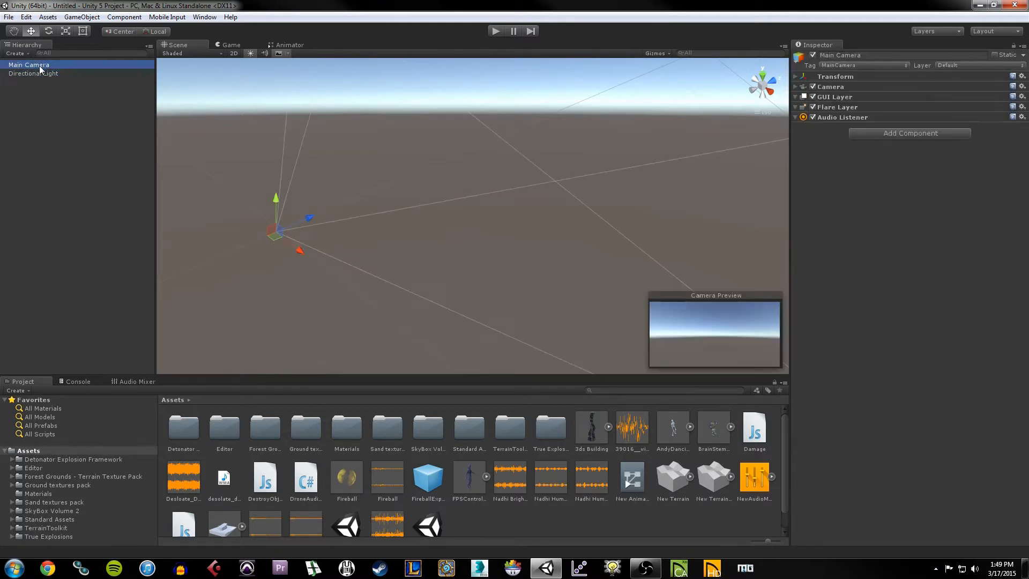
pyautogui.click(37, 107)
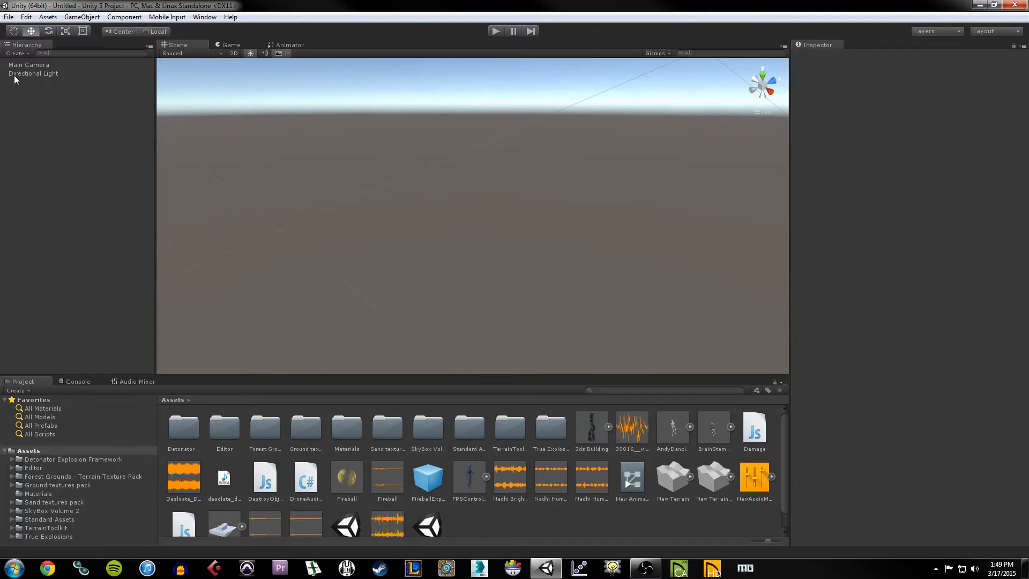
pyautogui.click(16, 65)
pyautogui.click(20, 74)
pyautogui.click(28, 102)
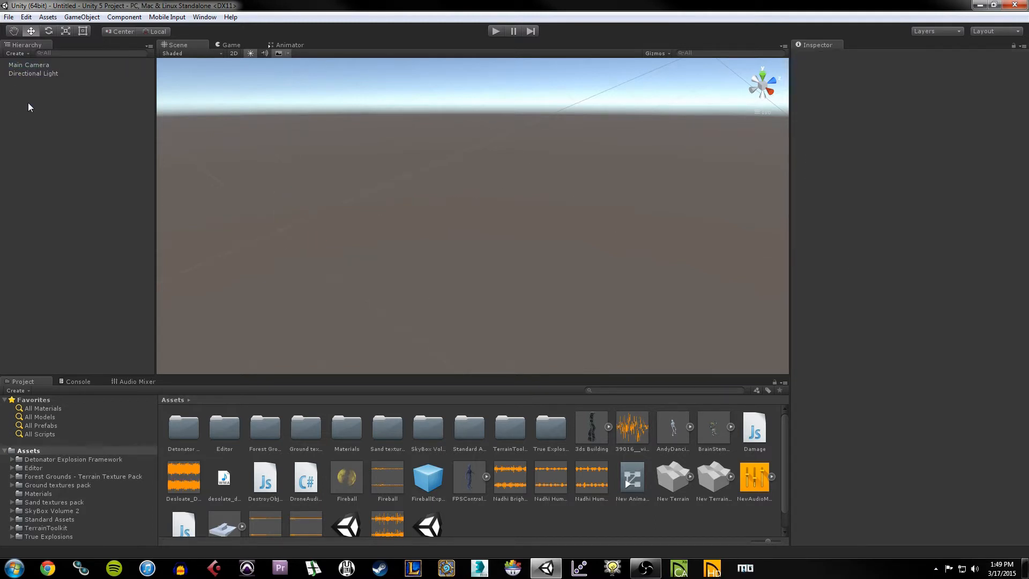
pyautogui.click(21, 66)
pyautogui.click(35, 74)
pyautogui.click(37, 65)
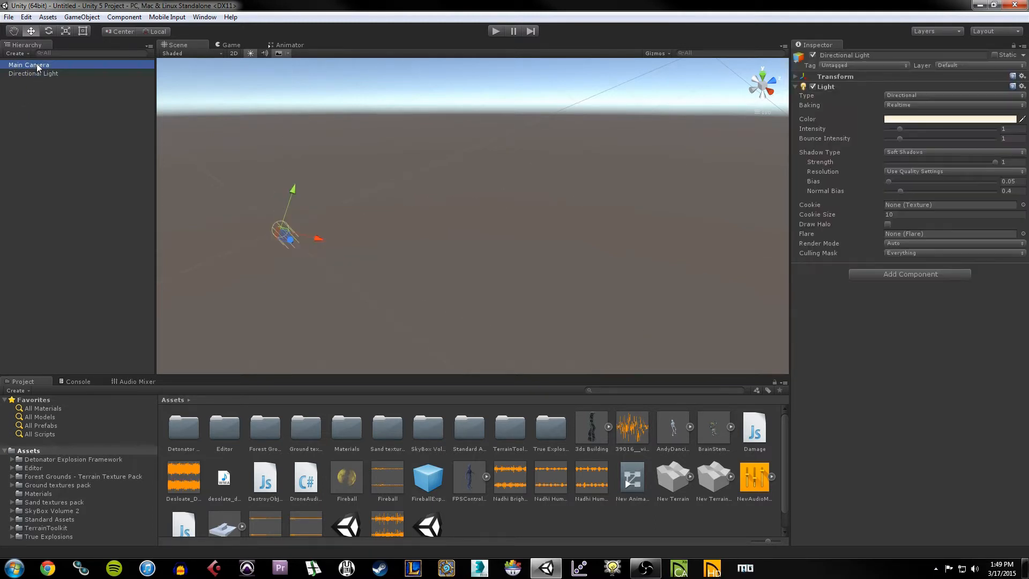
pyautogui.click(35, 72)
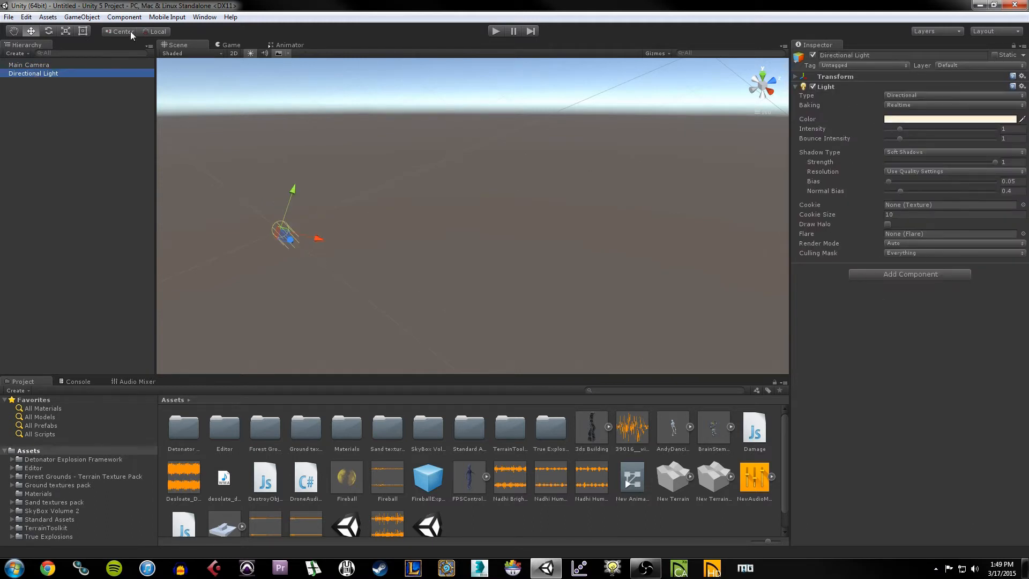
pyautogui.click(56, 65)
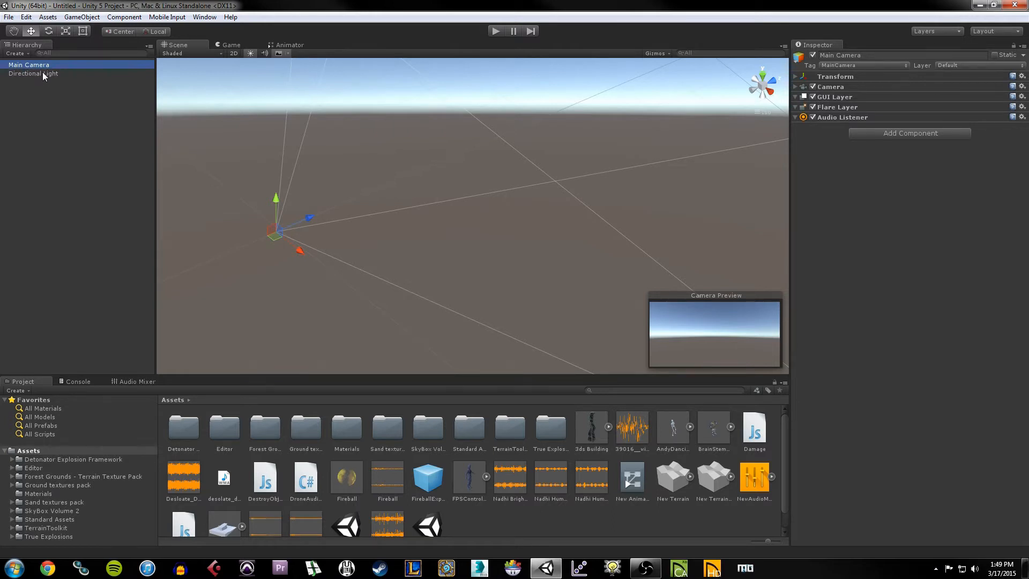
pyautogui.click(798, 77)
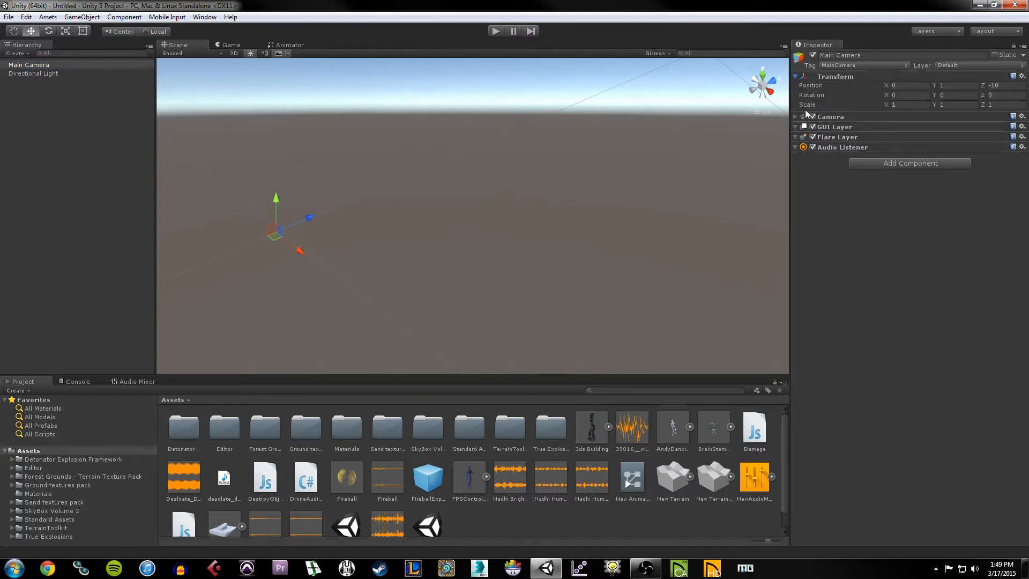
pyautogui.click(796, 78)
pyautogui.click(796, 86)
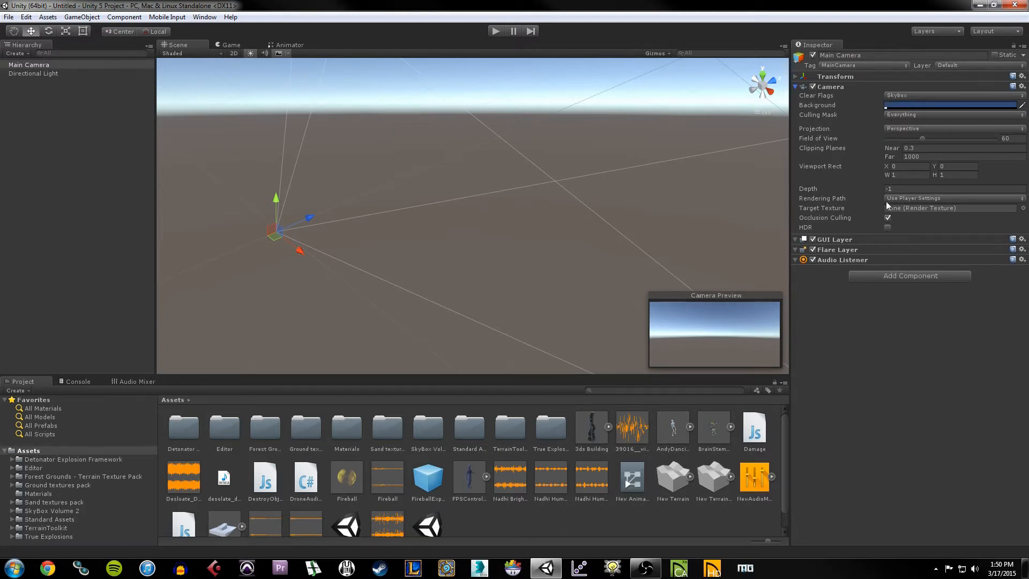
pyautogui.click(795, 87)
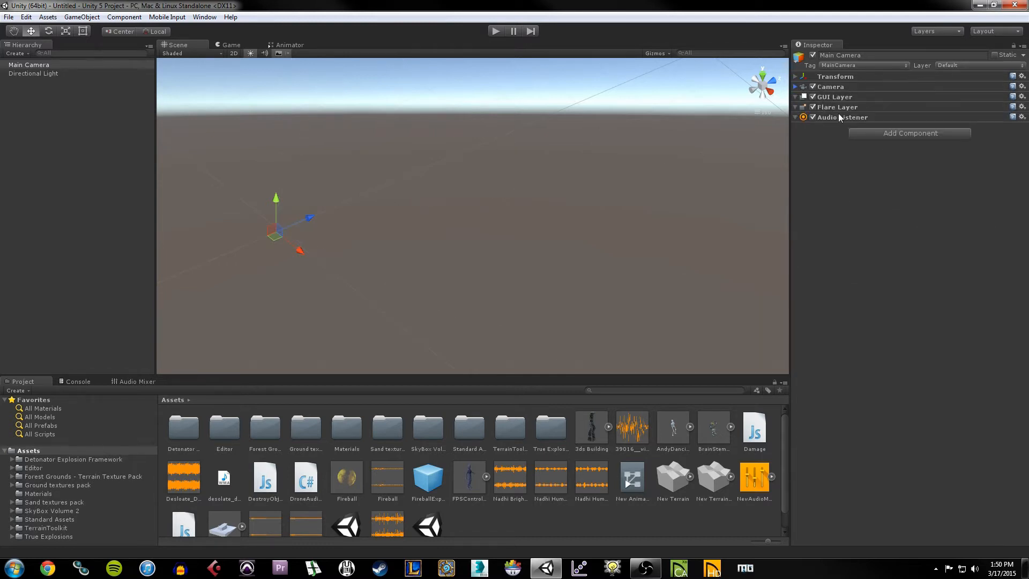
pyautogui.click(796, 118)
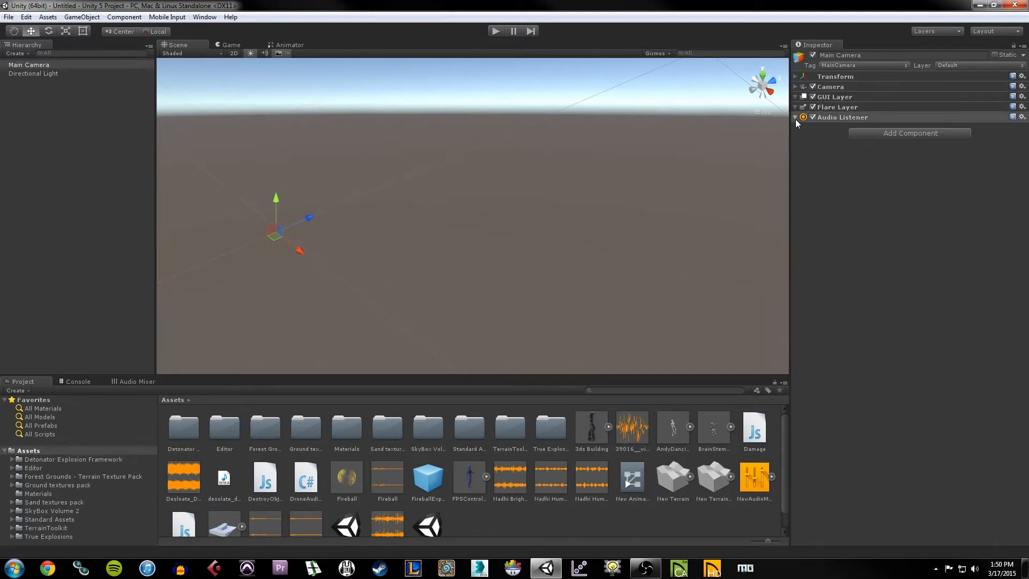
pyautogui.click(796, 116)
pyautogui.click(795, 117)
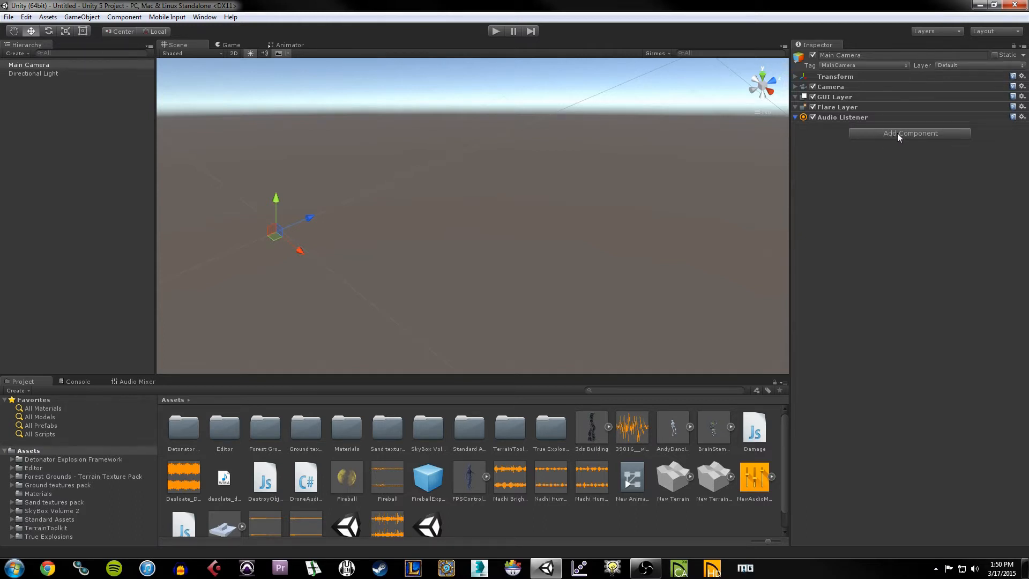
pyautogui.click(890, 56)
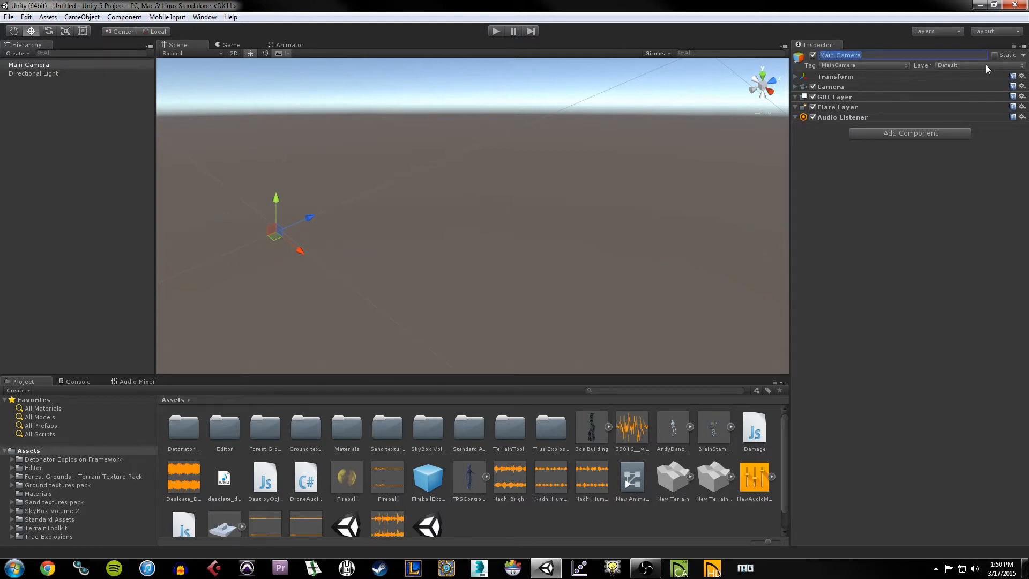
pyautogui.click(820, 202)
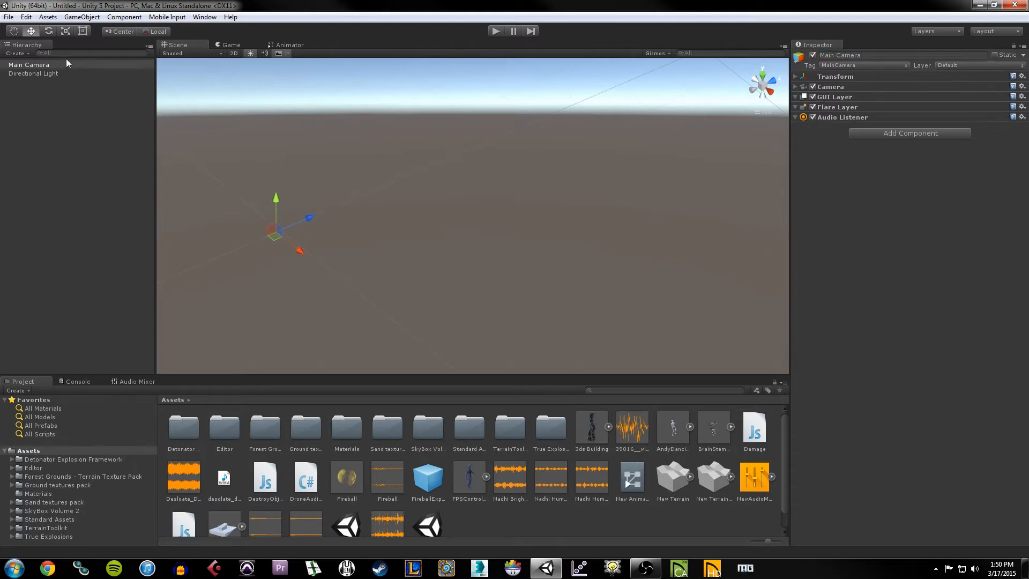
pyautogui.click(26, 74)
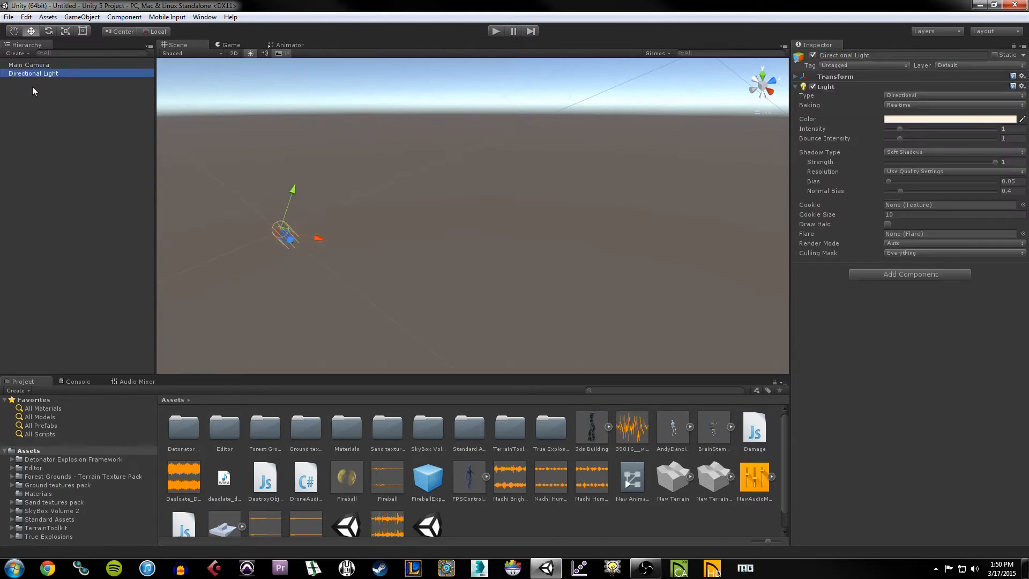
pyautogui.click(839, 77)
pyautogui.click(840, 77)
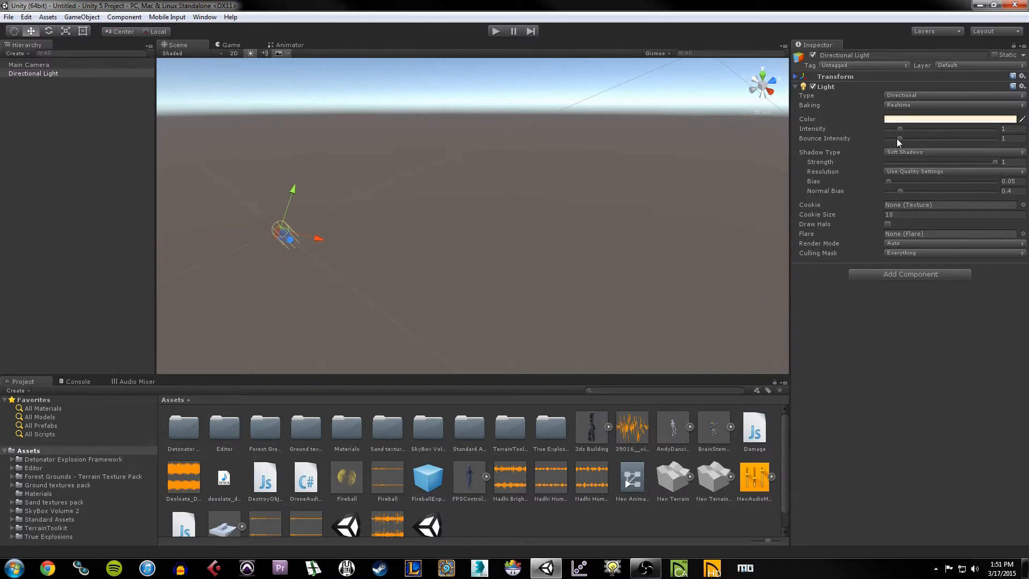
pyautogui.click(809, 87)
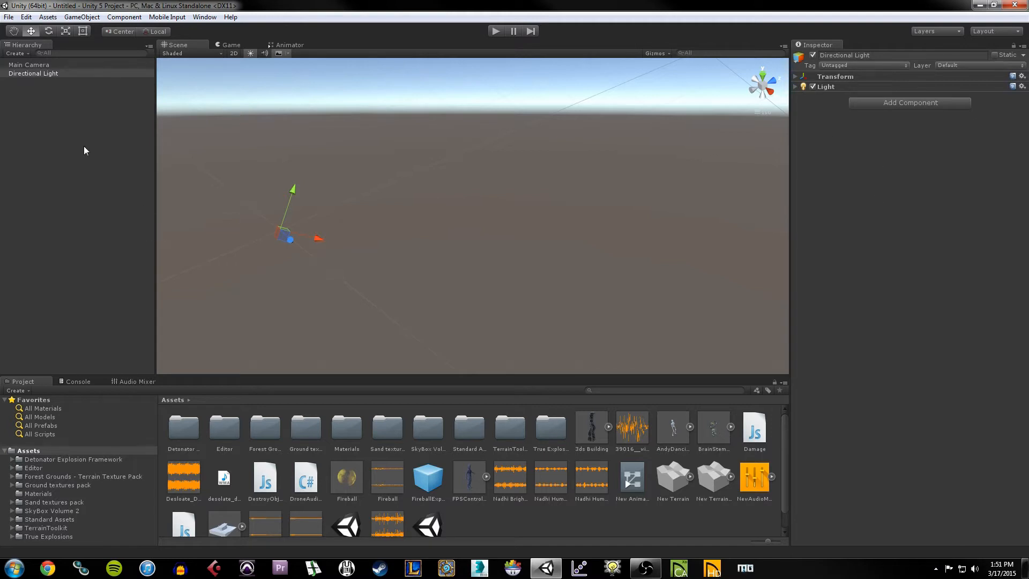
pyautogui.click(24, 75)
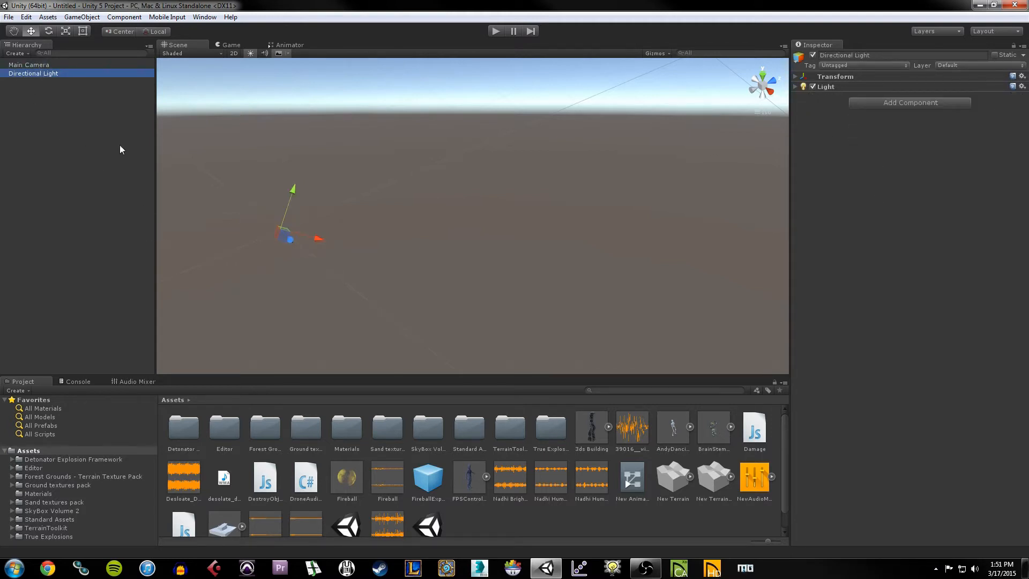
pyautogui.press('Up')
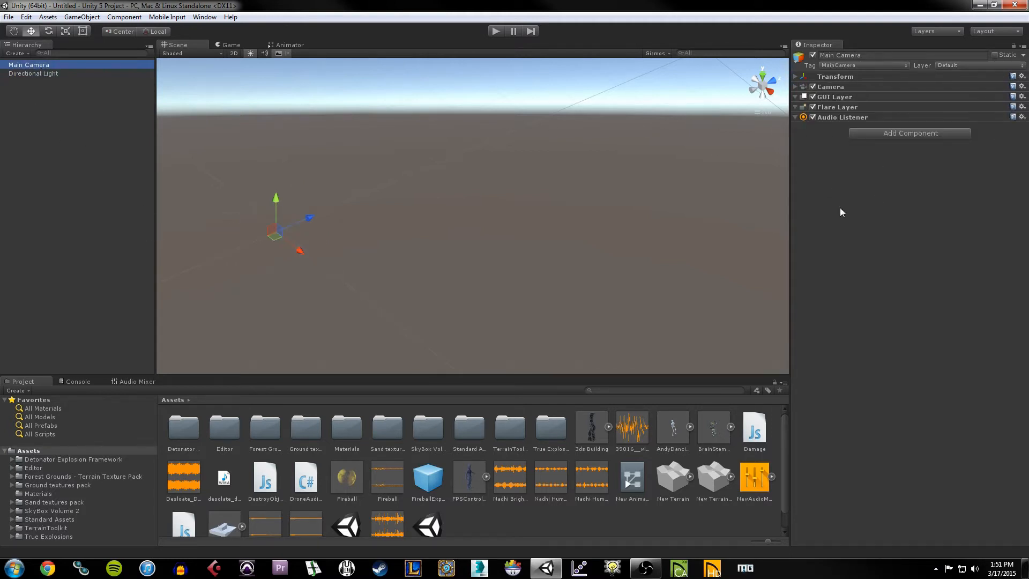
pyautogui.click(864, 192)
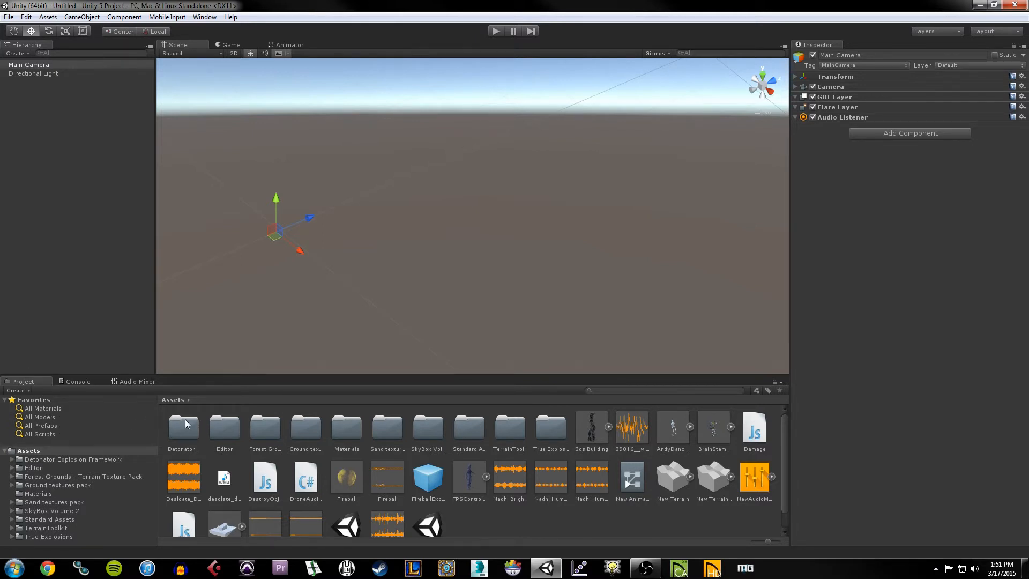
pyautogui.click(28, 401)
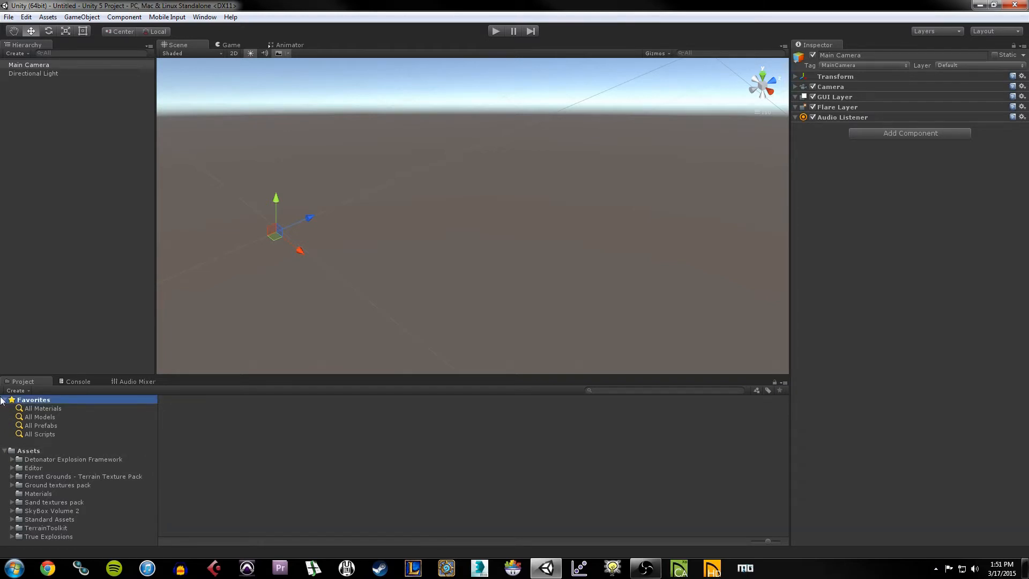
pyautogui.click(30, 417)
pyautogui.click(34, 401)
pyautogui.click(28, 452)
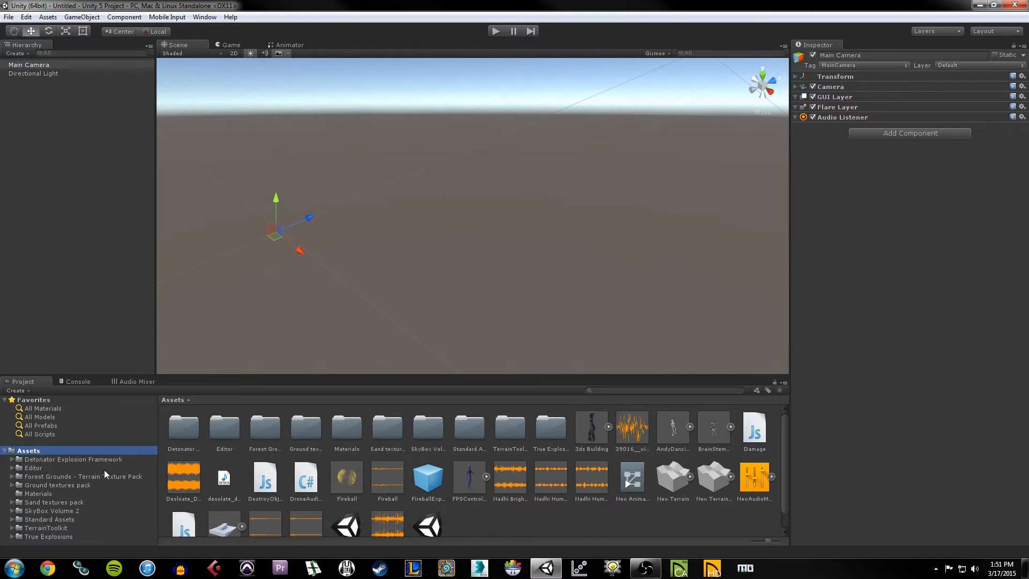
pyautogui.press('super')
# Step: Open D:\Unity\Unity 5 Project\Assets in Windows Explorer
pyautogui.click(185, 426)
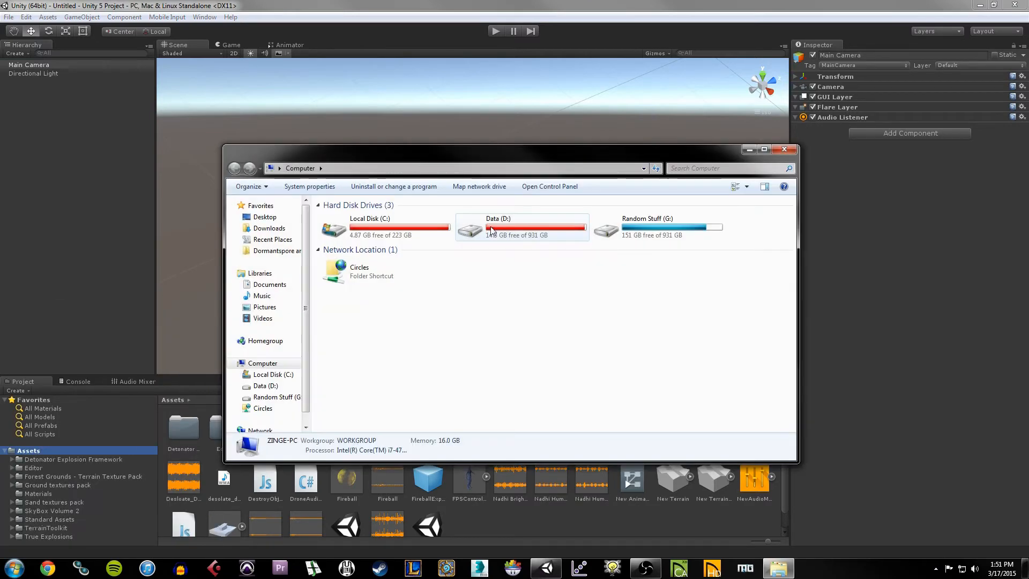
pyautogui.click(492, 231)
pyautogui.doubleClick(492, 230)
pyautogui.scroll(-12, 398, 354)
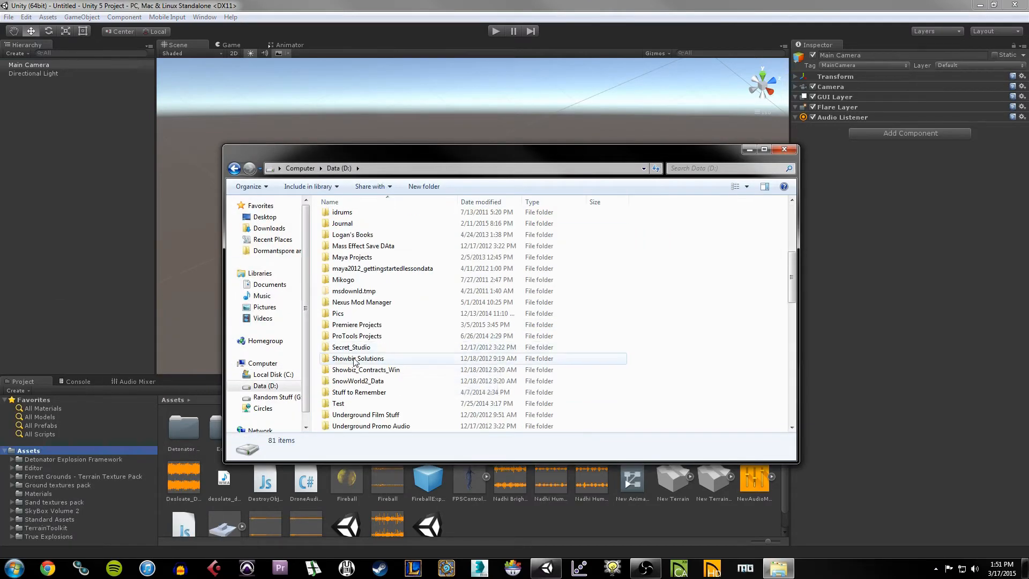
pyautogui.doubleClick(343, 268)
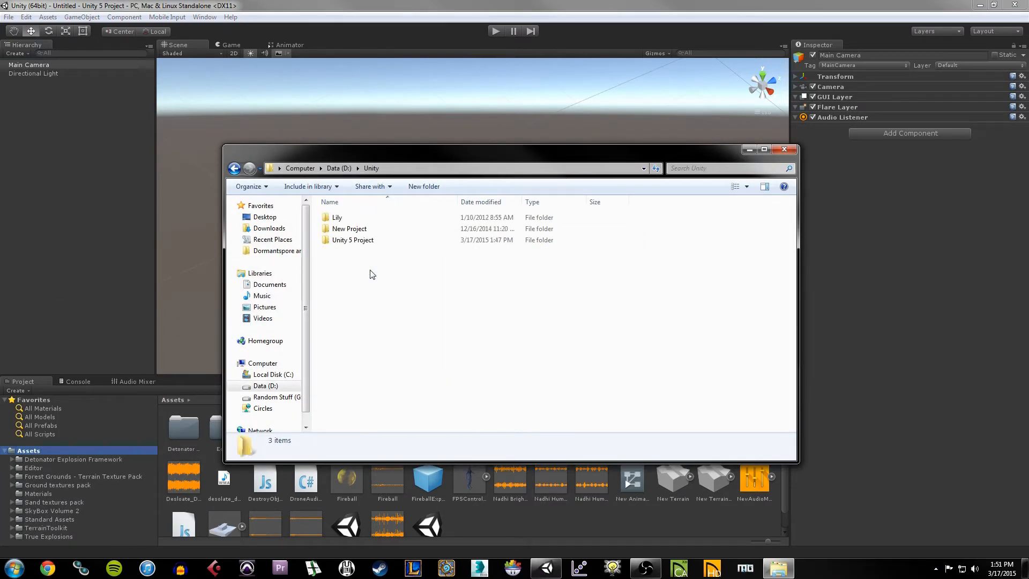
pyautogui.doubleClick(357, 241)
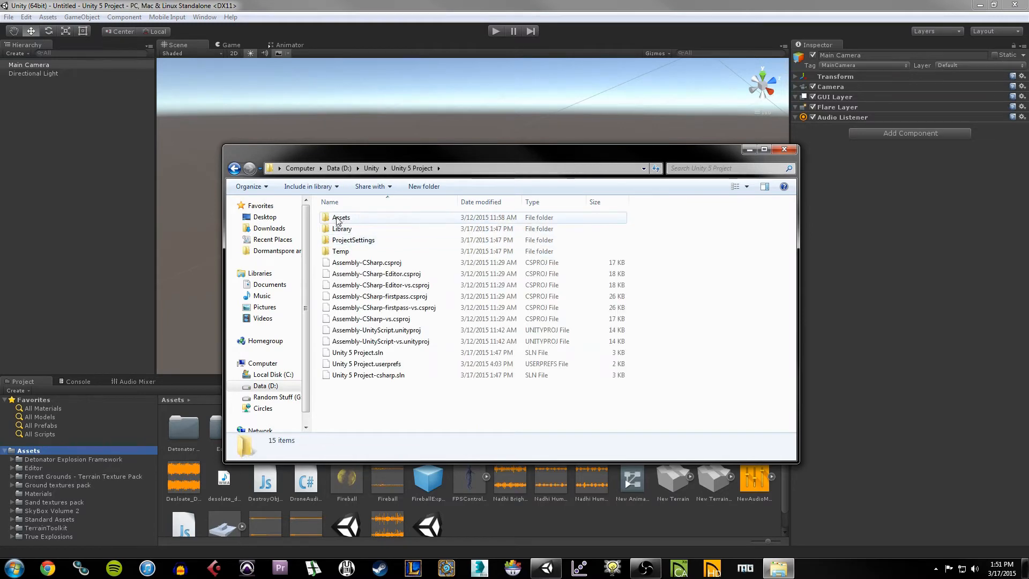
pyautogui.click(351, 218)
pyautogui.doubleClick(351, 219)
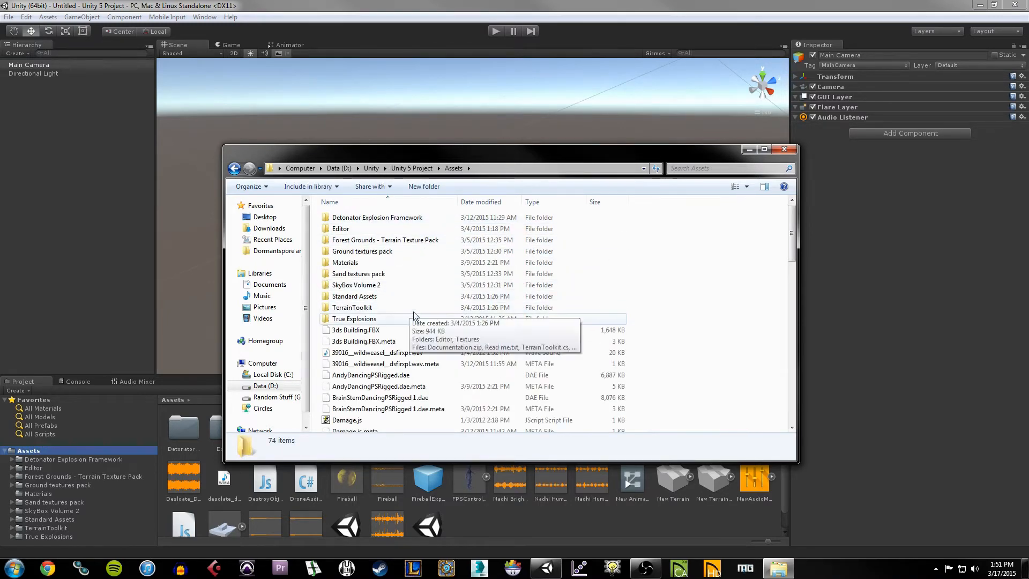
# Step: Scroll through the 74 items in the Assets folder, then return to the Unity editor
pyautogui.scroll(-4, 385, 336)
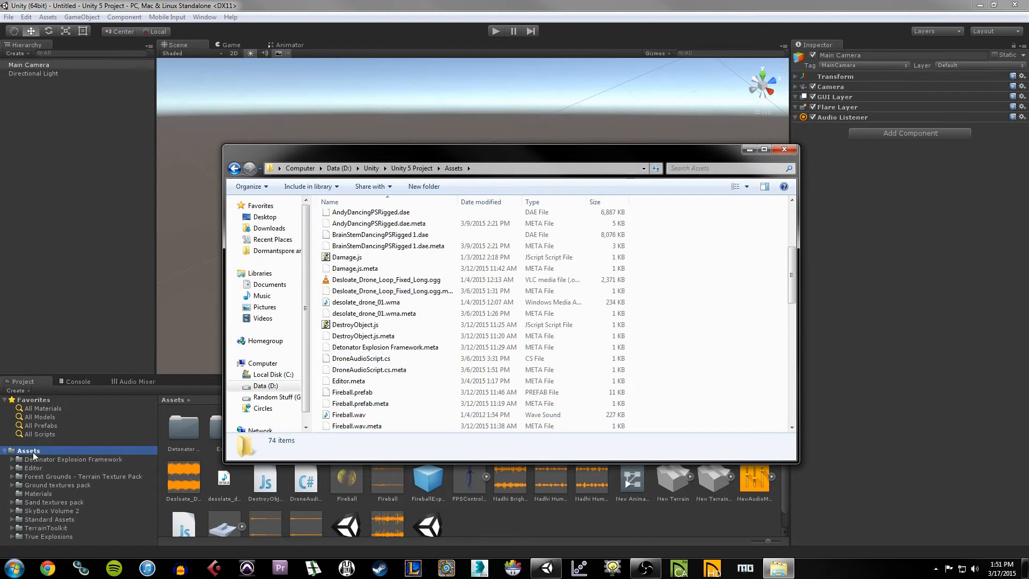
pyautogui.scroll(-14, 464, 406)
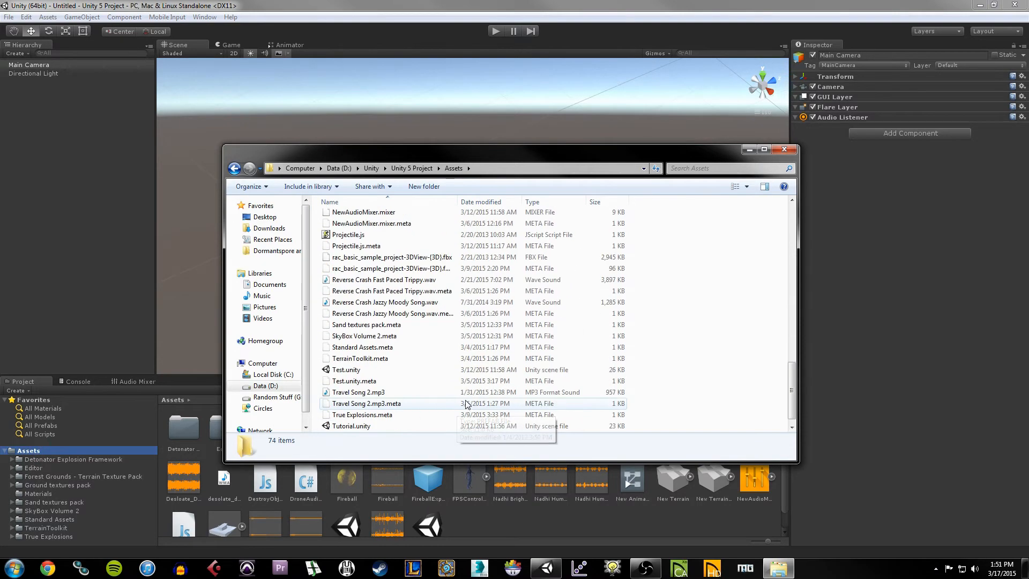
pyautogui.scroll(15, 464, 405)
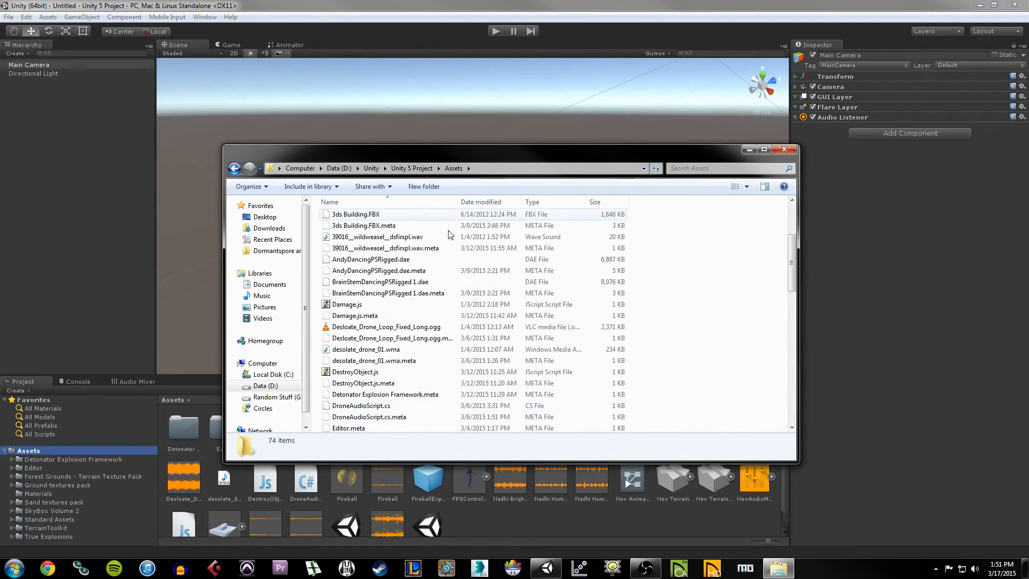
pyautogui.scroll(3, 396, 269)
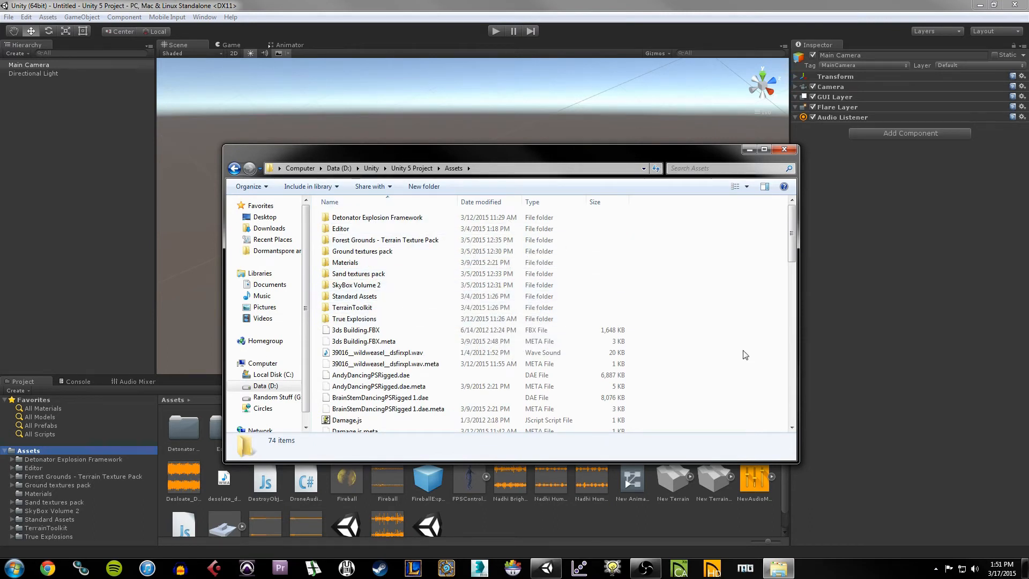
pyautogui.click(469, 534)
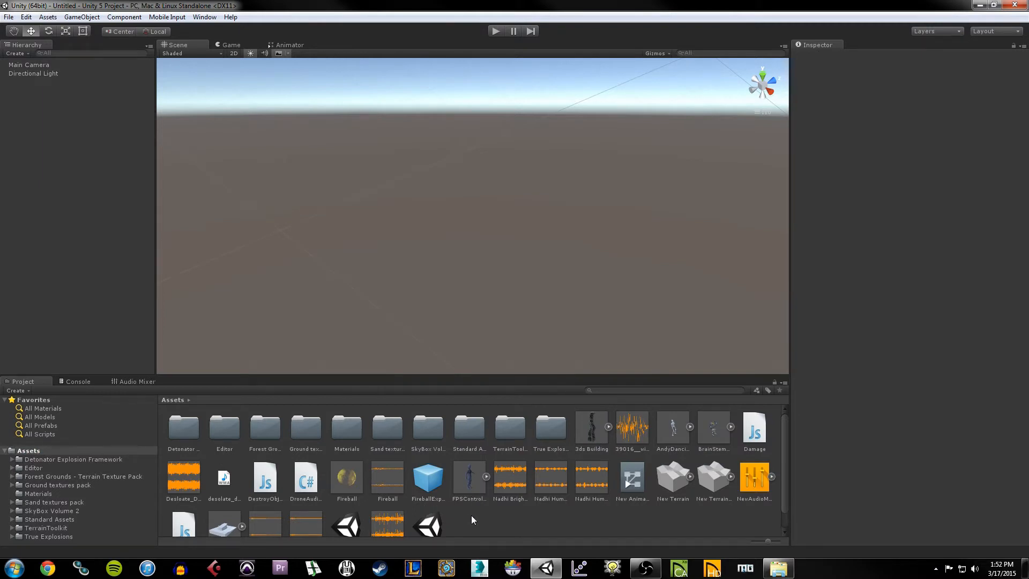
pyautogui.click(48, 16)
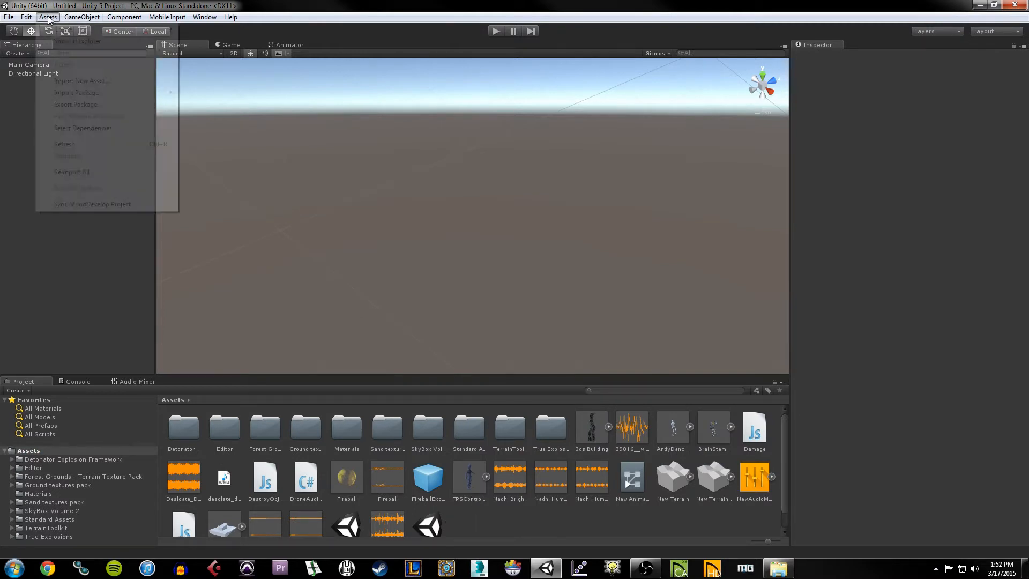
pyautogui.click(81, 80)
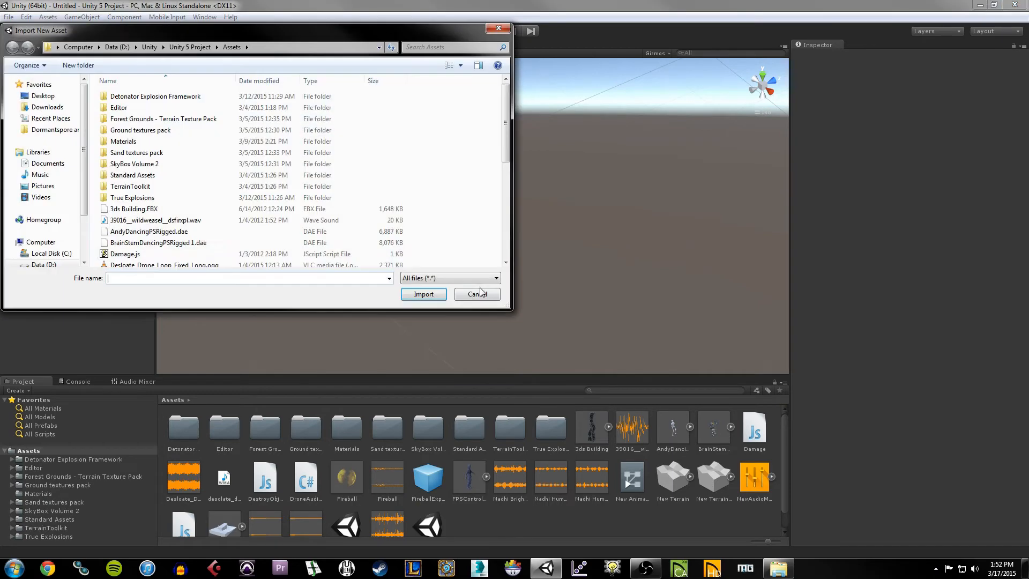
pyautogui.click(496, 297)
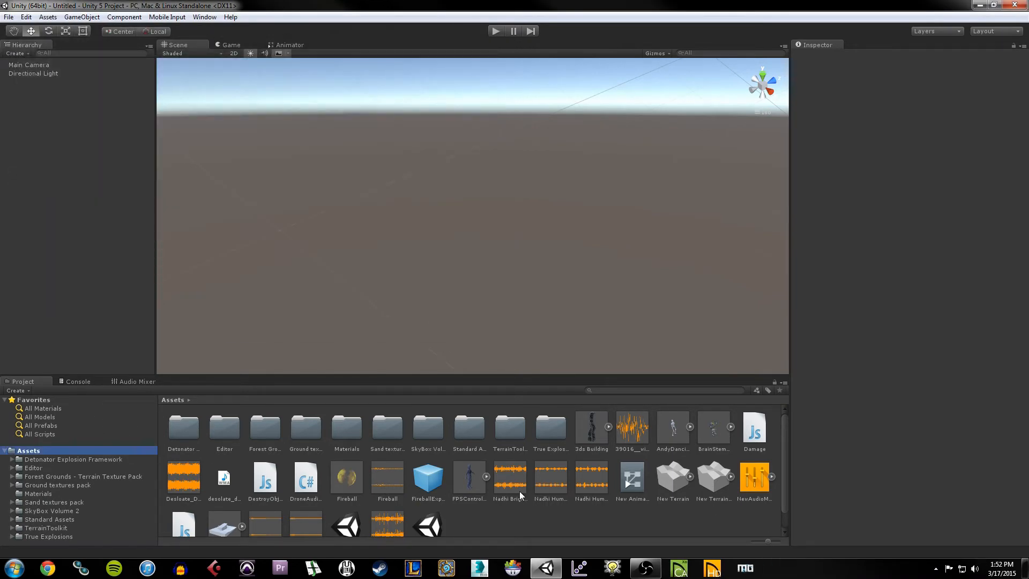
pyautogui.click(489, 512)
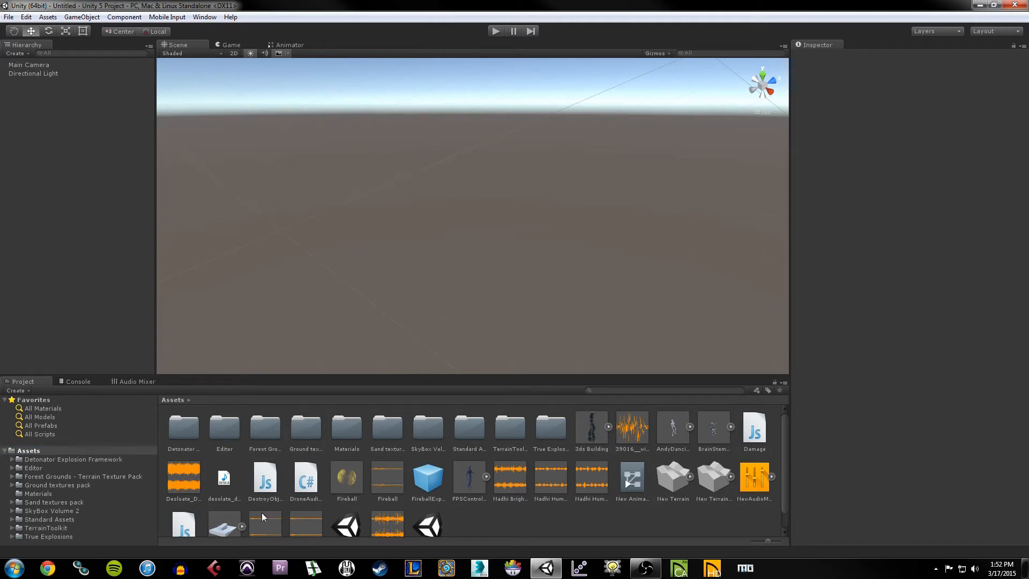
pyautogui.scroll(-1, 488, 518)
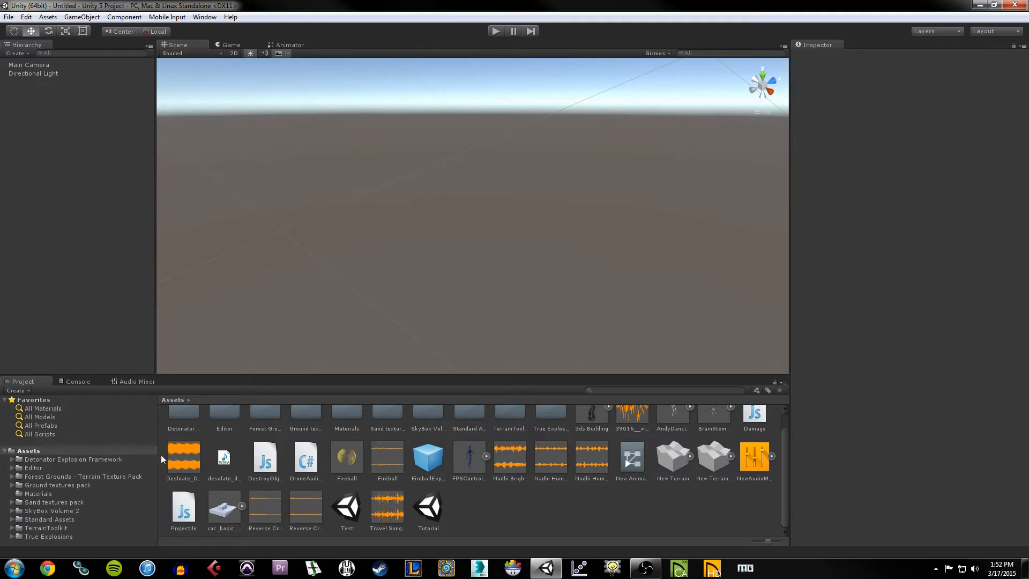
pyautogui.scroll(1, 519, 509)
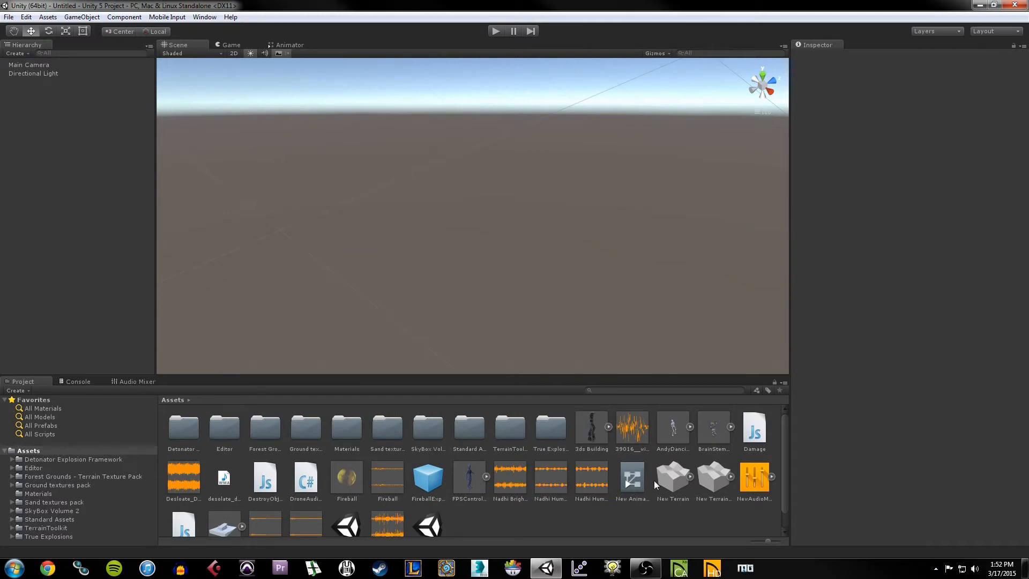
pyautogui.scroll(-1, 441, 480)
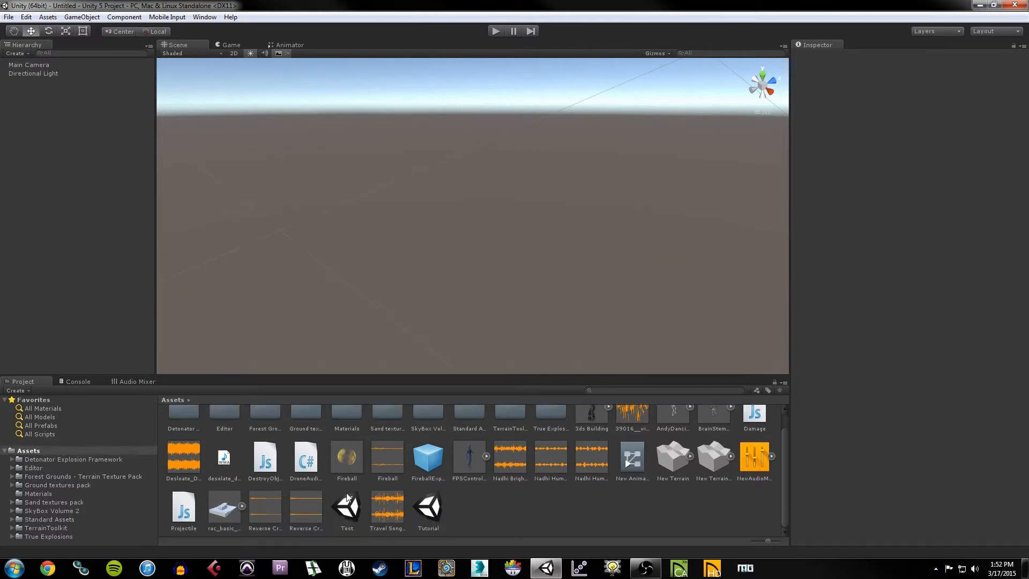
pyautogui.scroll(1, 389, 490)
pyautogui.scroll(-1, 389, 490)
pyautogui.rightClick(485, 509)
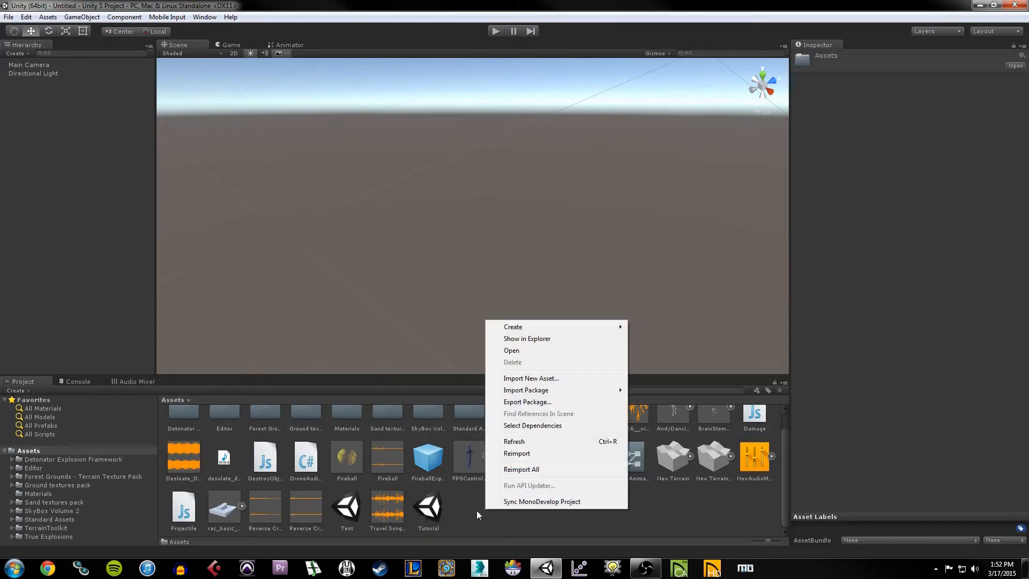
pyautogui.moveTo(570, 329)
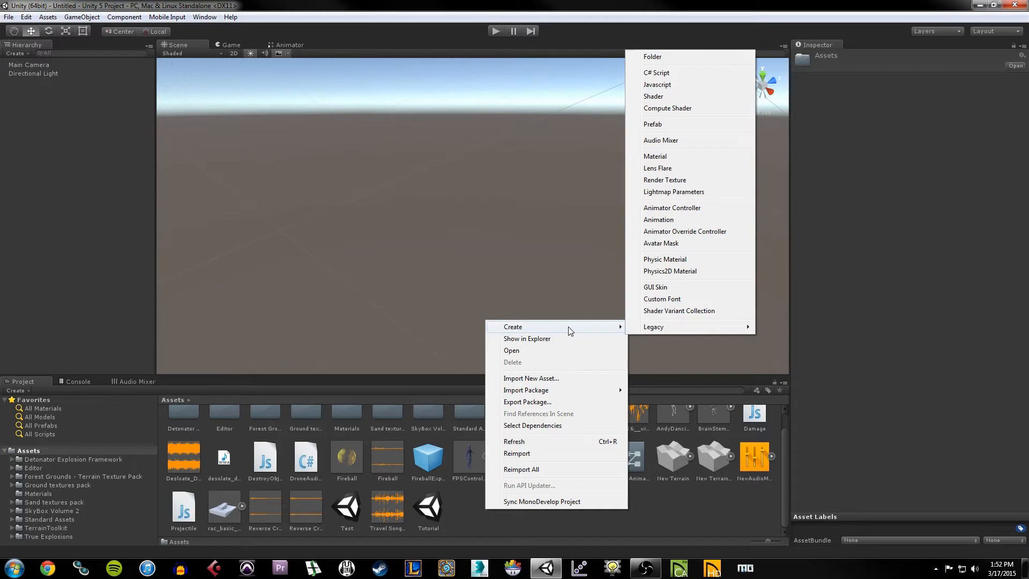
pyautogui.click(465, 503)
pyautogui.rightClick(468, 501)
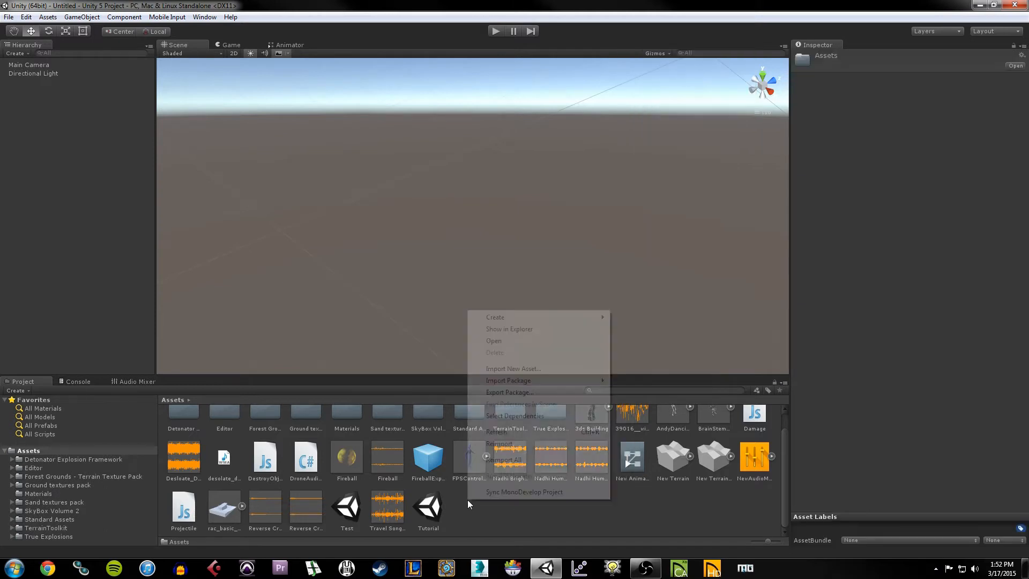
pyautogui.moveTo(568, 317)
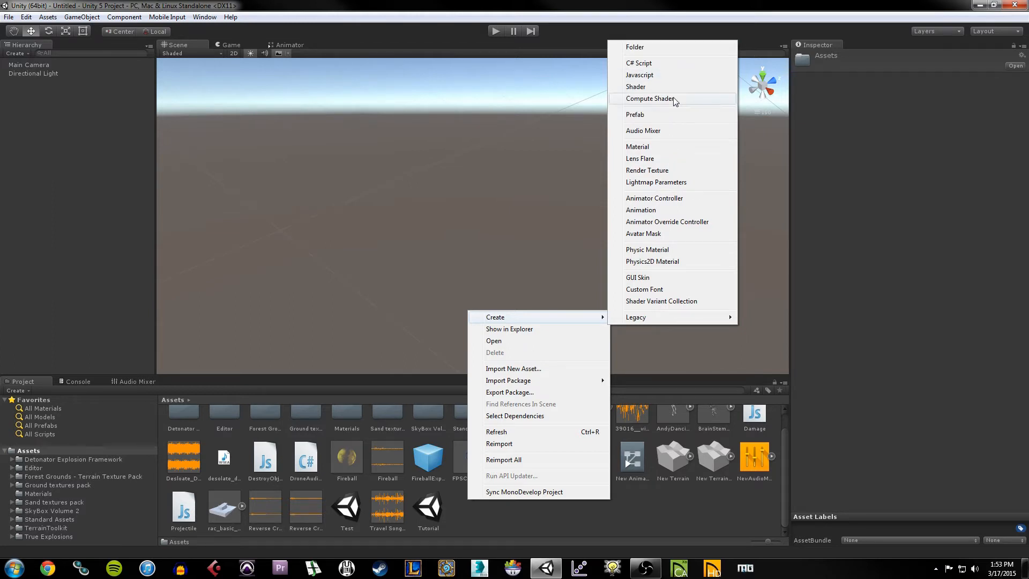
pyautogui.click(26, 114)
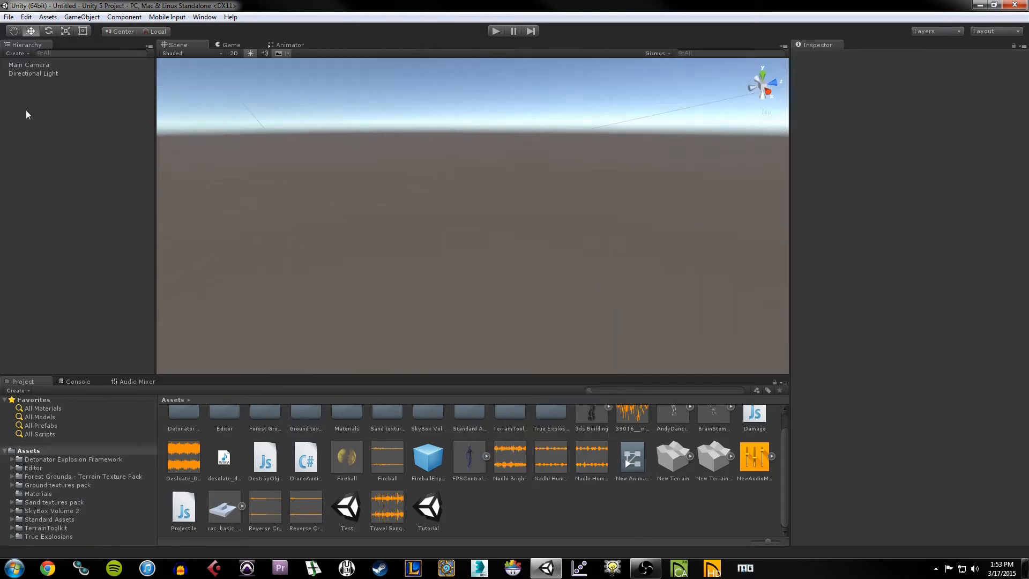
pyautogui.click(222, 54)
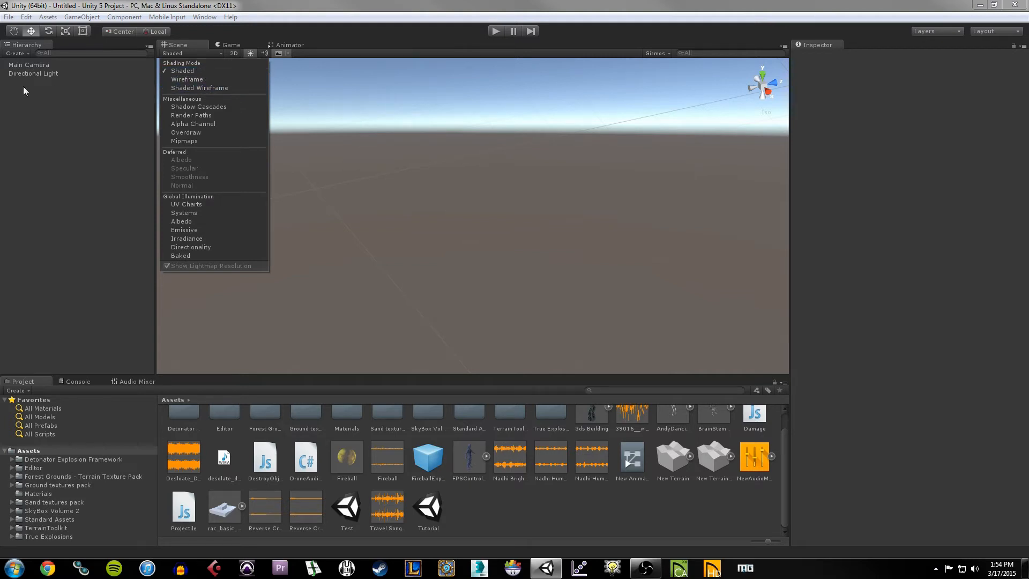
pyautogui.click(108, 149)
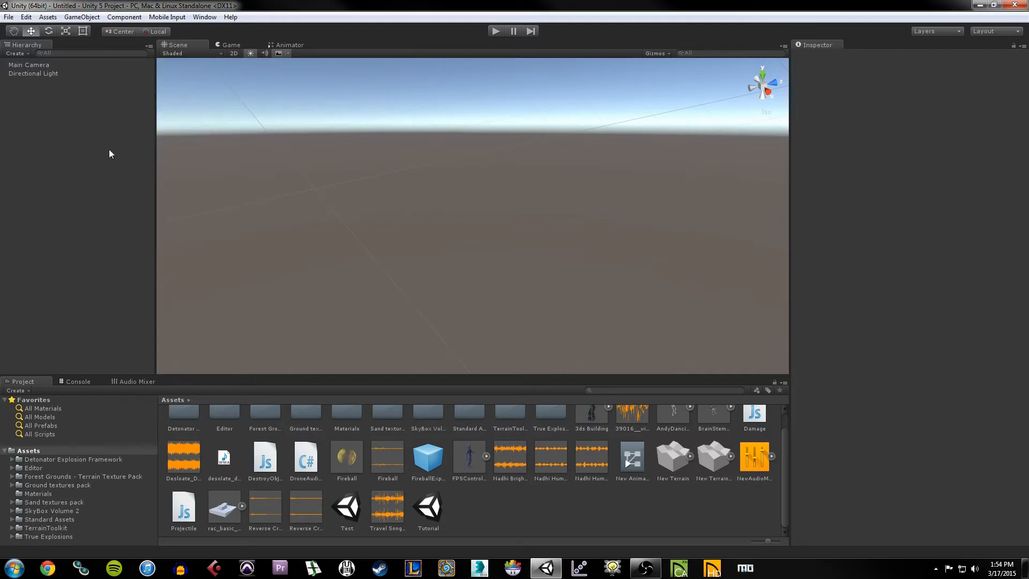
pyautogui.click(234, 54)
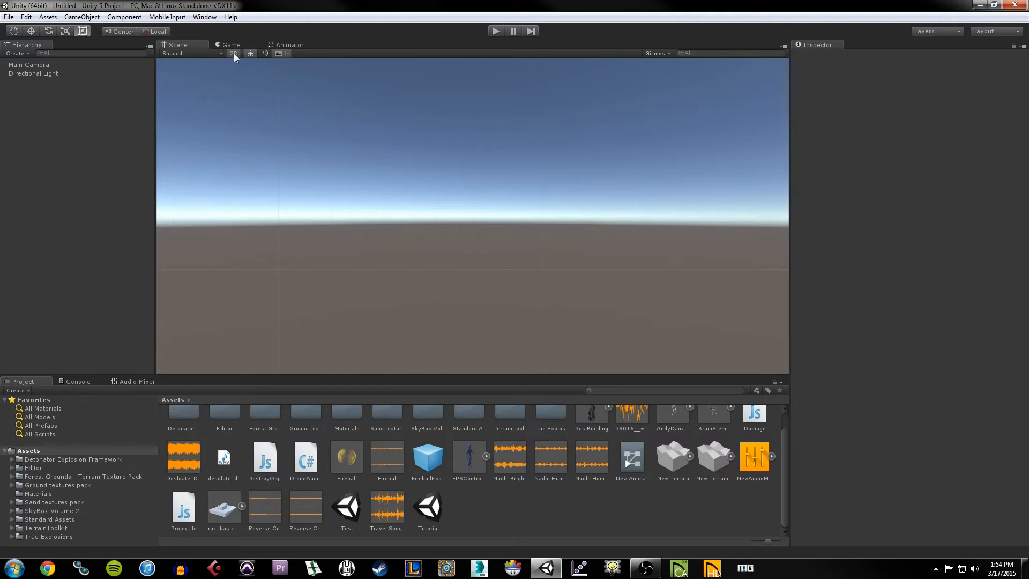
pyautogui.click(234, 54)
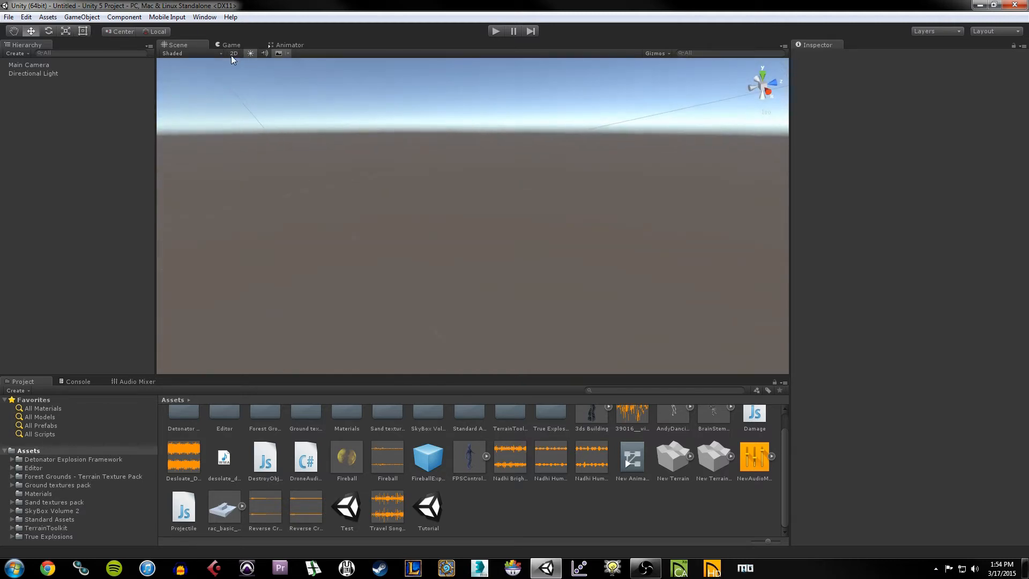
pyautogui.click(770, 93)
# Step: Orbit, zoom and pan the view onto the ground, then marquee-select Main Camera and Directional Light
pyautogui.click(755, 87)
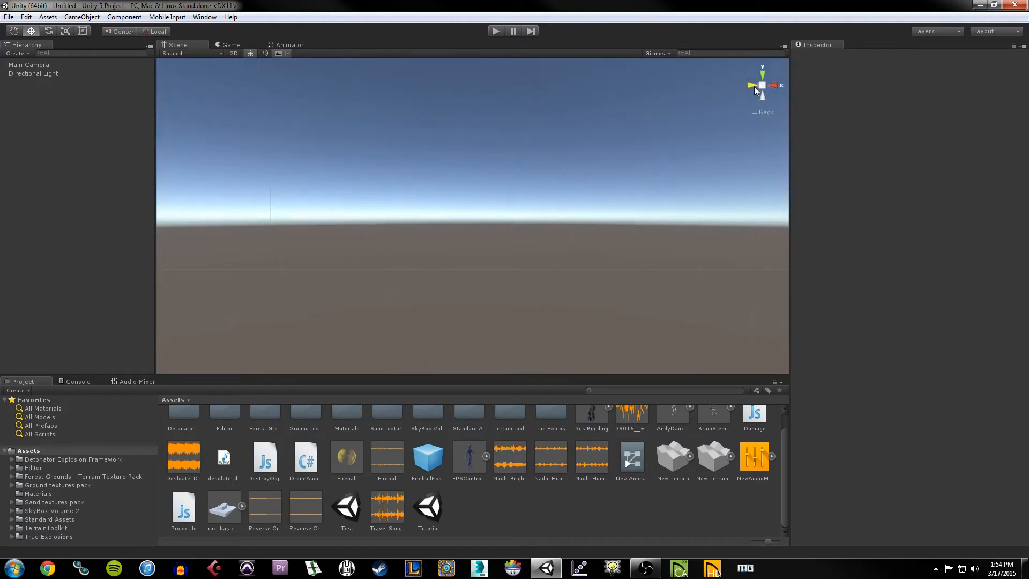
pyautogui.click(767, 84)
pyautogui.moveTo(718, 95); pyautogui.dragTo(514, 169, button='right')
pyautogui.moveTo(468, 177); pyautogui.dragTo(467, 183, button='middle')
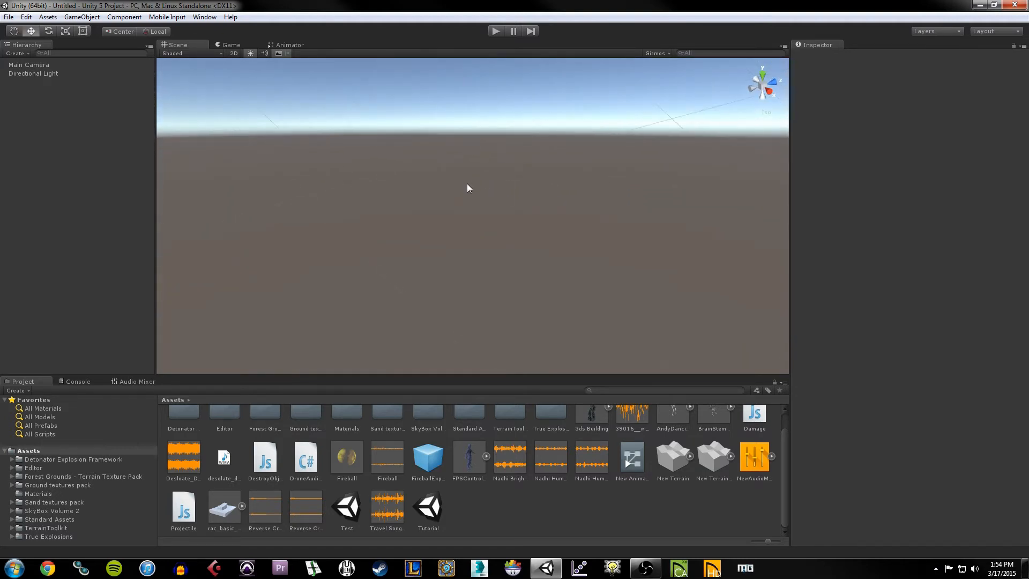
pyautogui.scroll(12, 467, 190)
pyautogui.moveTo(463, 182)
pyautogui.mouseDown(button='right')
pyautogui.moveTo(471, 129)
pyautogui.moveTo(549, 118)
pyautogui.moveTo(565, 179)
pyautogui.moveTo(508, 202)
pyautogui.moveTo(452, 163)
pyautogui.moveTo(448, 115)
pyautogui.moveTo(465, 165)
pyautogui.mouseUp(button='right')
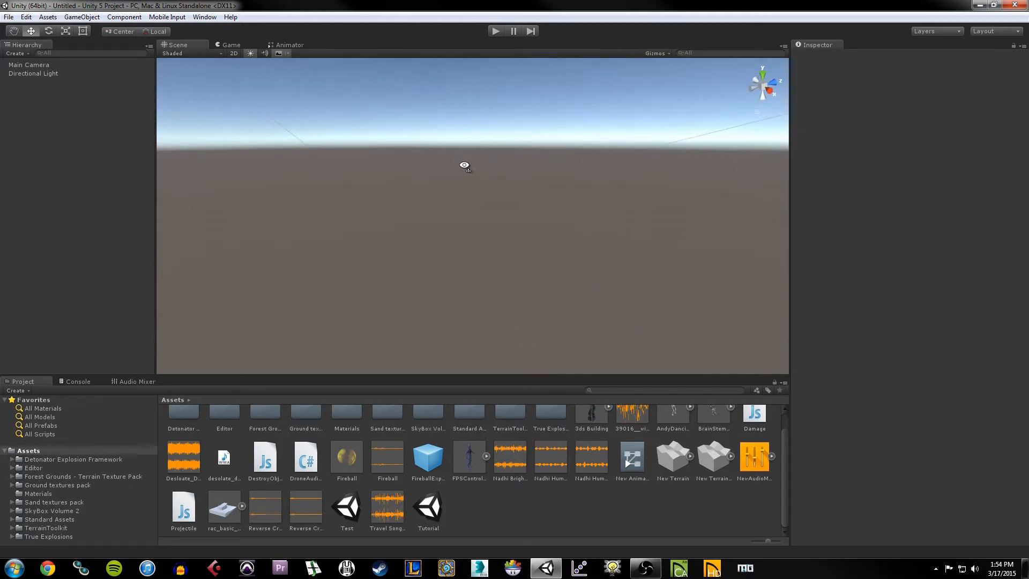
pyautogui.press('q')
pyautogui.moveTo(464, 162); pyautogui.dragTo(460, 188)
pyautogui.press('w')
pyautogui.moveTo(480, 149); pyautogui.dragTo(275, 294)
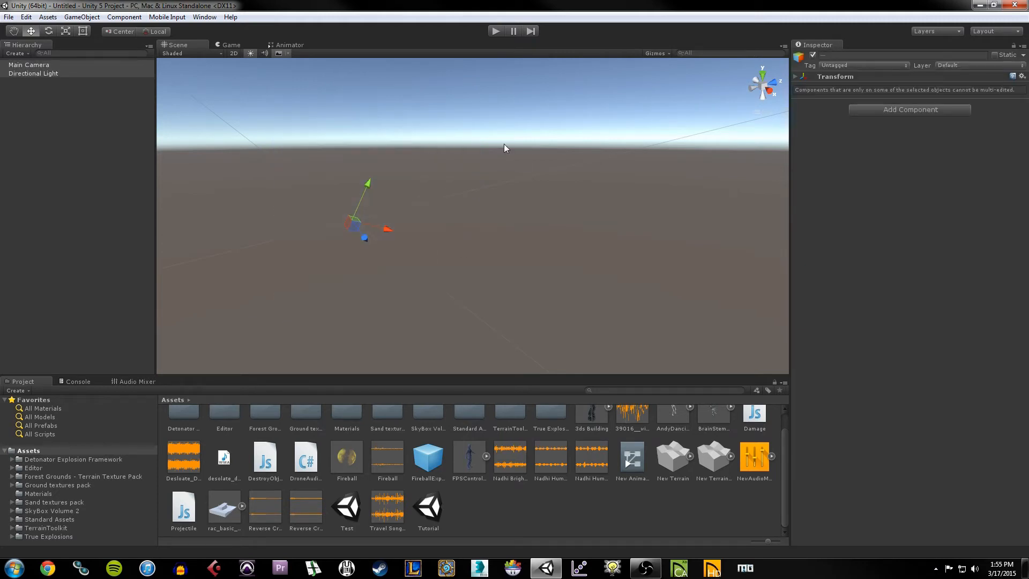
# Step: Clear the selection and toggle the Scene view lighting off and back on
pyautogui.click(469, 155)
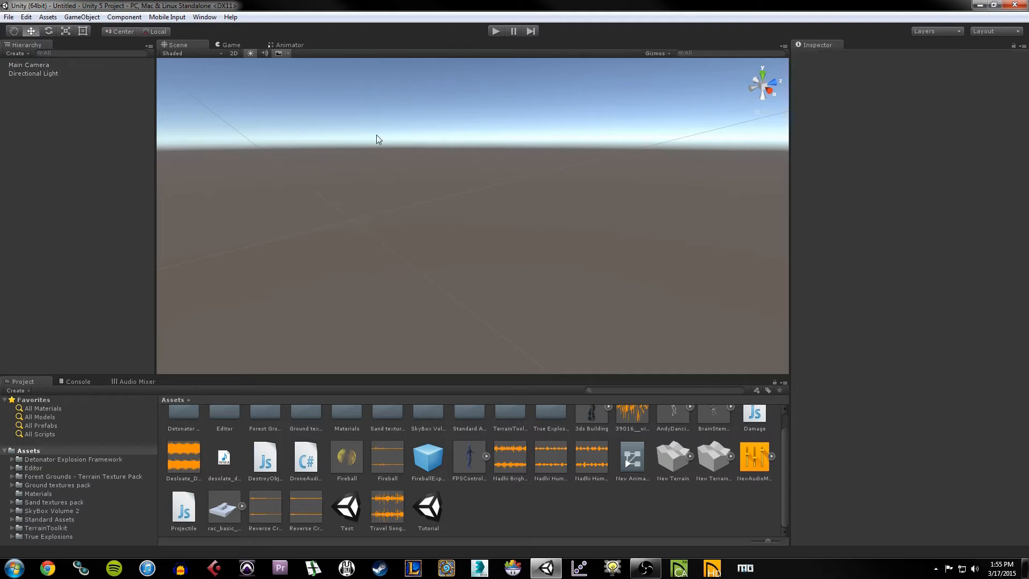
pyautogui.click(251, 55)
pyautogui.click(251, 55)
pyautogui.click(251, 55)
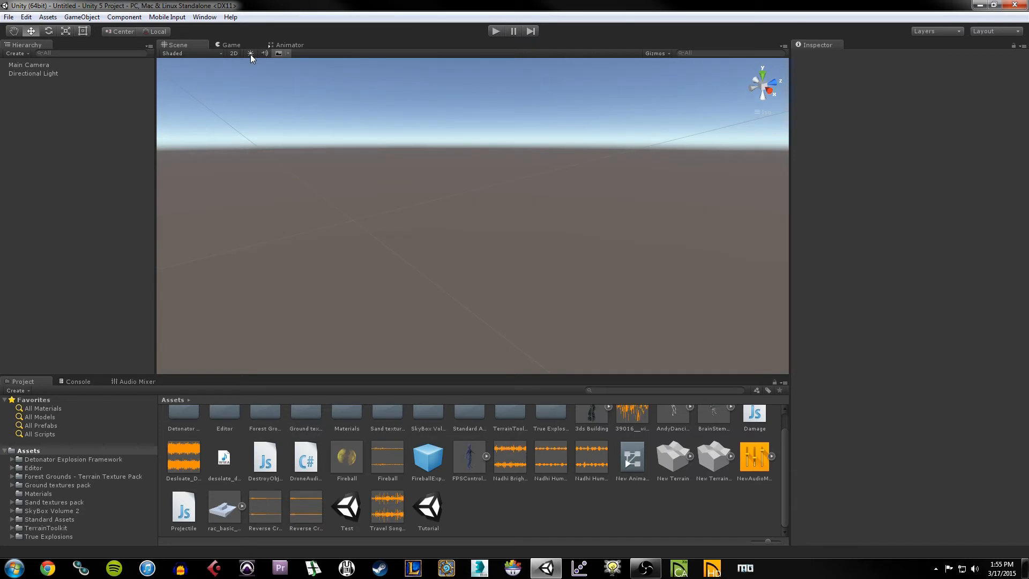
pyautogui.moveTo(483, 190); pyautogui.dragTo(488, 191, button='right')
pyautogui.click(251, 53)
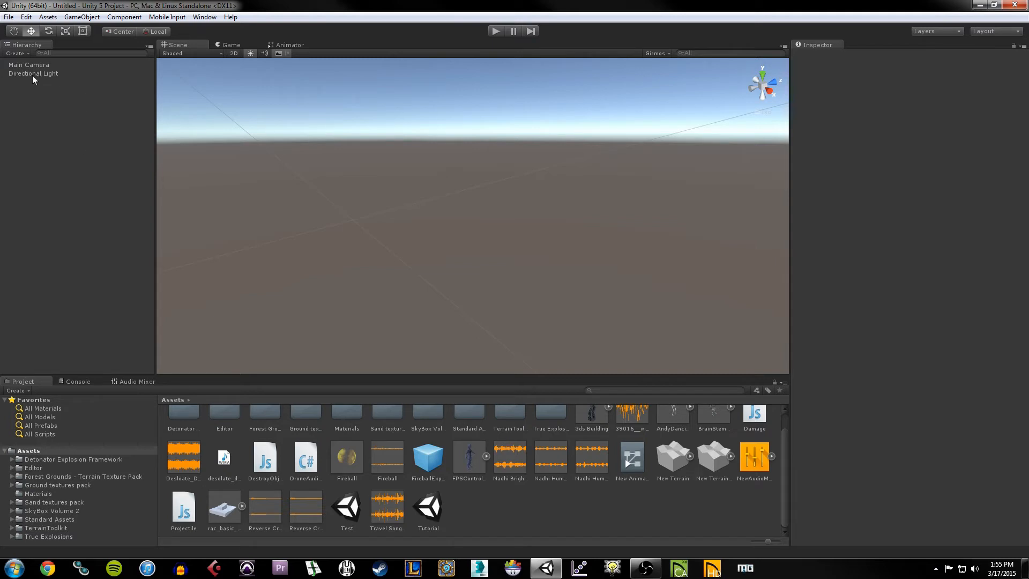
# Step: Toggle the skybox and scene effects, check the effects list, then switch to the Game view
pyautogui.click(278, 54)
pyautogui.click(278, 54)
pyautogui.click(279, 54)
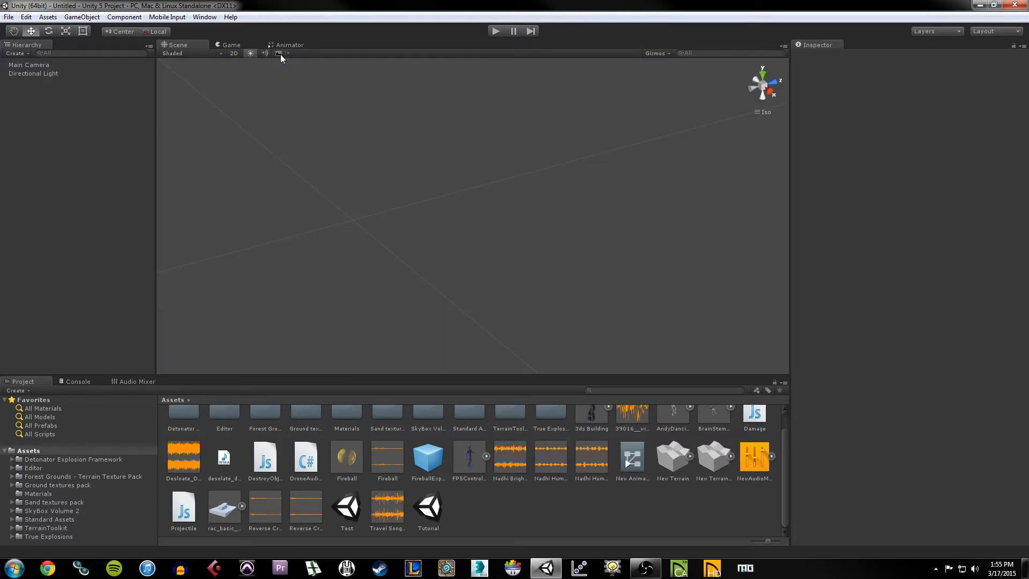
pyautogui.click(281, 54)
pyautogui.click(289, 53)
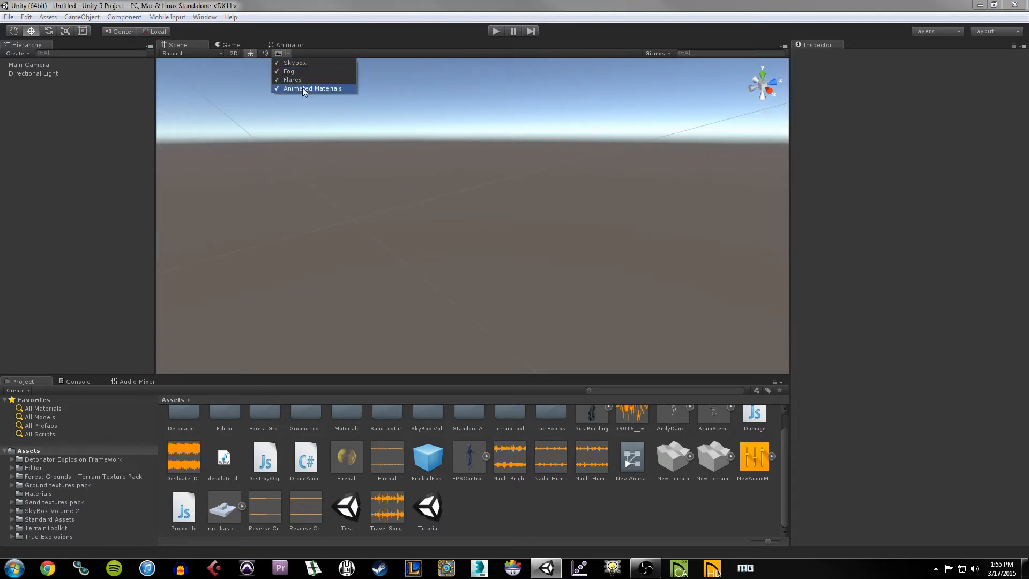
pyautogui.click(400, 207)
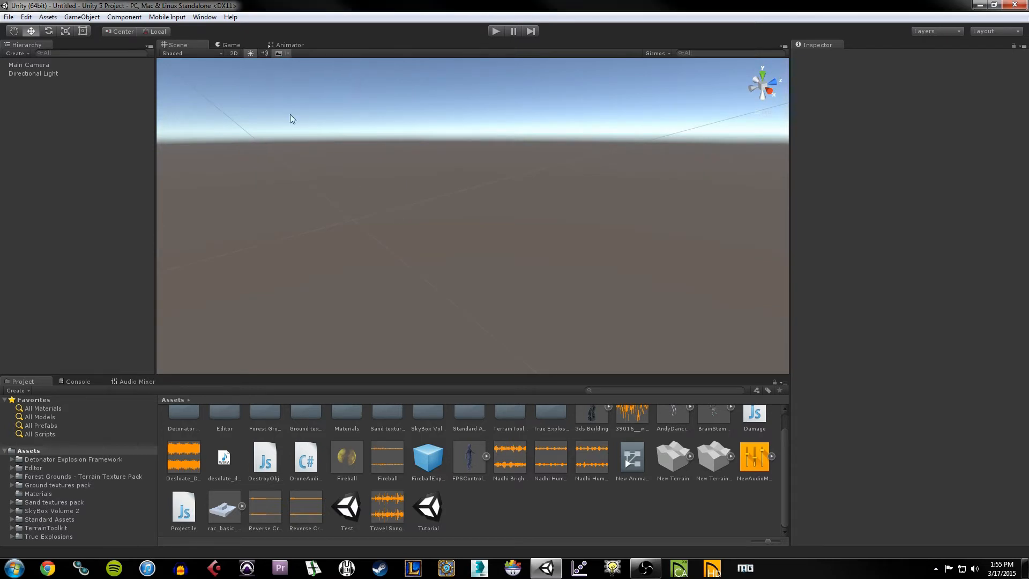
pyautogui.click(230, 46)
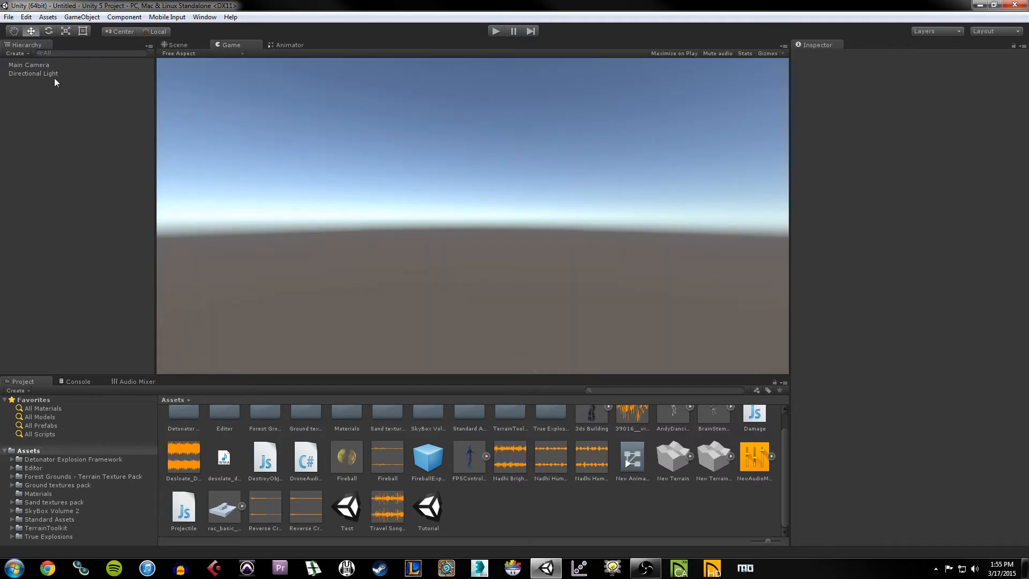
# Step: Select Main Camera, flip between the Scene, Game and Animator views, ending on Scene
pyautogui.click(31, 65)
pyautogui.click(182, 47)
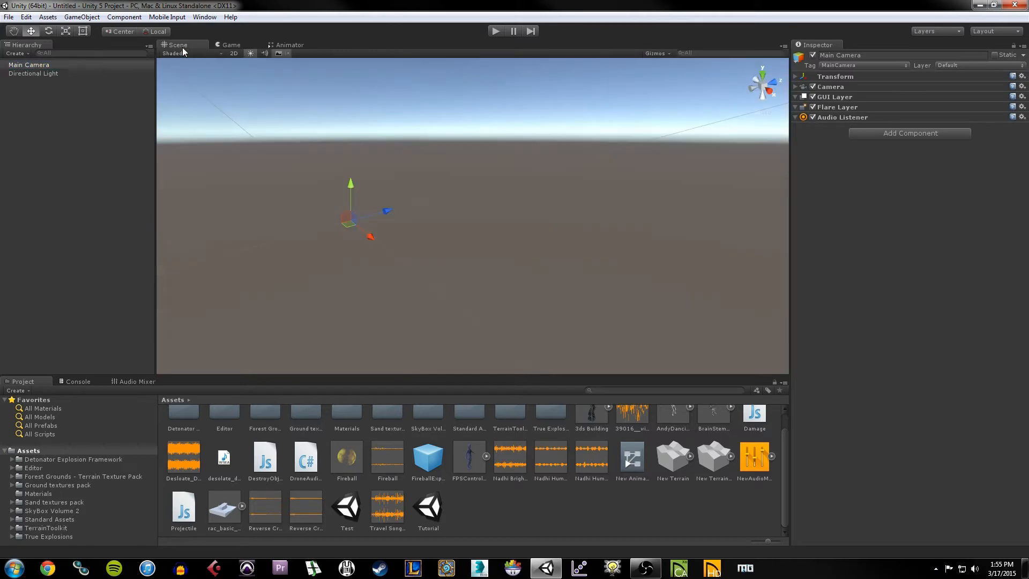
pyautogui.click(232, 45)
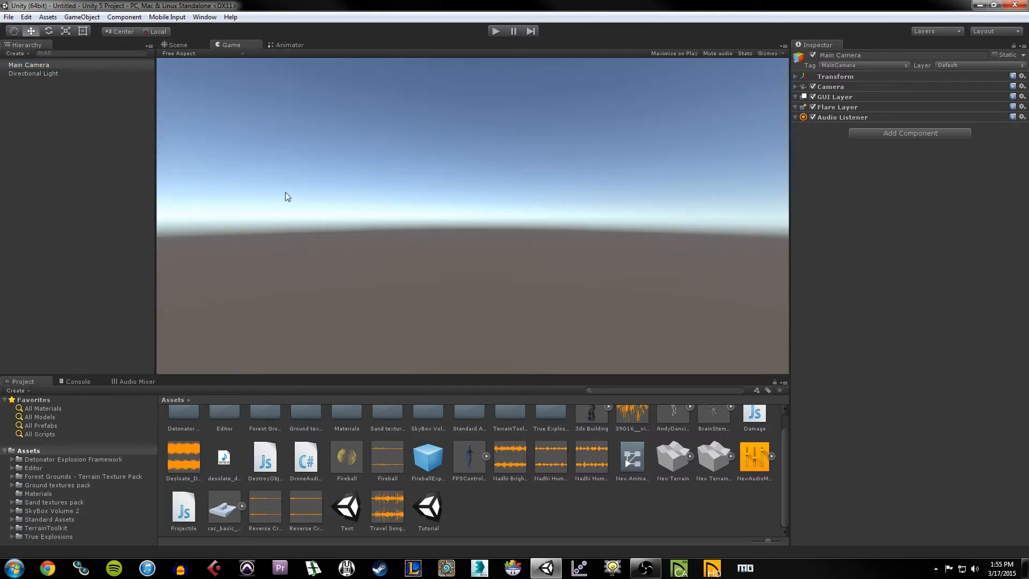
pyautogui.click(177, 45)
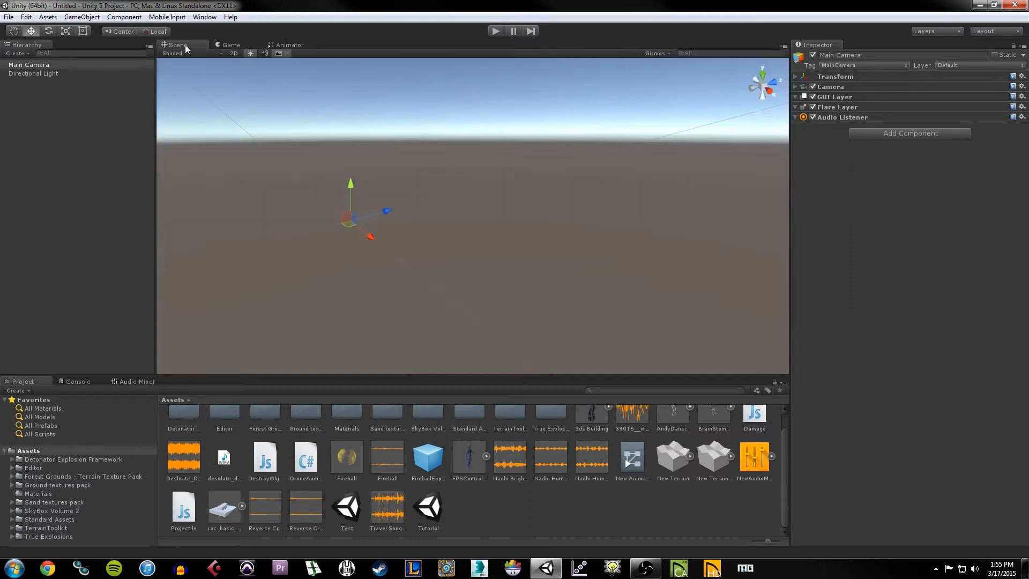
pyautogui.click(283, 45)
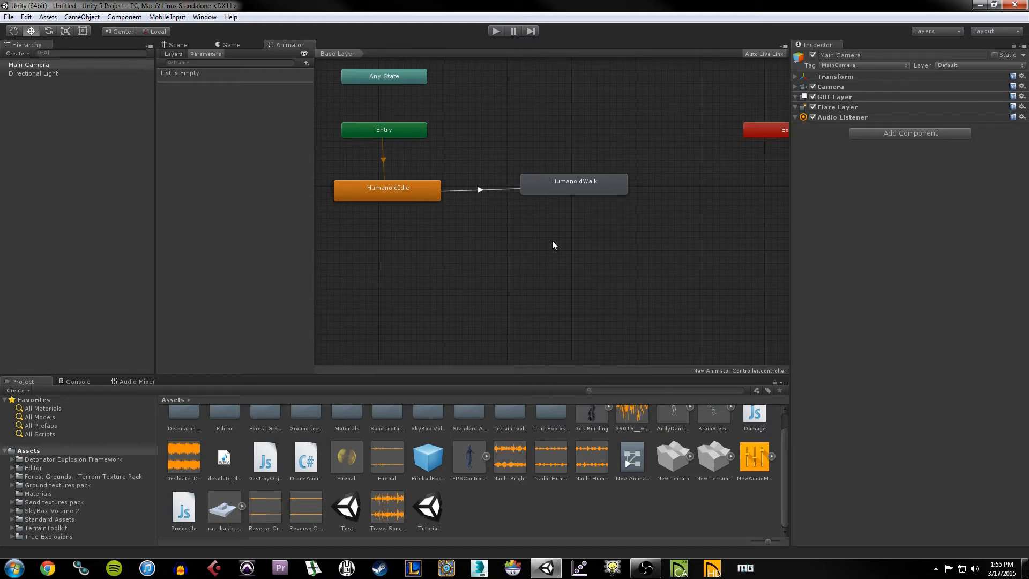
pyautogui.click(172, 47)
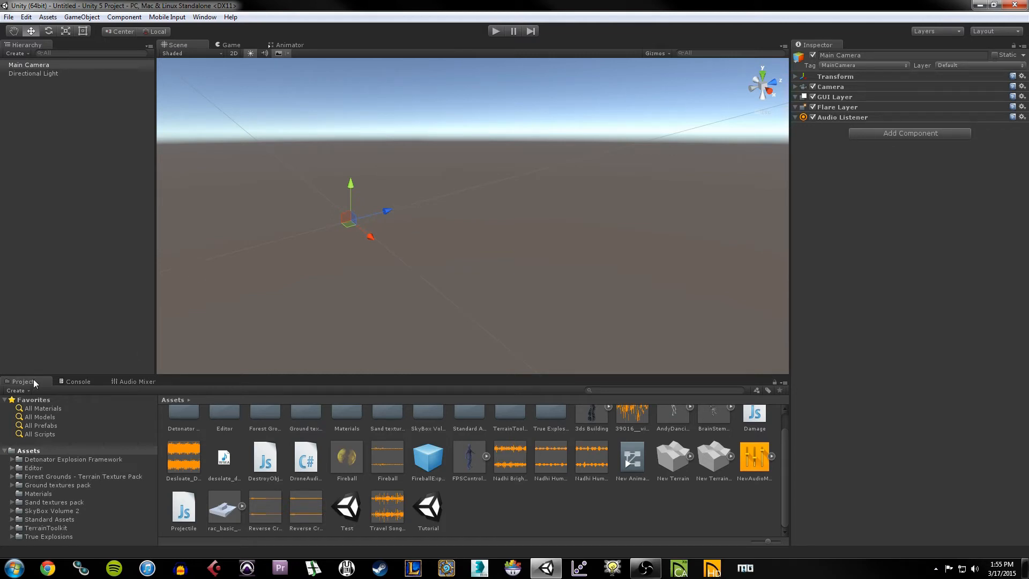
pyautogui.click(79, 382)
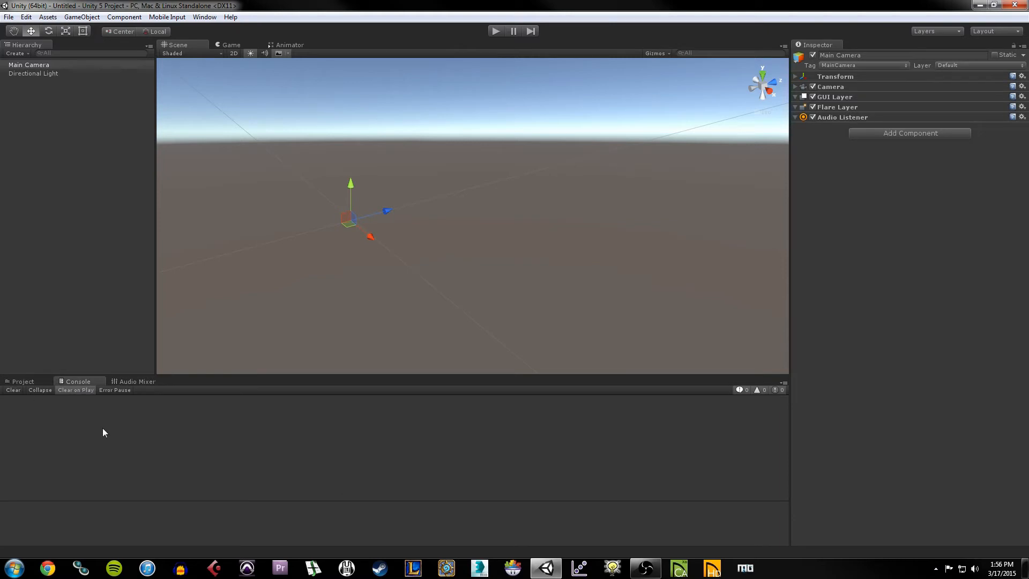
pyautogui.click(141, 382)
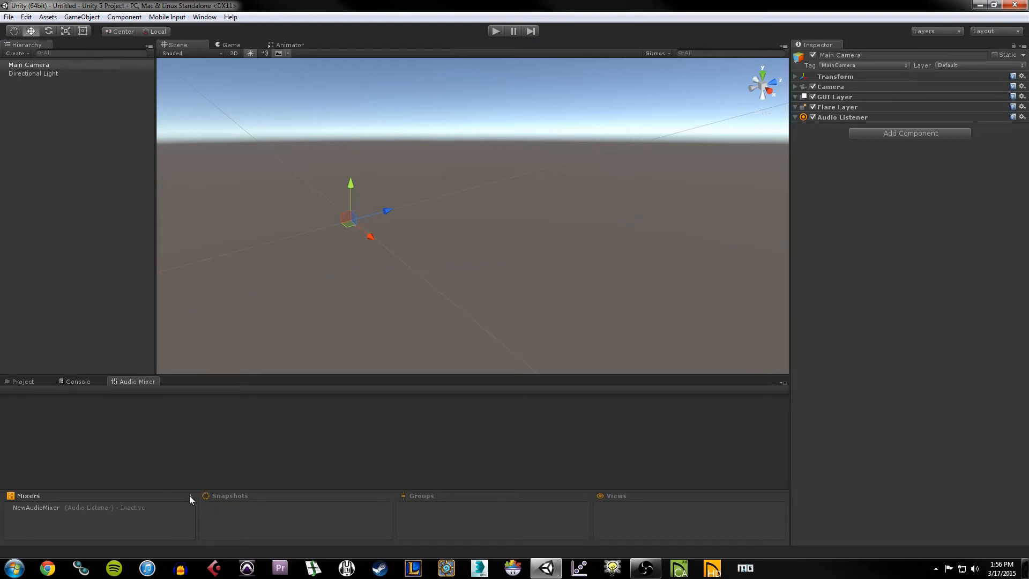
pyautogui.click(16, 382)
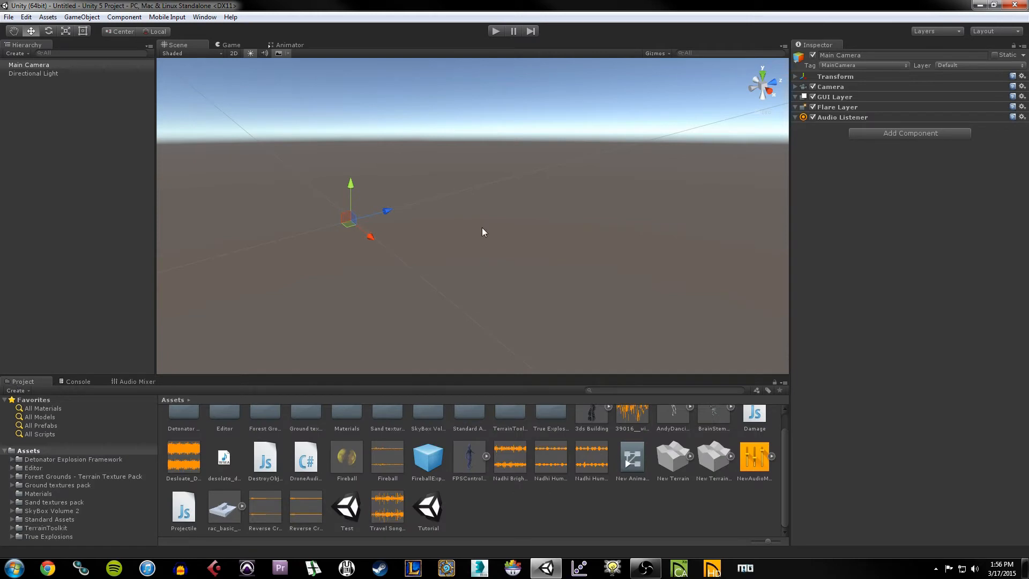
pyautogui.moveTo(478, 235); pyautogui.dragTo(440, 232, button='middle')
pyautogui.click(466, 263)
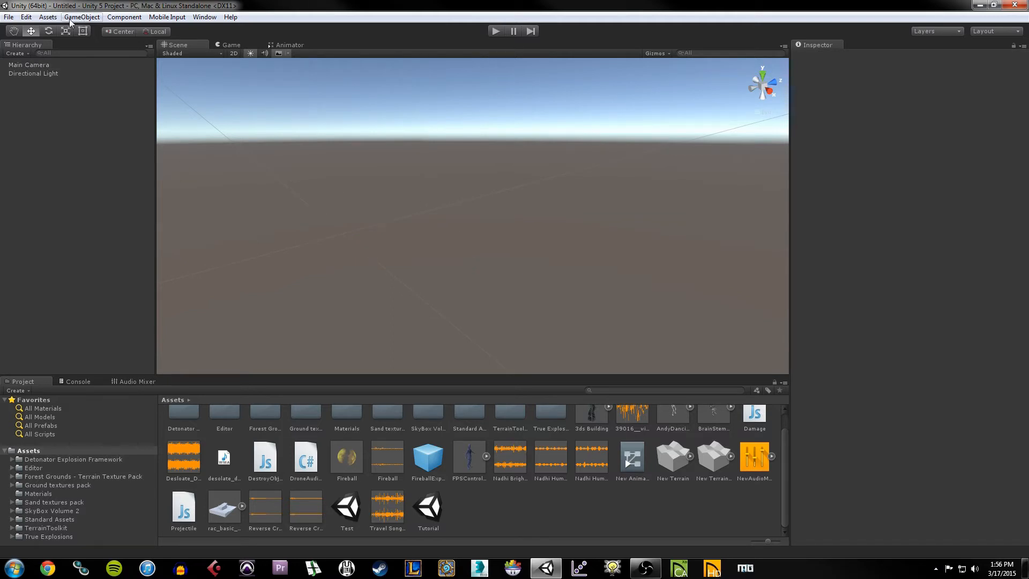
# Step: Create a Cube from the object-creation menu and zoom out until it looks small
pyautogui.click(95, 19)
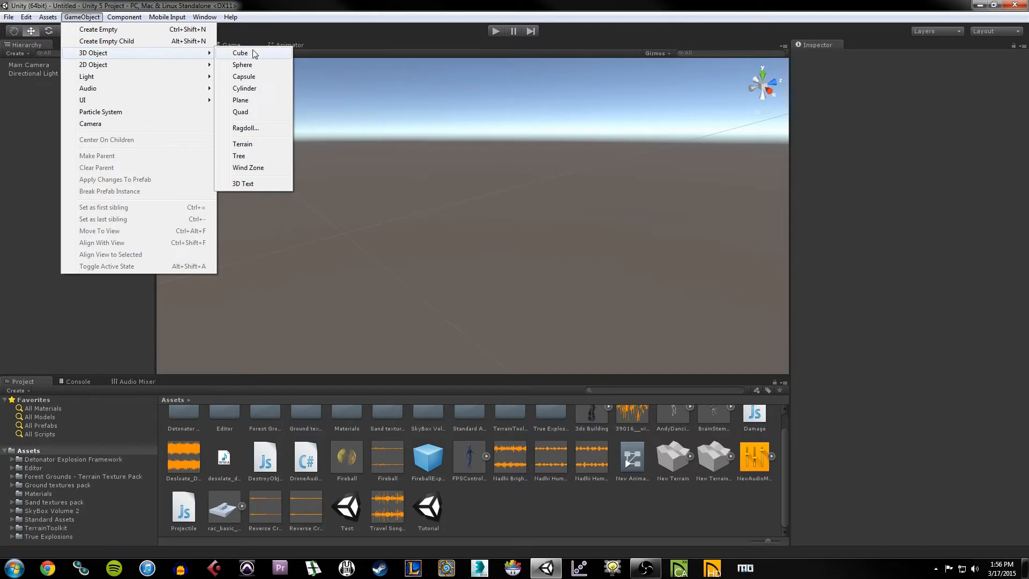
pyautogui.click(282, 53)
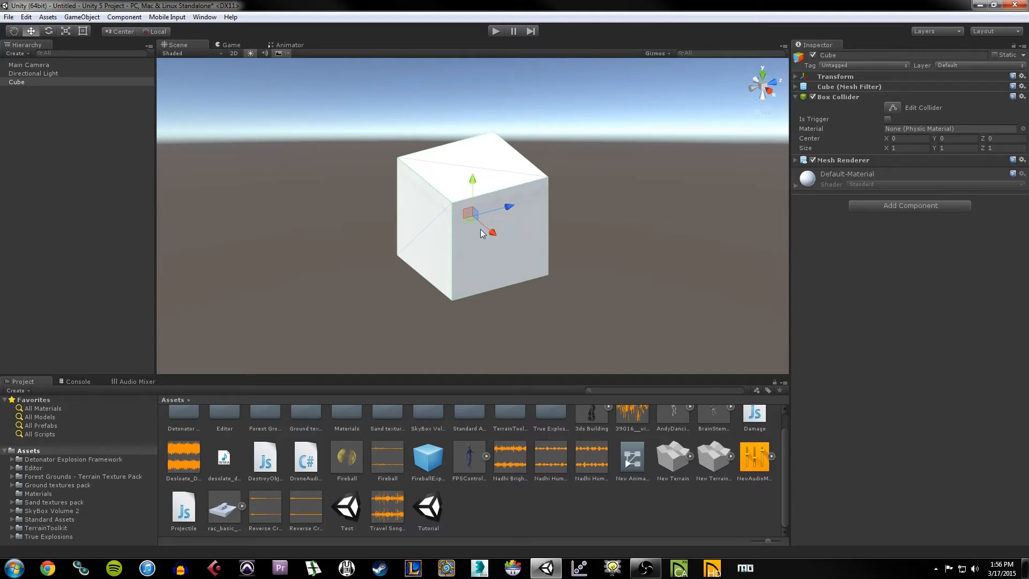
pyautogui.scroll(-5, 483, 245)
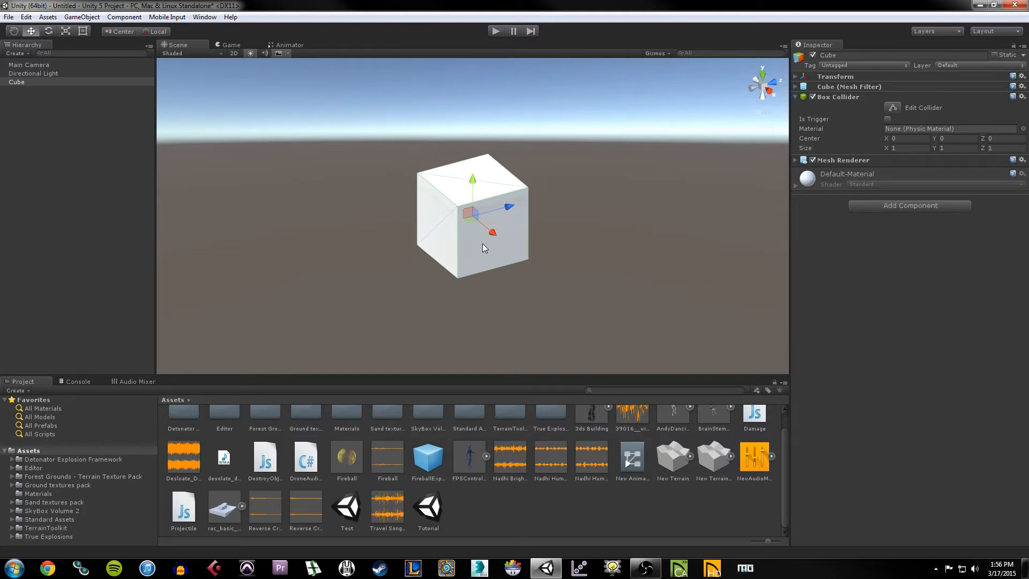
pyautogui.scroll(-5, 482, 243)
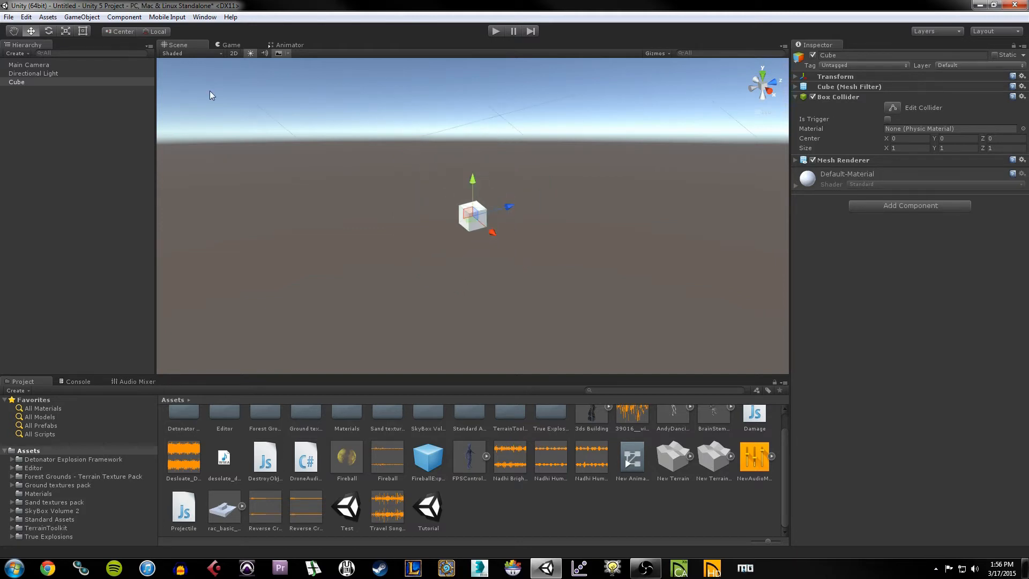
# Step: With the Scale tool, flatten the cube along Y and stretch it widely along X and Z
pyautogui.click(65, 31)
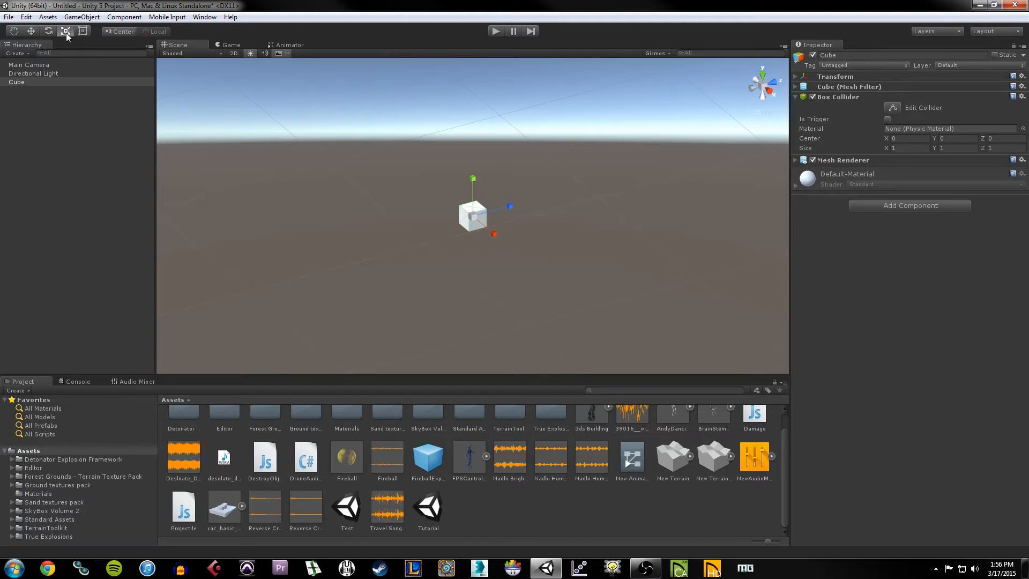
pyautogui.moveTo(478, 183); pyautogui.dragTo(662, 154)
pyautogui.moveTo(497, 231); pyautogui.dragTo(595, 301)
pyautogui.moveTo(511, 203); pyautogui.dragTo(650, 169)
pyautogui.moveTo(495, 234); pyautogui.dragTo(581, 311)
pyautogui.scroll(-8, 524, 204)
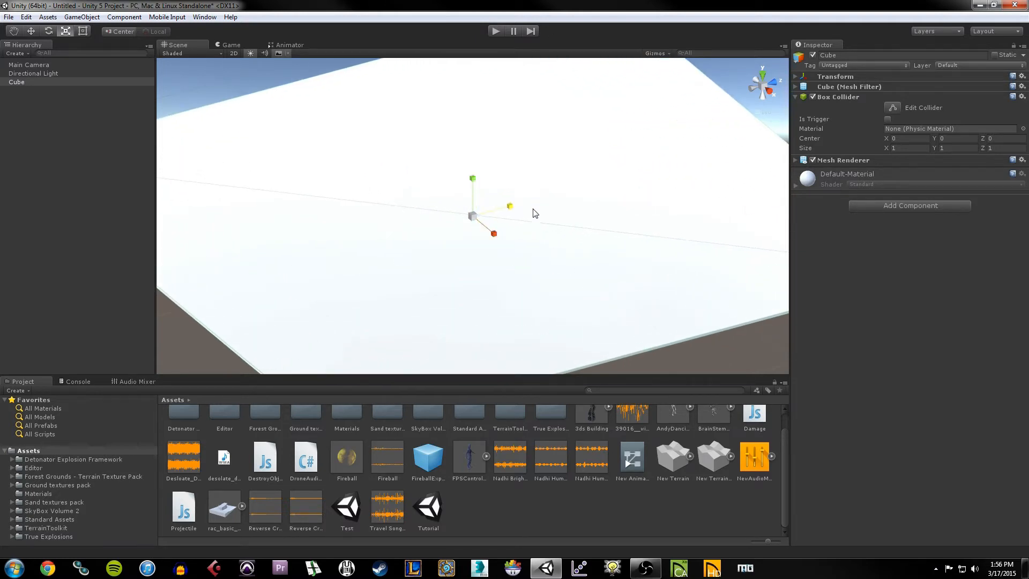
pyautogui.moveTo(549, 238); pyautogui.dragTo(551, 285, button='middle')
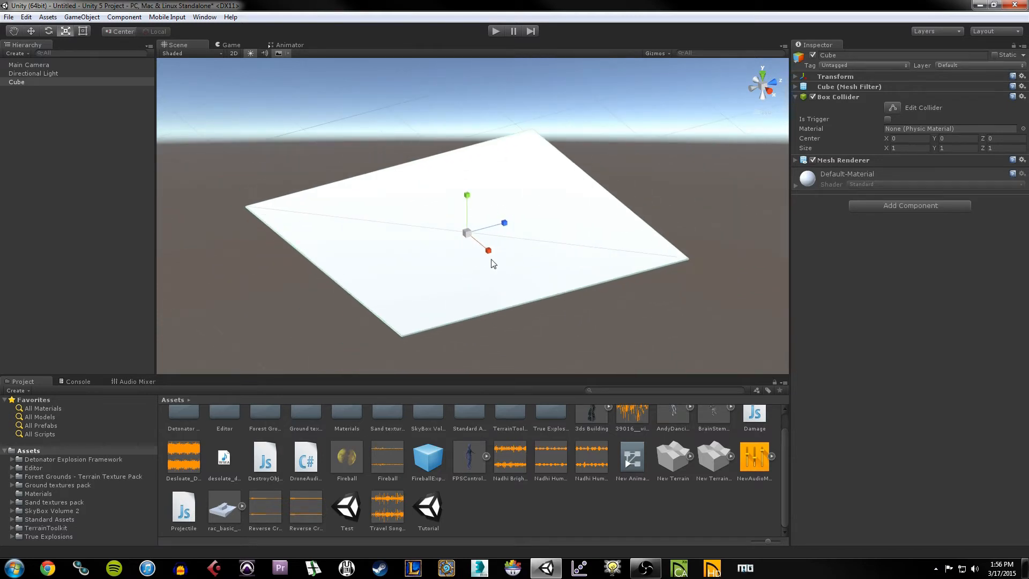
pyautogui.moveTo(488, 251); pyautogui.dragTo(507, 224)
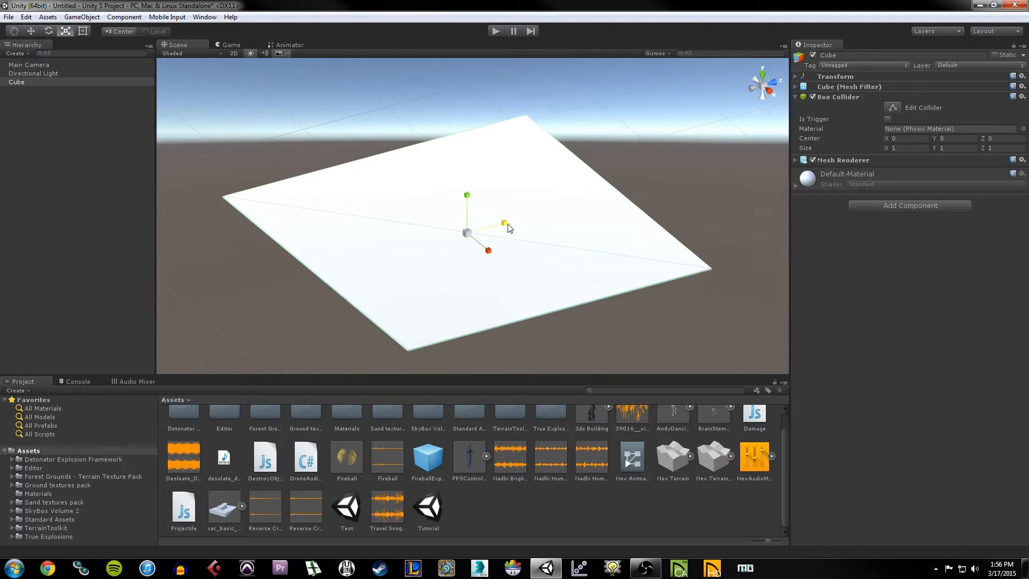
# Step: Return to the Move tool, reselect the slab and orbit to a lower viewing angle
pyautogui.click(33, 30)
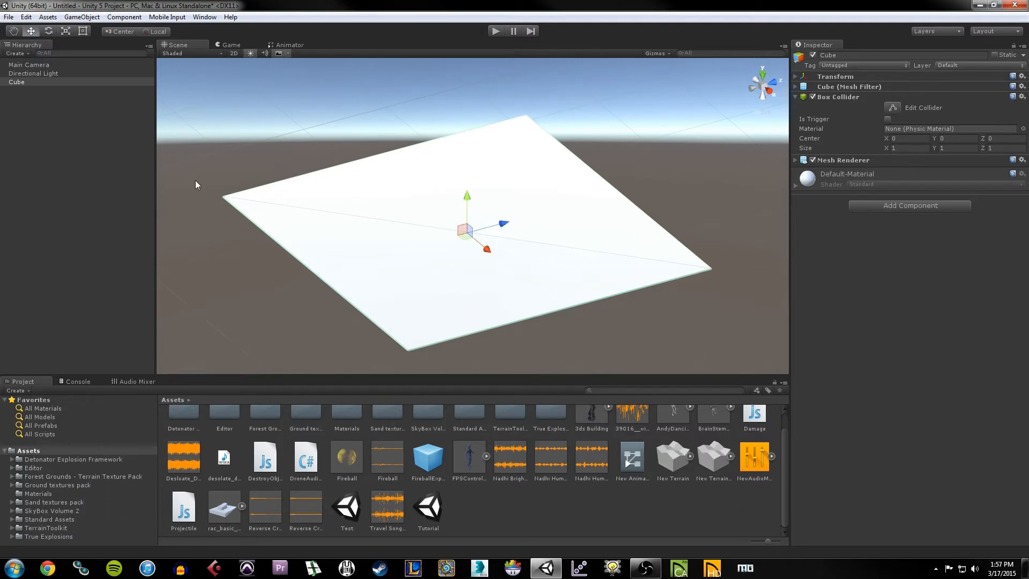
pyautogui.click(391, 123)
pyautogui.click(441, 188)
pyautogui.keyDown('alt'); pyautogui.moveTo(558, 218); pyautogui.dragTo(560, 205); pyautogui.keyUp('alt')
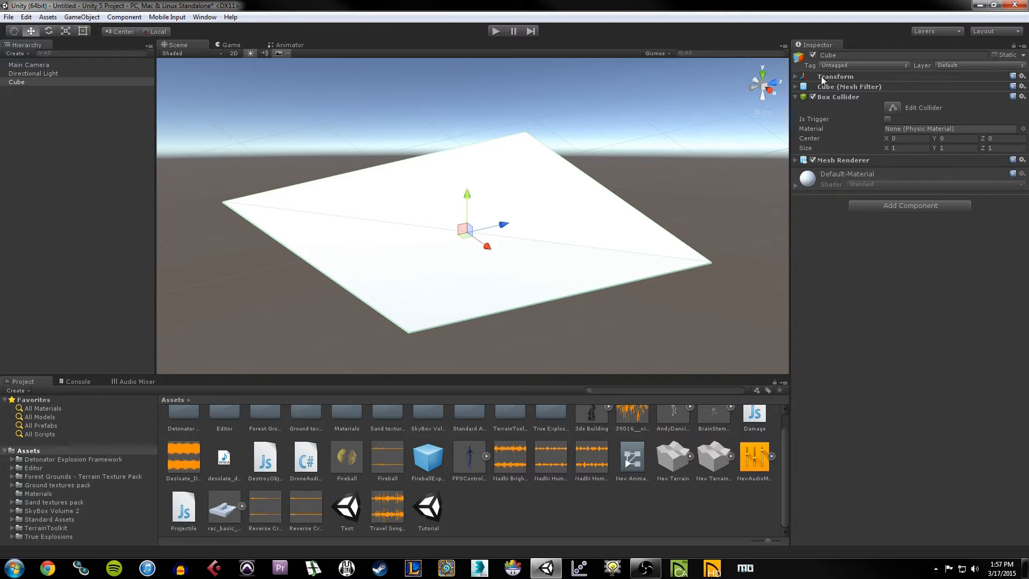
# Step: Check the slab's Transform values, then open the Mesh Filter's Select Mesh picker
pyautogui.click(796, 77)
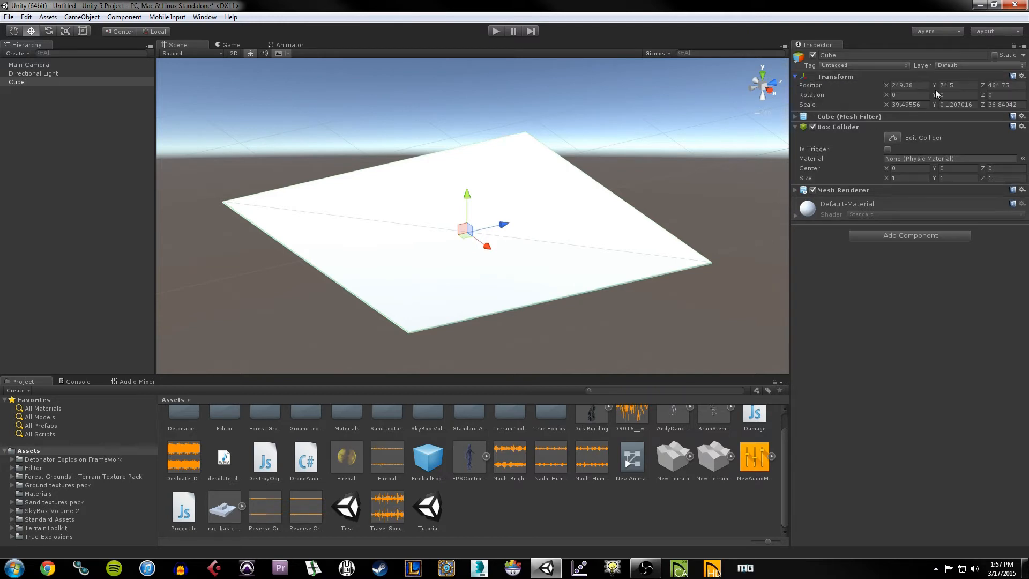
pyautogui.click(796, 77)
pyautogui.click(796, 87)
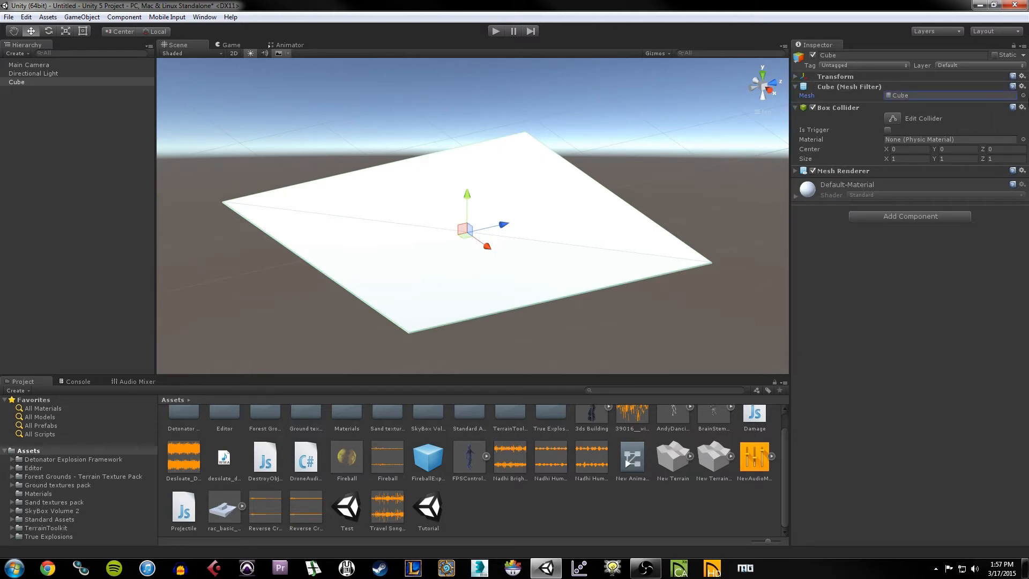
pyautogui.click(1023, 95)
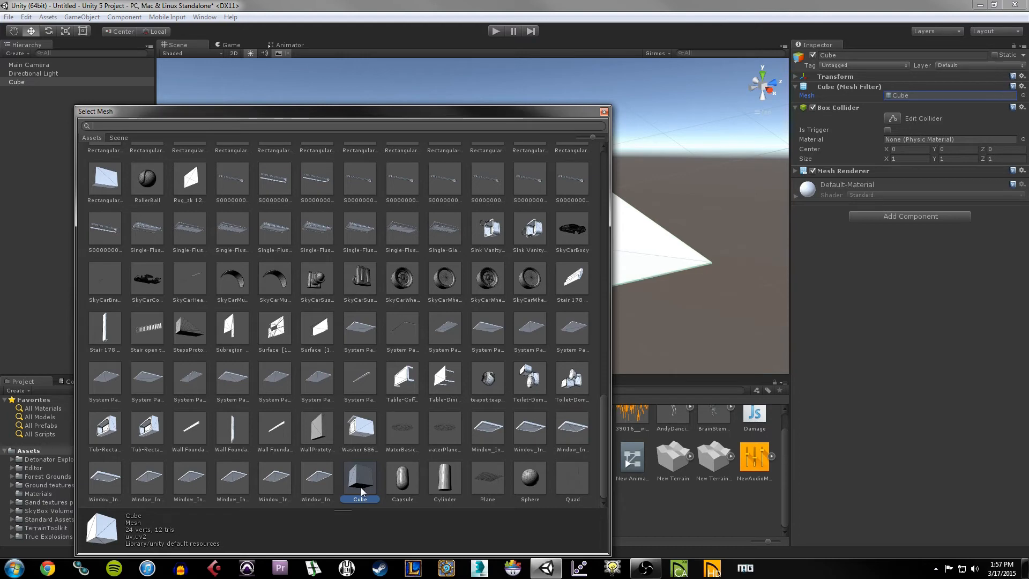
# Step: Close Select Mesh unchanged and toggle the Box Collider off and back on
pyautogui.click(604, 111)
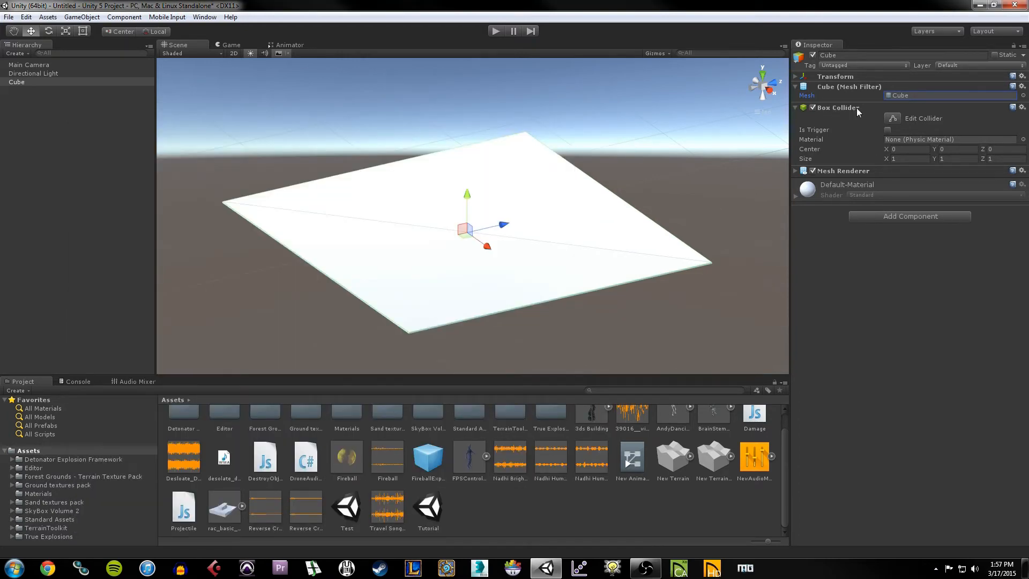
pyautogui.click(815, 107)
pyautogui.click(815, 108)
pyautogui.click(844, 109)
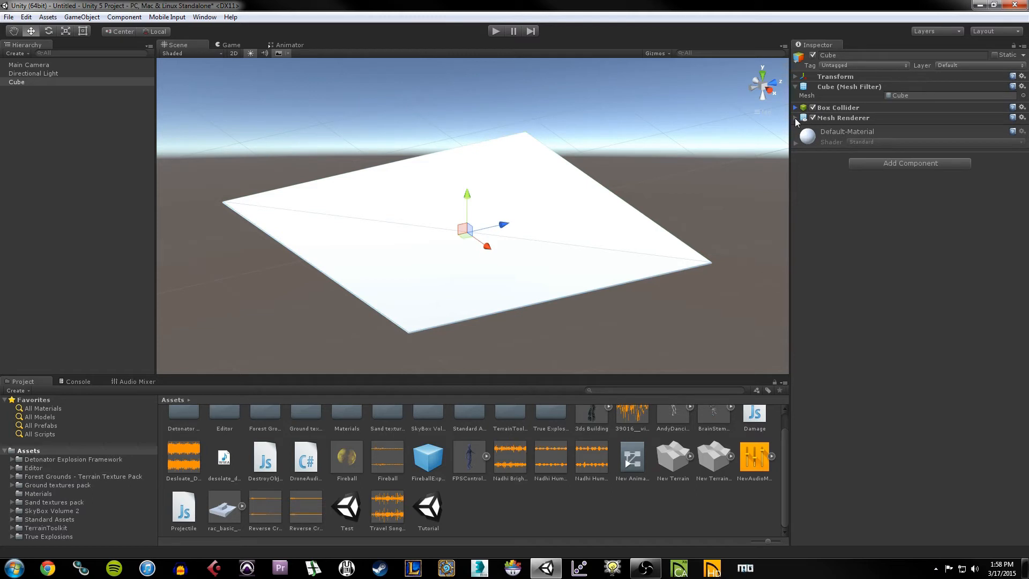
pyautogui.click(867, 144)
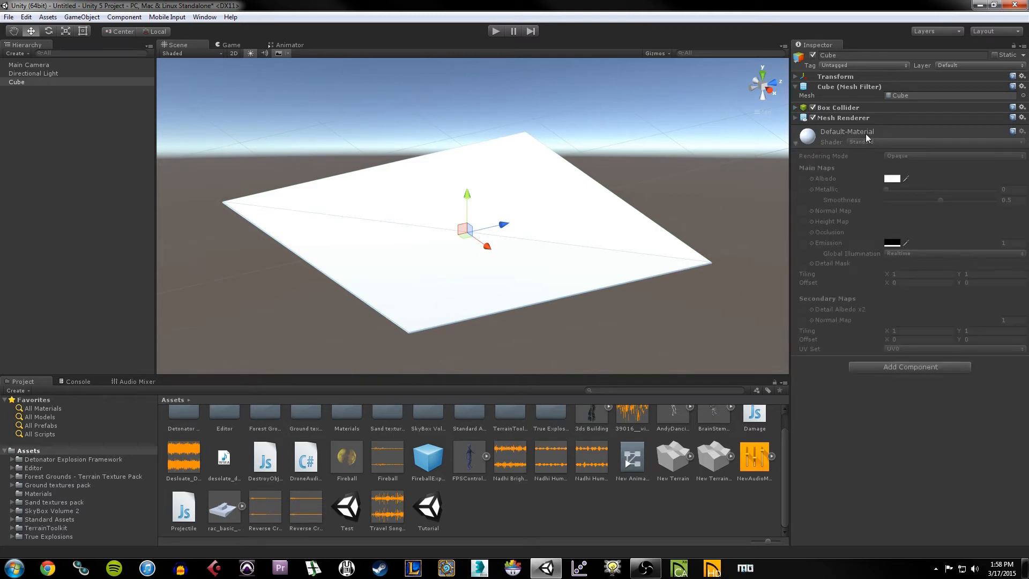
pyautogui.click(797, 145)
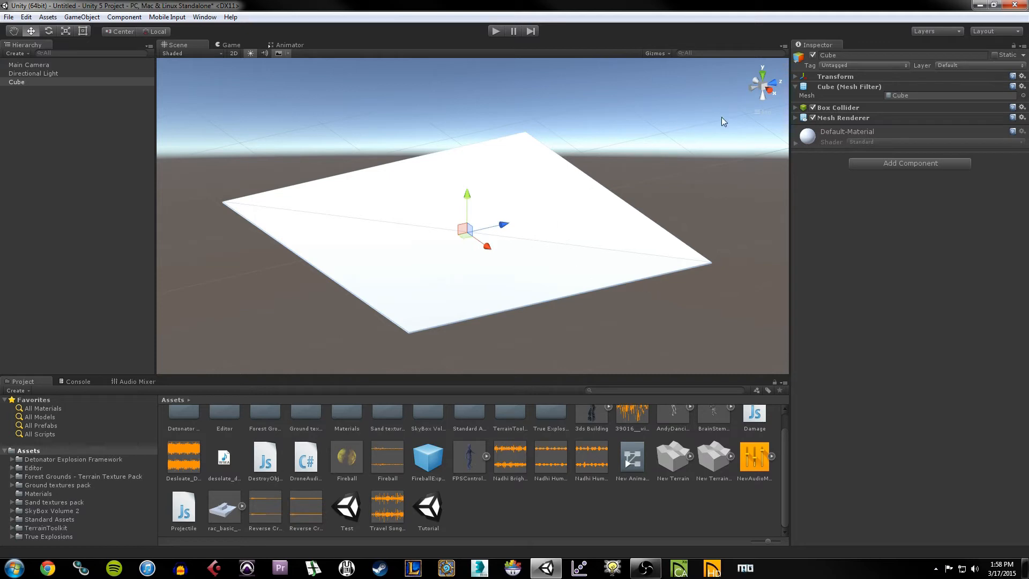
pyautogui.click(796, 118)
pyautogui.click(797, 117)
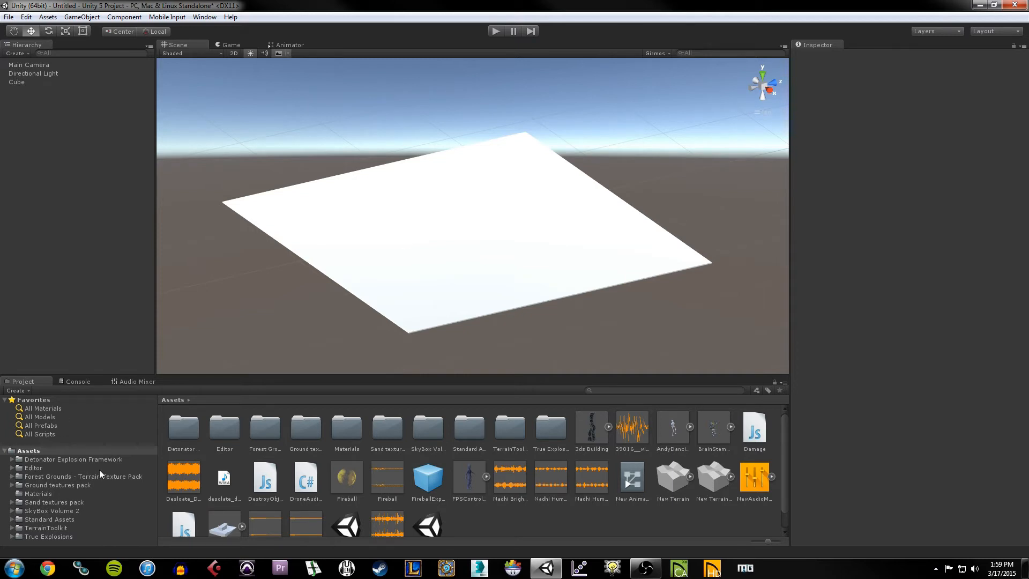
# Step: Browse to Assets > Standard Assets > Characters > FirstPersonCharacter > Prefabs
pyautogui.click(30, 453)
pyautogui.click(37, 520)
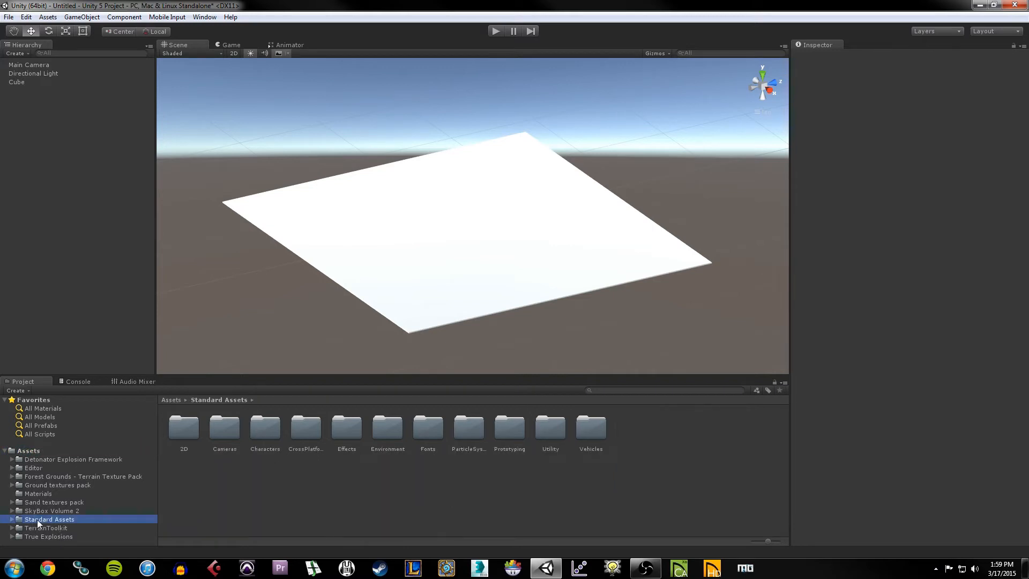
pyautogui.doubleClick(267, 427)
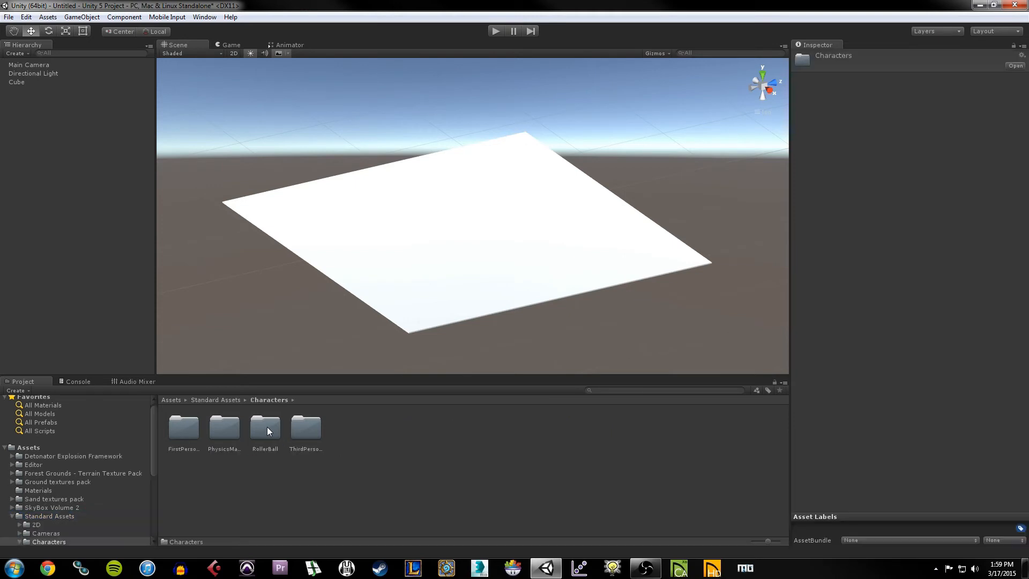
pyautogui.click(179, 434)
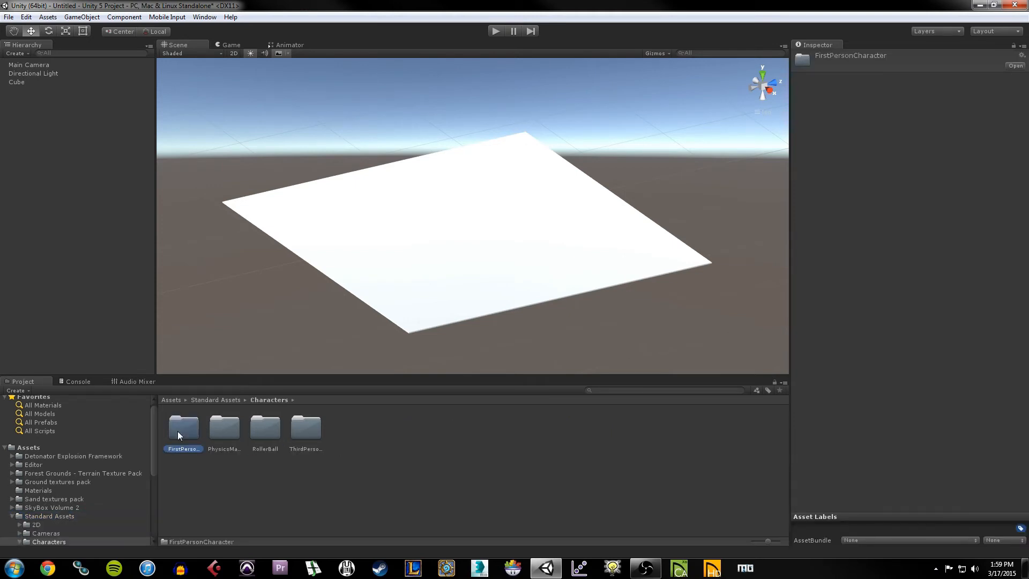
pyautogui.doubleClick(178, 431)
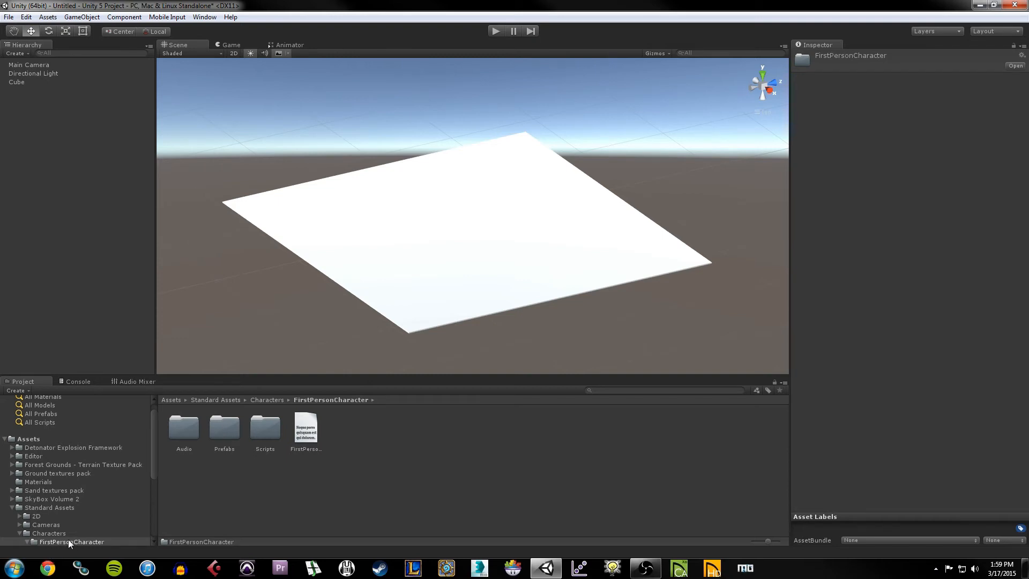
pyautogui.doubleClick(232, 433)
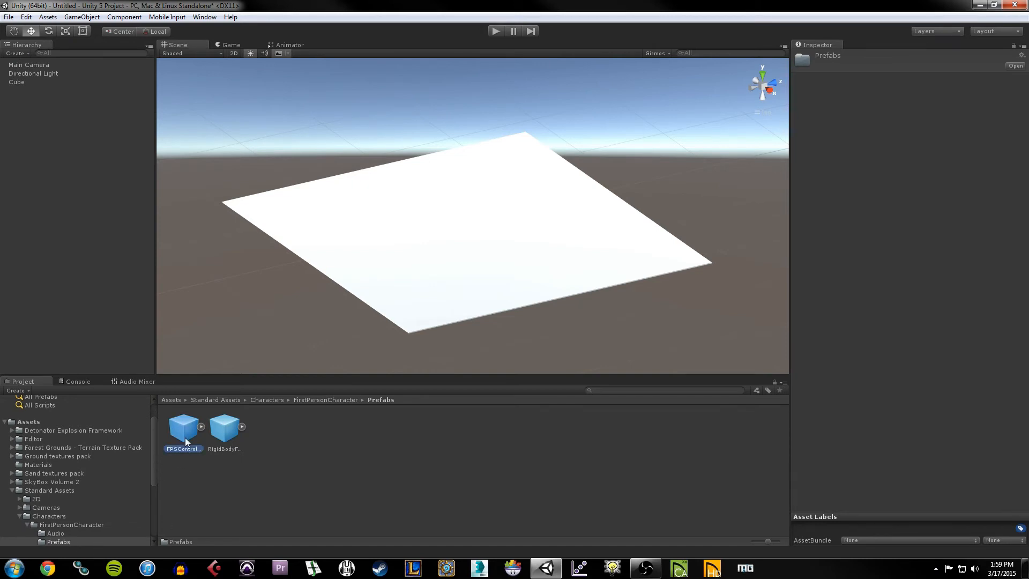
# Step: Inspect the RigidBodyFPSController and FPSController prefabs in turn
pyautogui.click(220, 441)
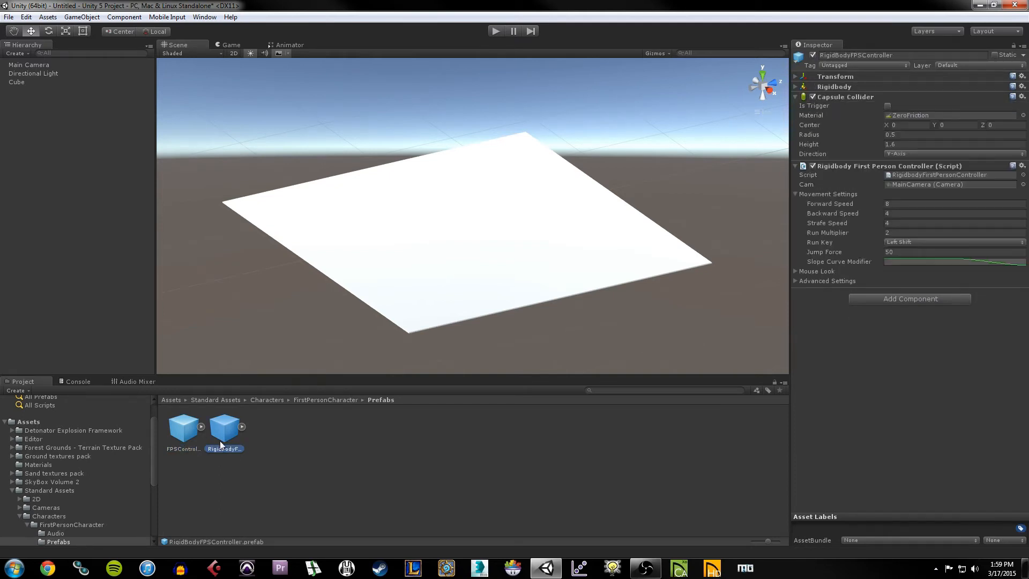
pyautogui.click(184, 438)
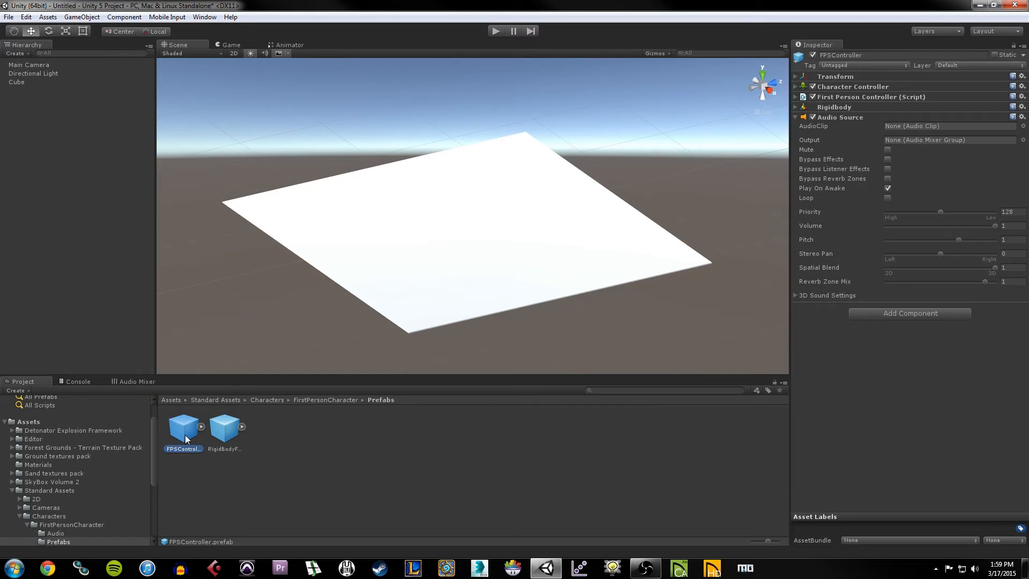
pyautogui.click(228, 437)
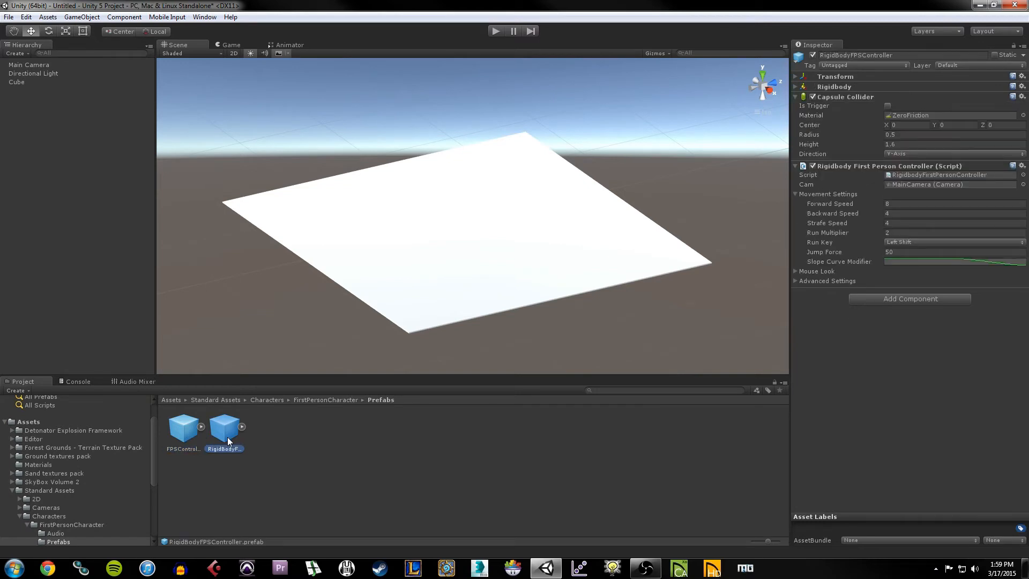
pyautogui.click(189, 443)
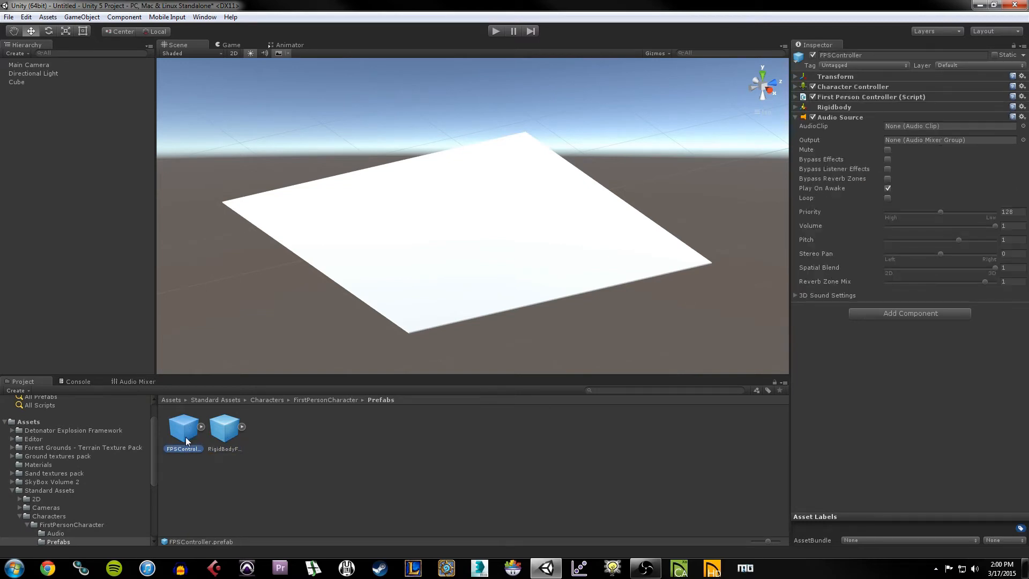
# Step: Drop an FPSController onto the slab, adjust its height, and expand it to show FirstPersonCharacter
pyautogui.moveTo(186, 437); pyautogui.dragTo(476, 247)
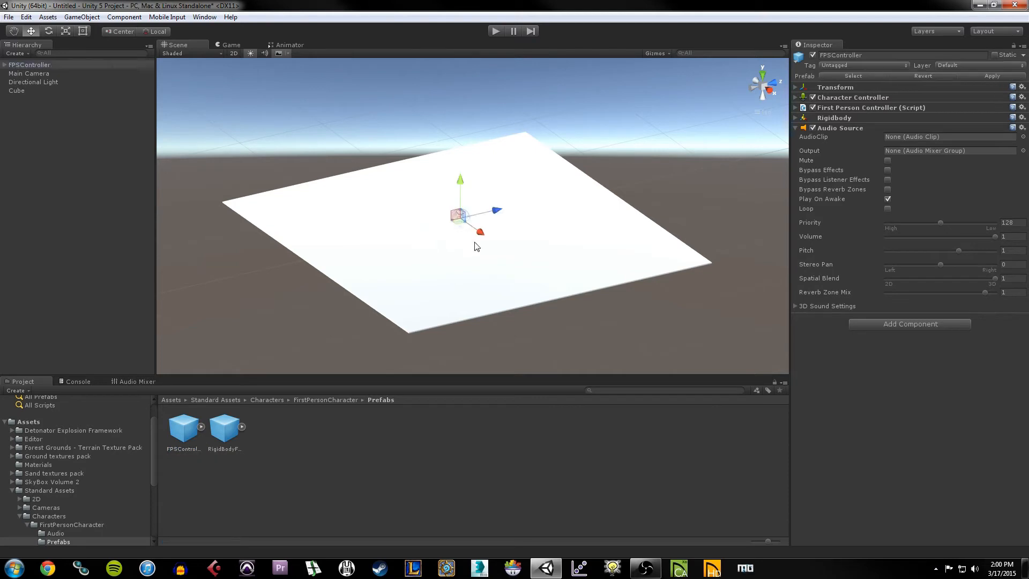
pyautogui.moveTo(460, 181); pyautogui.dragTo(465, 137)
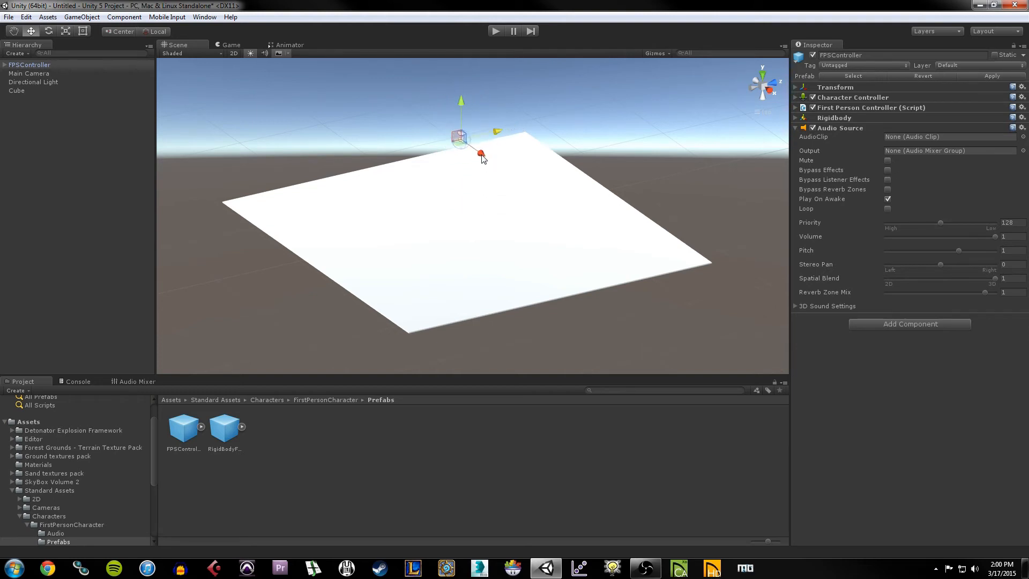
pyautogui.click(49, 31)
pyautogui.click(65, 31)
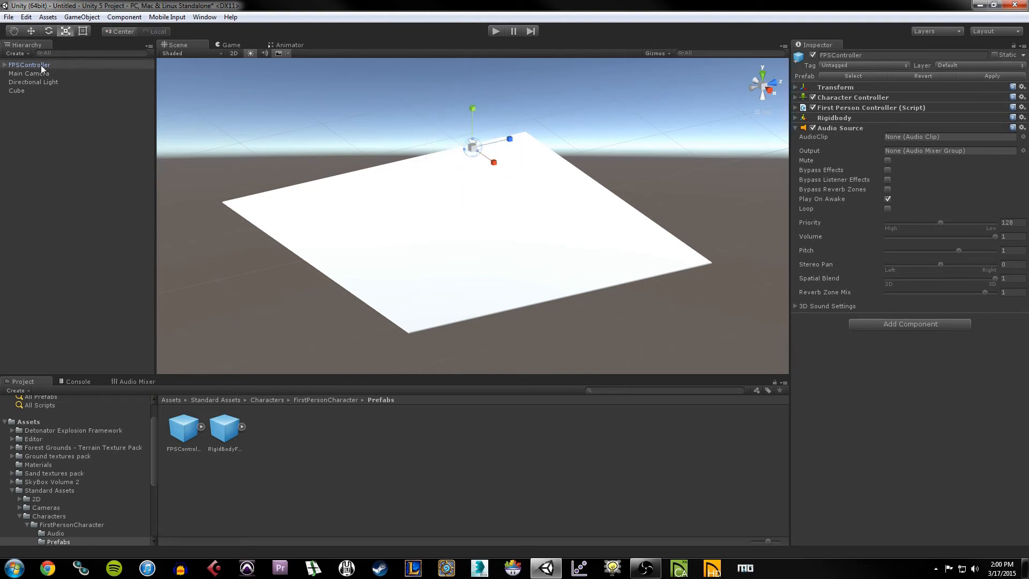
pyautogui.click(32, 32)
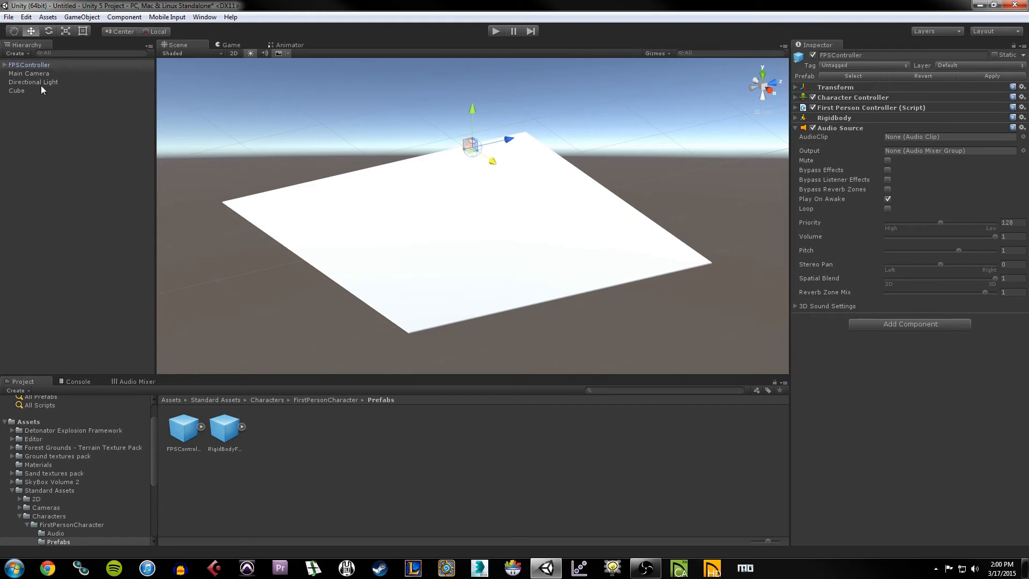
pyautogui.click(4, 65)
pyautogui.click(41, 146)
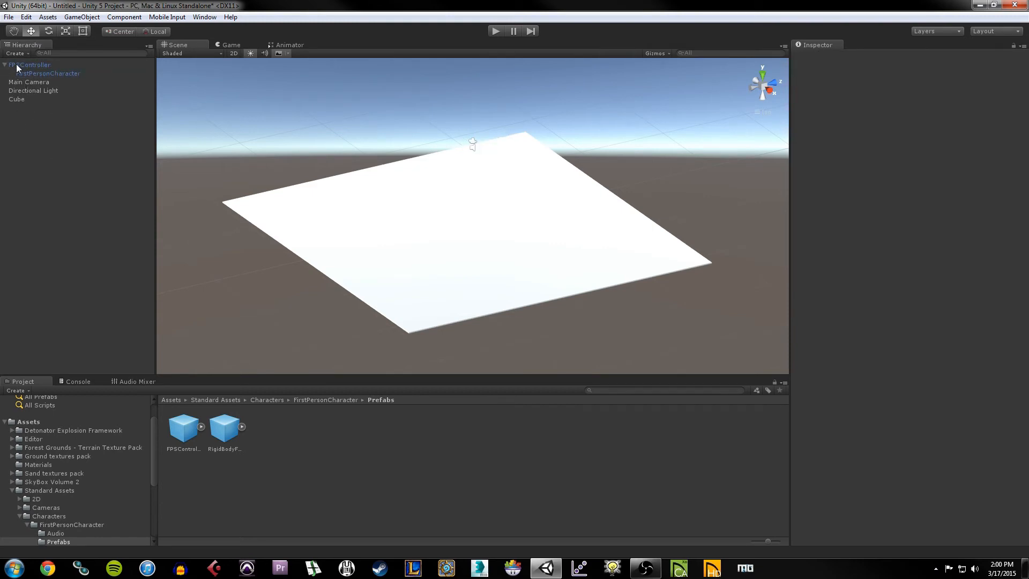
# Step: Select and deselect FPSController, toggling its child list closed and open several times
pyautogui.click(17, 66)
pyautogui.click(67, 146)
pyautogui.click(74, 65)
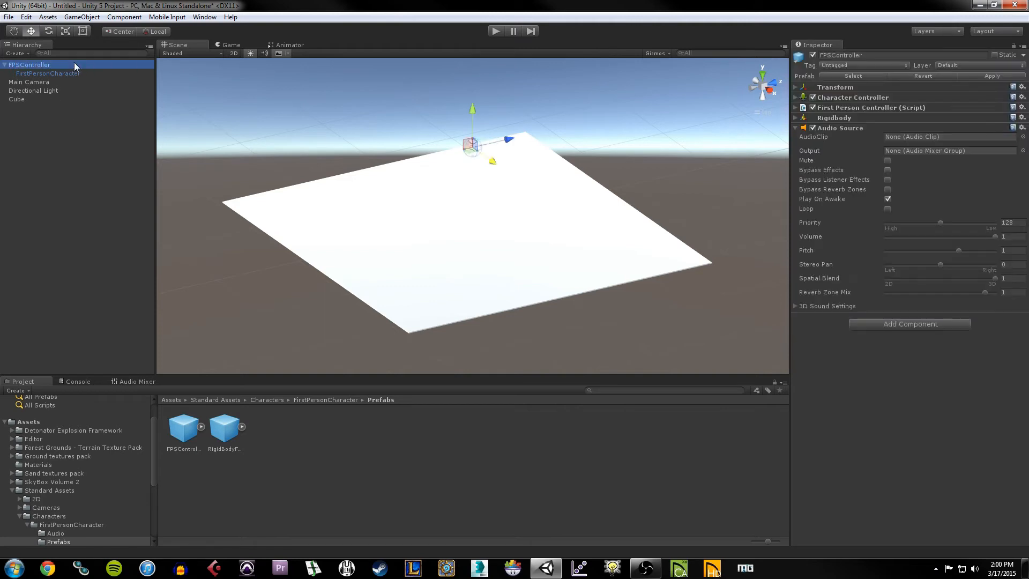
pyautogui.click(46, 144)
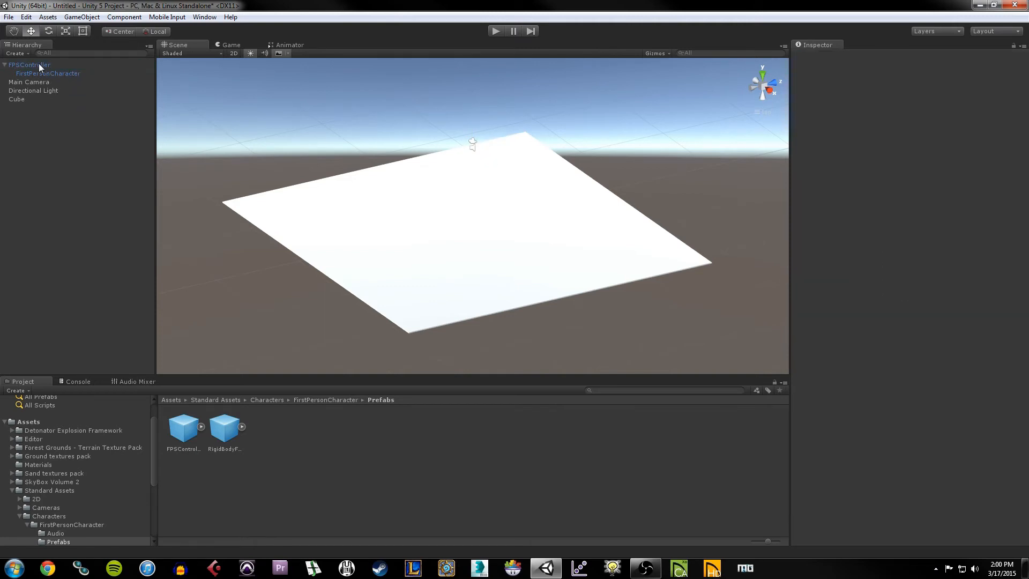
pyautogui.click(5, 65)
pyautogui.click(6, 64)
pyautogui.click(31, 65)
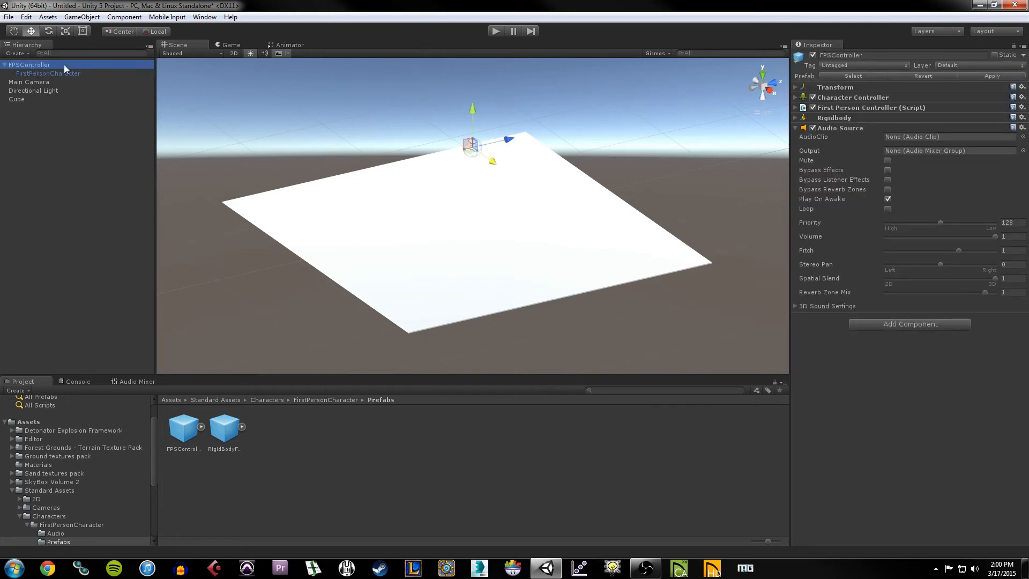
pyautogui.click(5, 65)
pyautogui.click(5, 65)
pyautogui.click(5, 65)
pyautogui.click(5, 65)
# Step: Compare FirstPersonCharacter's Camera components with FPSController's, ending with FPSController selected
pyautogui.click(56, 75)
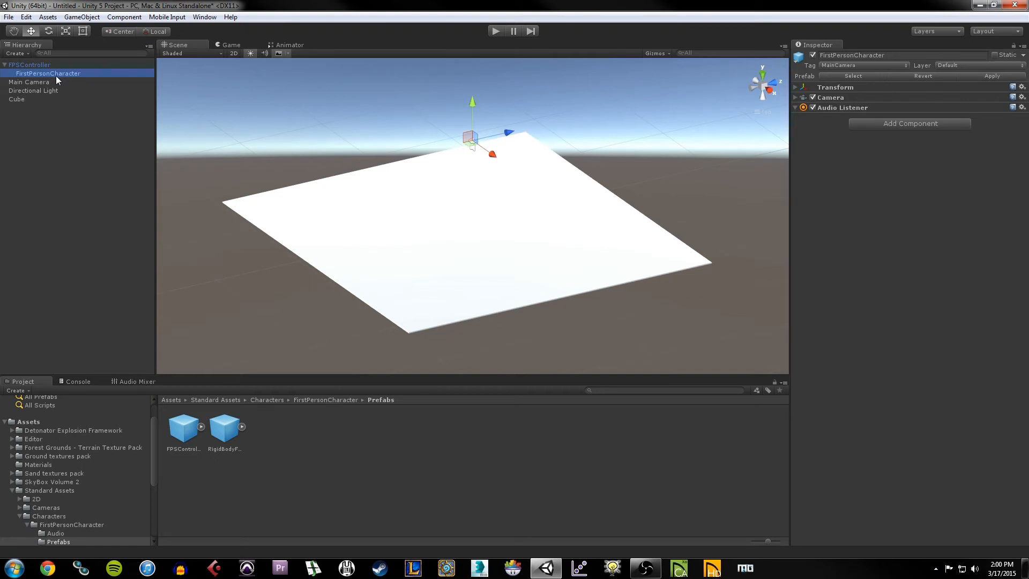
pyautogui.click(39, 66)
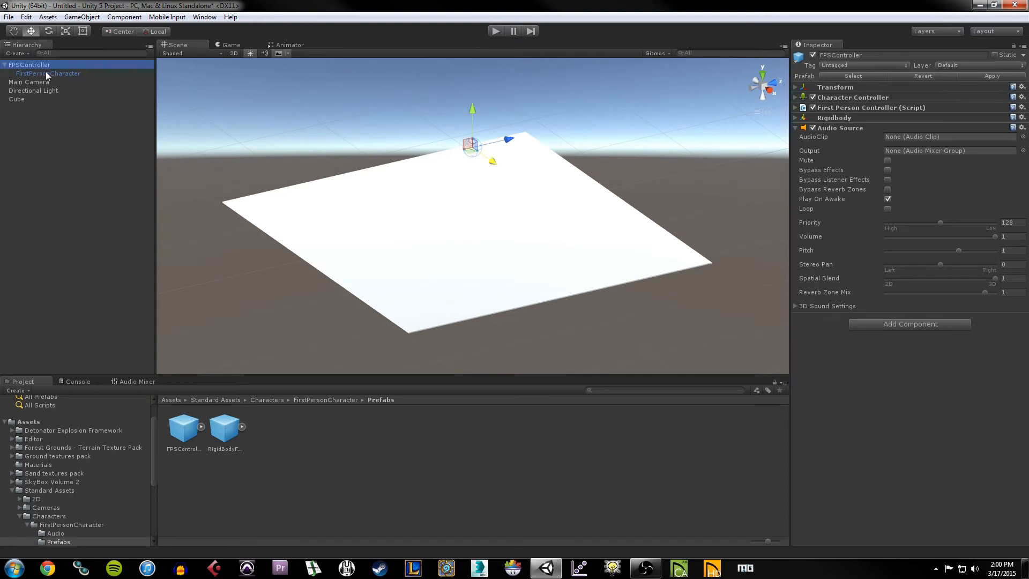
pyautogui.click(46, 73)
pyautogui.click(44, 65)
pyautogui.click(47, 65)
pyautogui.click(49, 75)
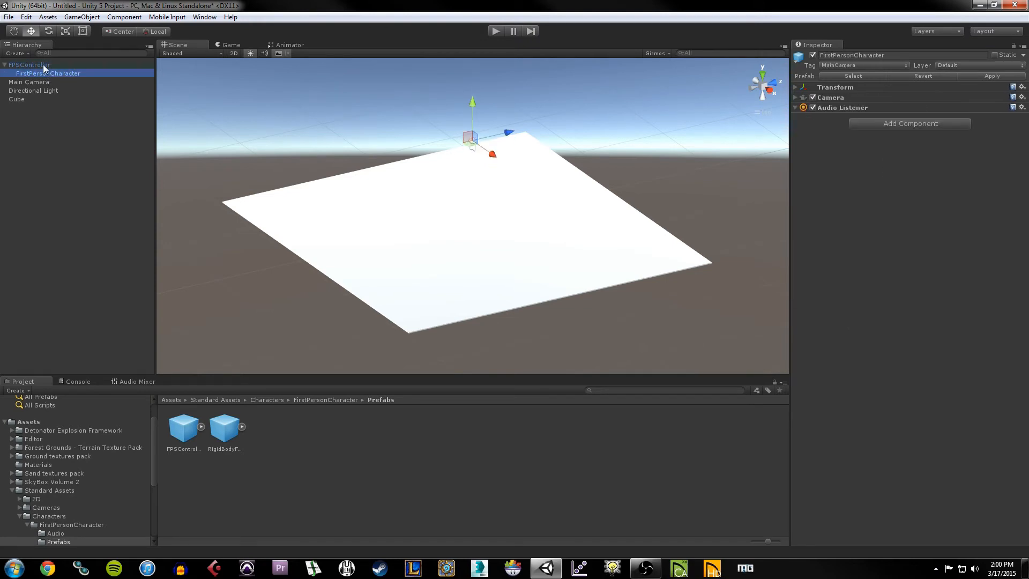
pyautogui.click(43, 65)
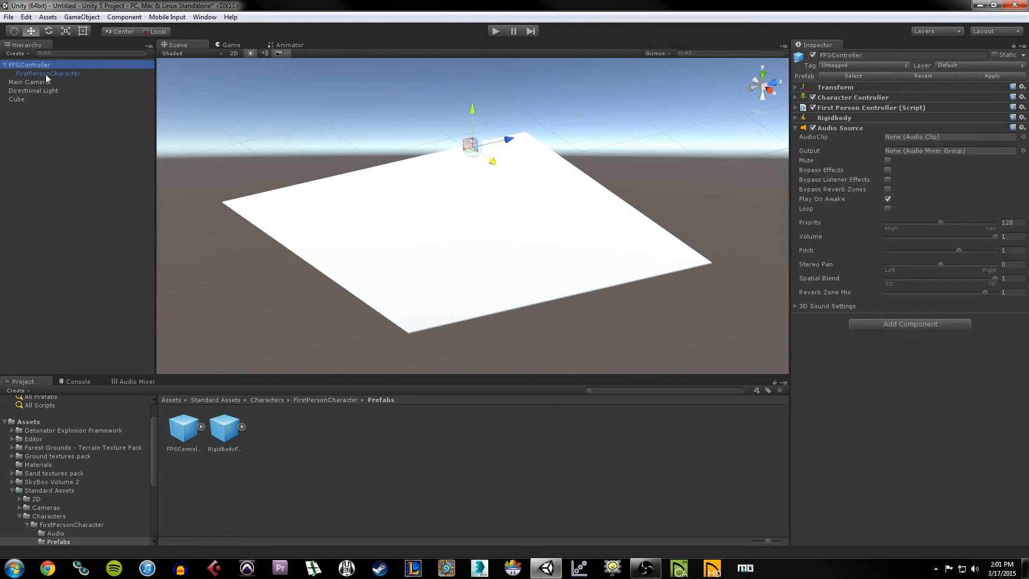
# Step: Raise the FPSController and its FirstPersonCharacter camera above the platform with the Y-axis gizmo
pyautogui.moveTo(471, 116); pyautogui.dragTo(473, 84)
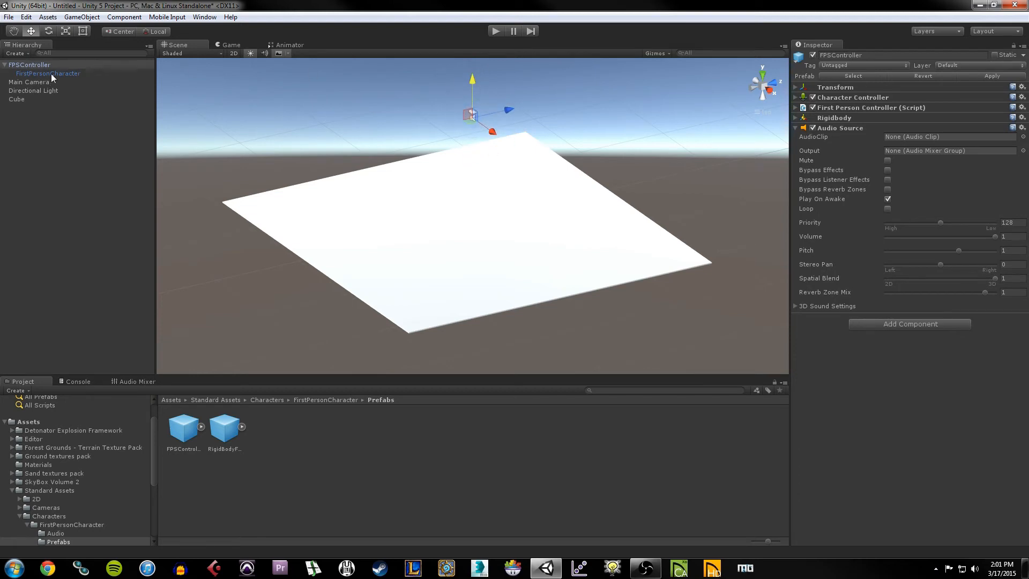
pyautogui.click(51, 75)
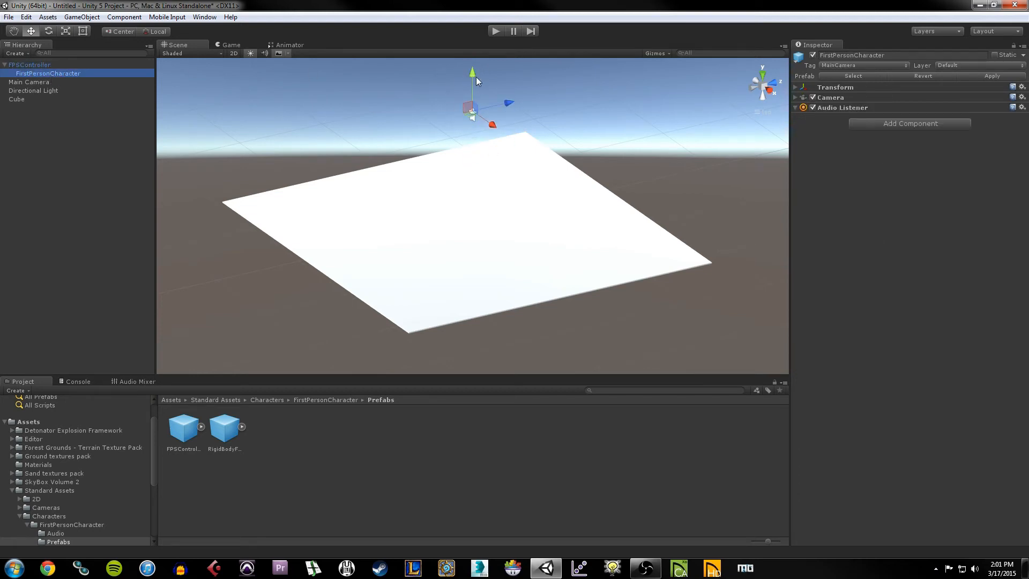
pyautogui.moveTo(476, 76); pyautogui.dragTo(494, 34)
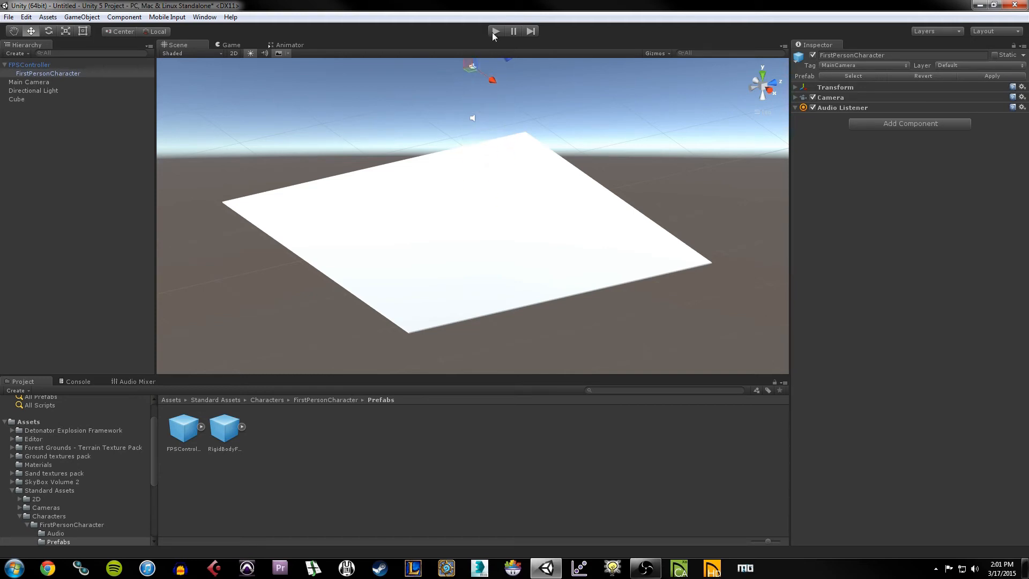
pyautogui.click(48, 65)
pyautogui.moveTo(469, 81); pyautogui.dragTo(472, 110)
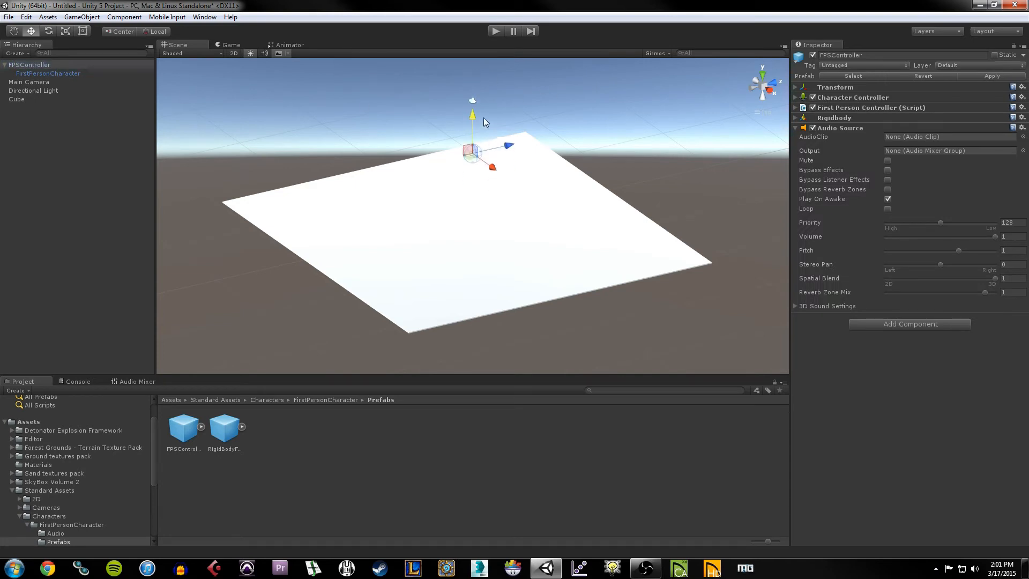
# Step: Compare FPSController, FirstPersonCharacter and Main Camera by selecting each in the Hierarchy
pyautogui.click(78, 73)
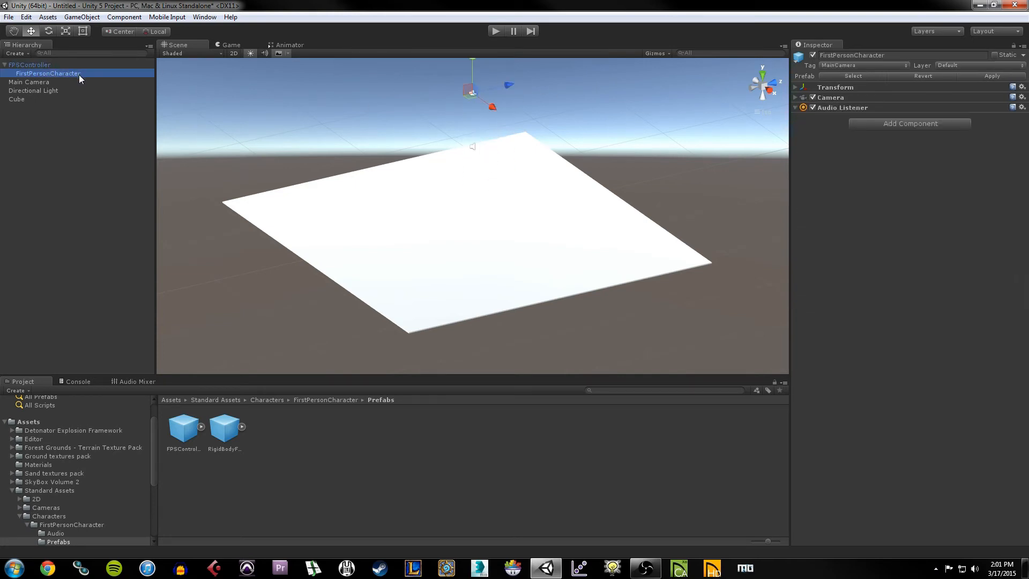
pyautogui.click(27, 65)
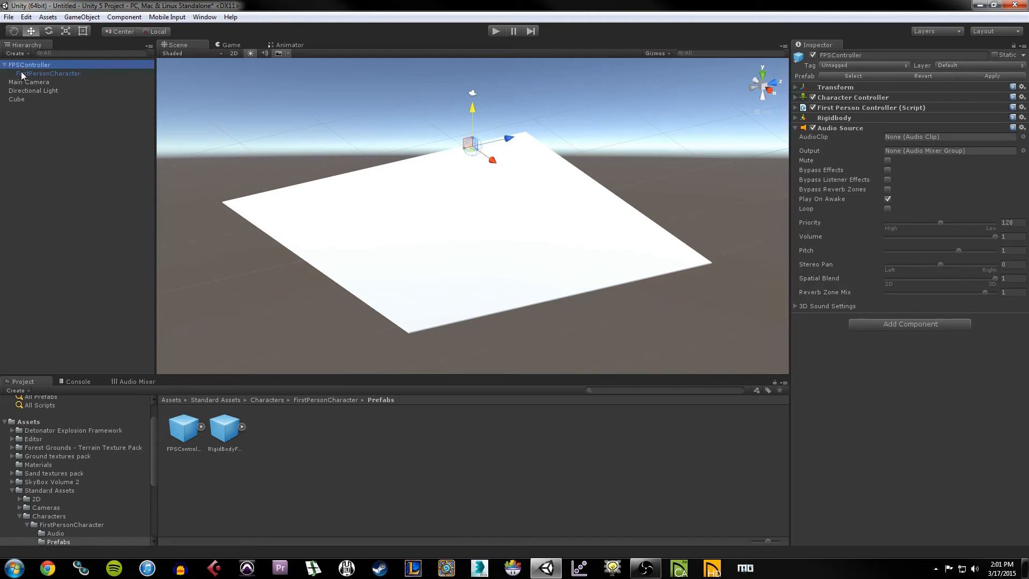
pyautogui.click(35, 73)
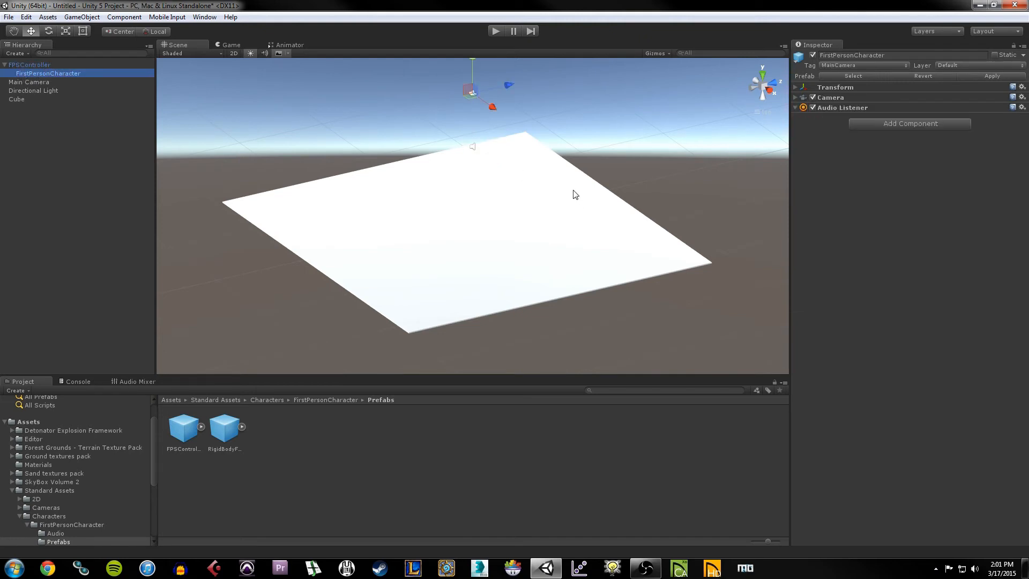
pyautogui.click(50, 65)
pyautogui.click(50, 73)
pyautogui.click(48, 65)
pyautogui.click(37, 81)
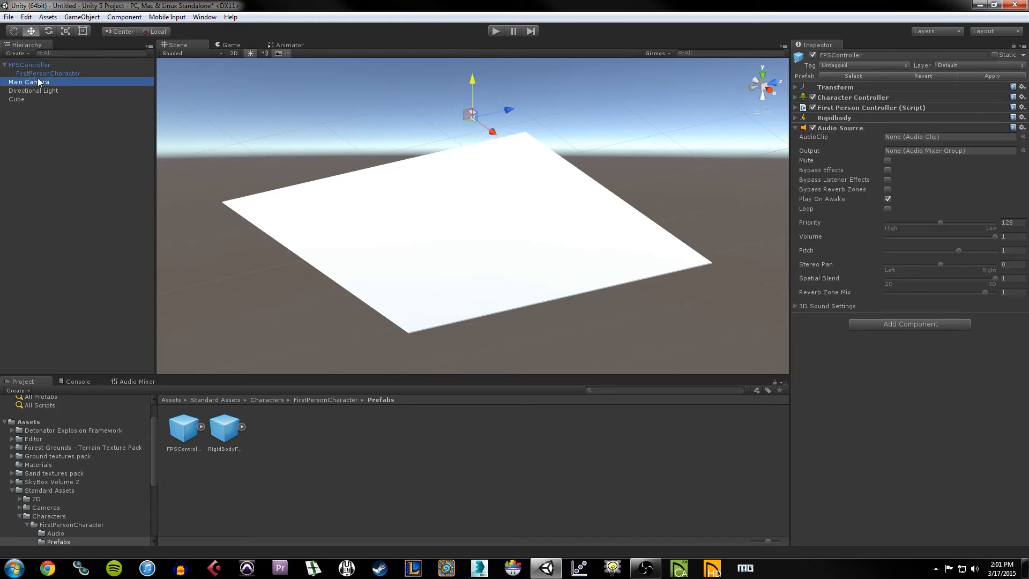
pyautogui.click(38, 73)
pyautogui.click(39, 65)
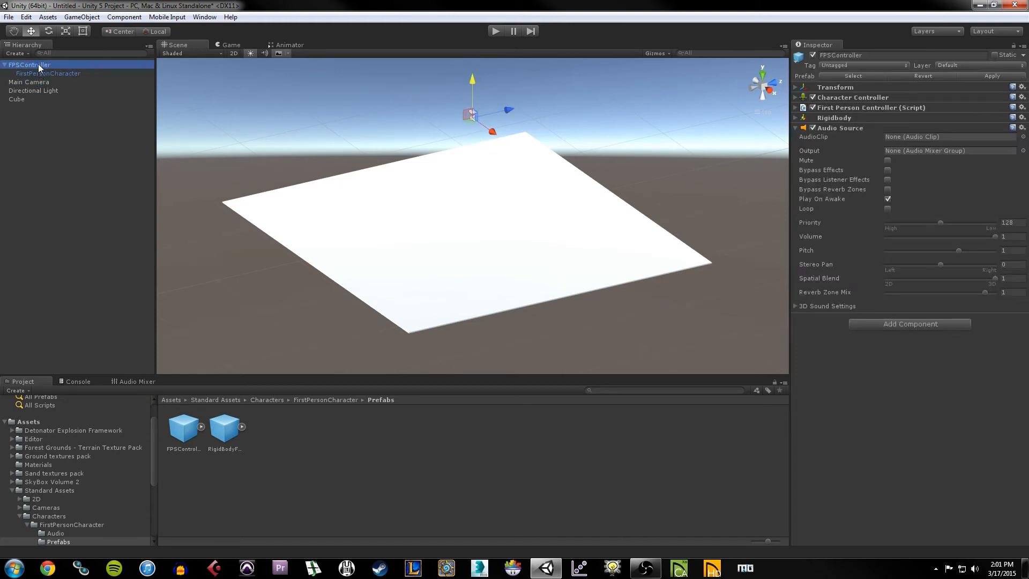
# Step: Frame the FPSController and orbit around it to check its height above the platform
pyautogui.moveTo(415, 180); pyautogui.dragTo(437, 165, button='right')
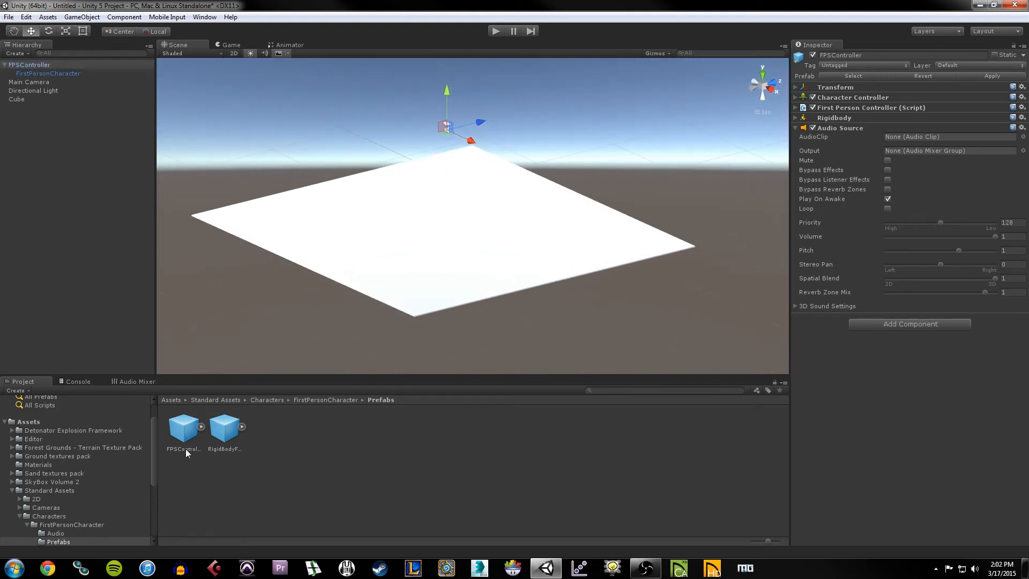
pyautogui.scroll(3, 487, 204)
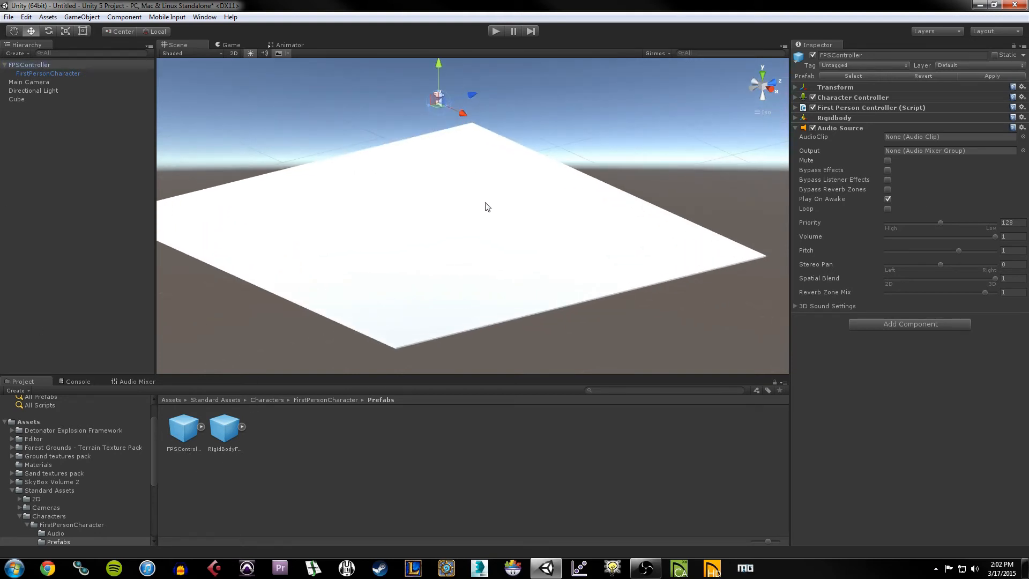
pyautogui.press('f')
pyautogui.moveTo(577, 240)
pyautogui.keyDown('alt'); pyautogui.mouseDown()
pyautogui.moveTo(593, 252)
pyautogui.moveTo(459, 280)
pyautogui.moveTo(322, 184)
pyautogui.moveTo(433, 119)
pyautogui.moveTo(608, 154)
pyautogui.moveTo(613, 200)
pyautogui.moveTo(578, 249)
pyautogui.mouseUp(); pyautogui.keyUp('alt')
pyautogui.keyDown('alt'); pyautogui.moveTo(517, 246); pyautogui.dragTo(558, 230); pyautogui.keyUp('alt')
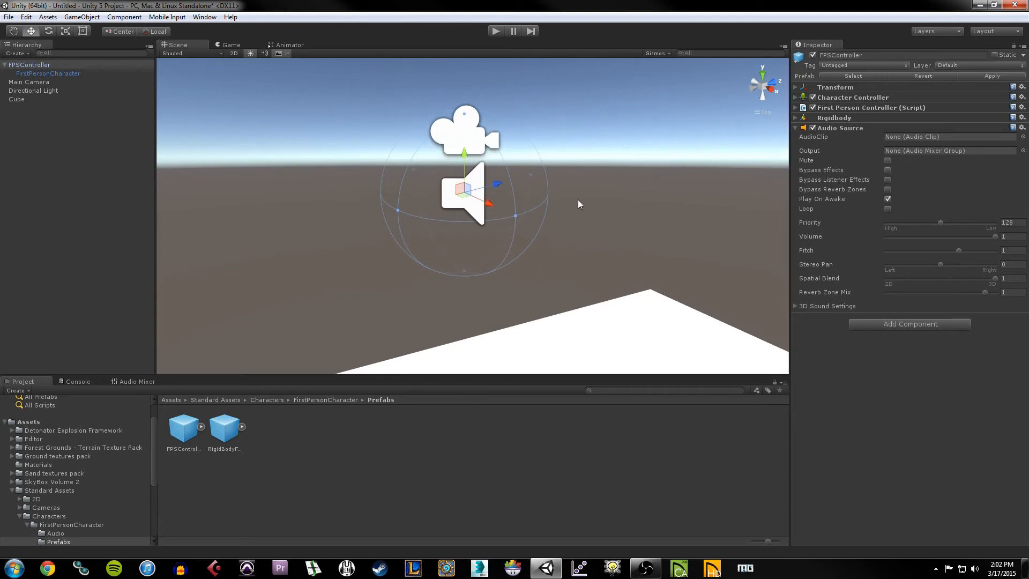
pyautogui.click(44, 74)
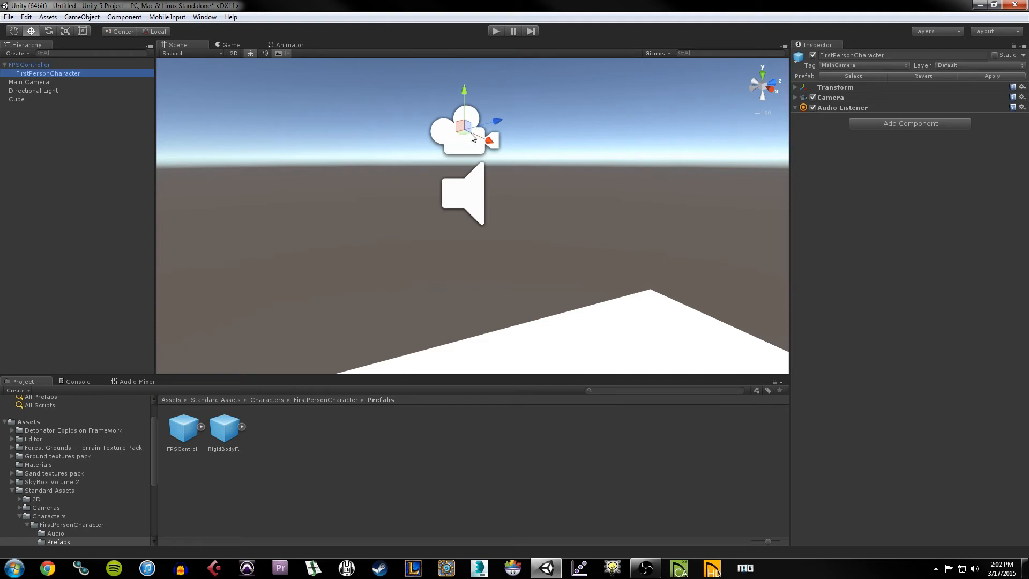
pyautogui.click(39, 65)
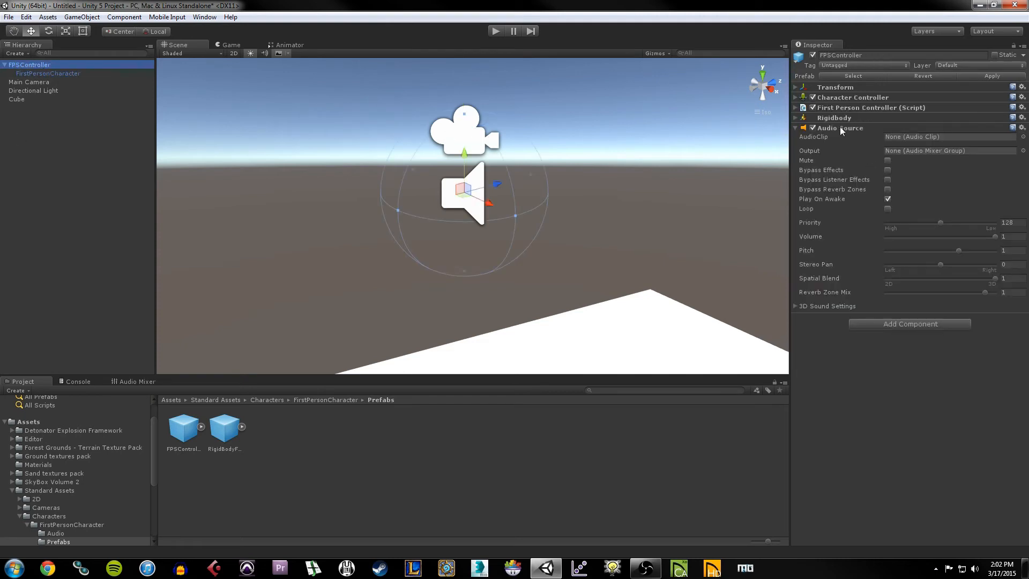
# Step: Expand the First Person Controller script and check Walk Speed 5, Run Speed 10, Jump Speed 10
pyautogui.click(854, 109)
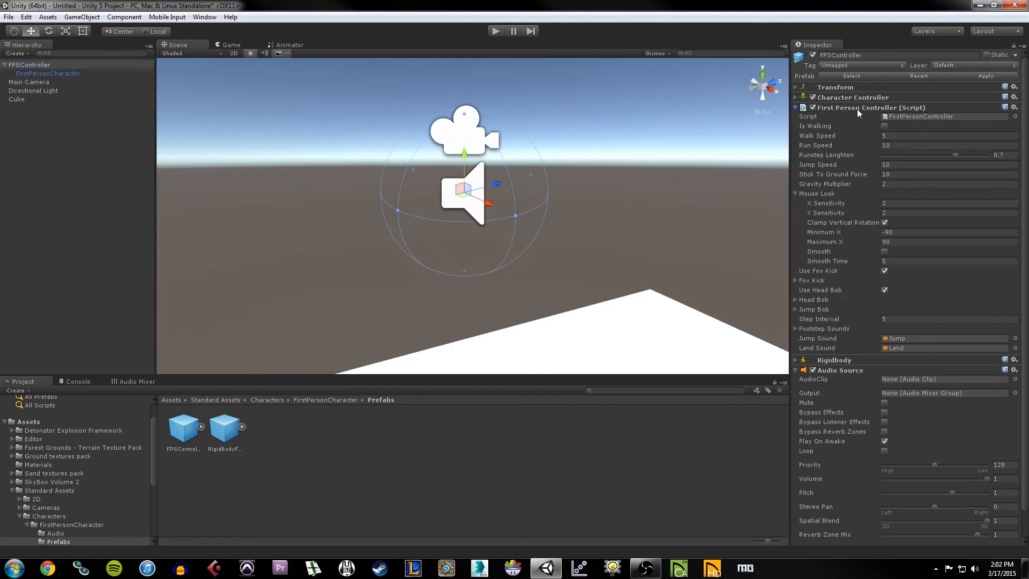
pyautogui.click(908, 146)
pyautogui.click(911, 165)
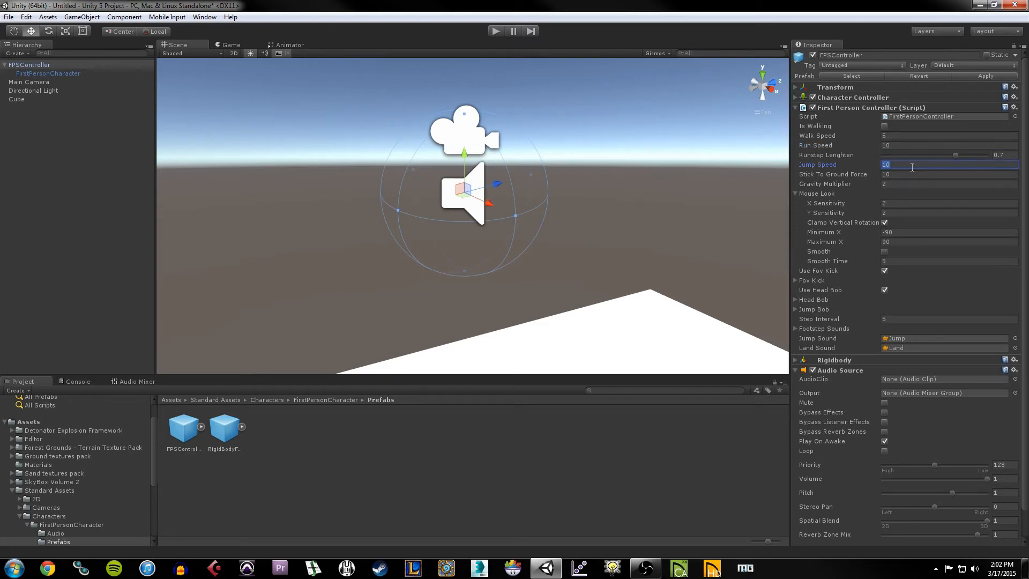
pyautogui.click(915, 137)
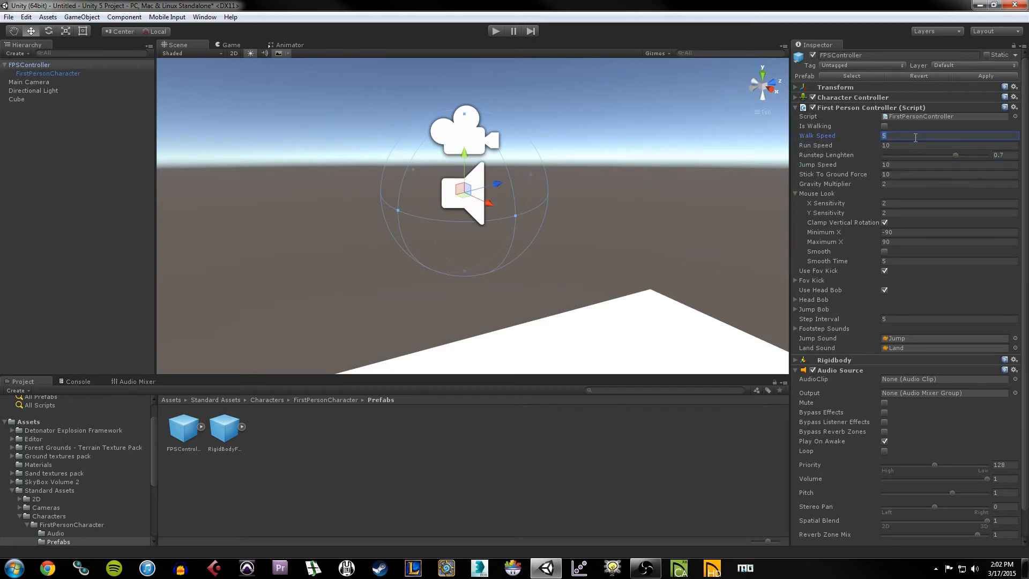
# Step: Play-test by walking forward, strafing right and jumping on the platform, then stop playing
pyautogui.click(497, 32)
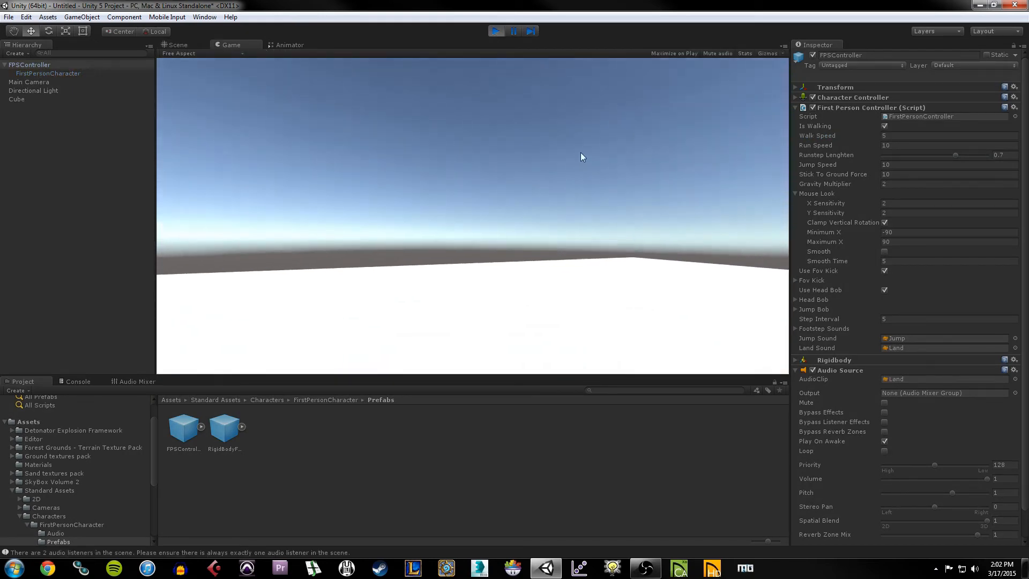
pyautogui.press('w')
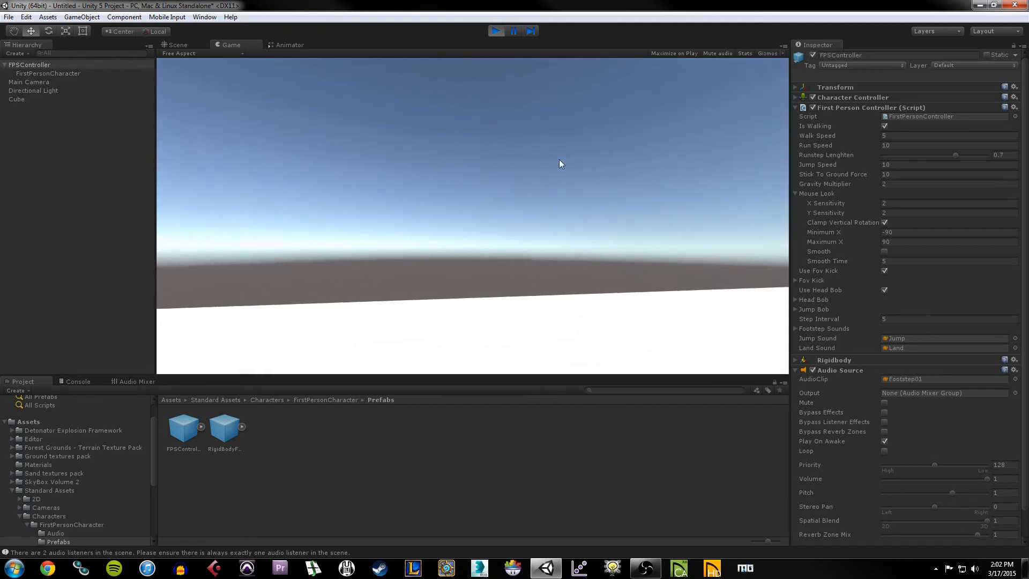
pyautogui.press('w')
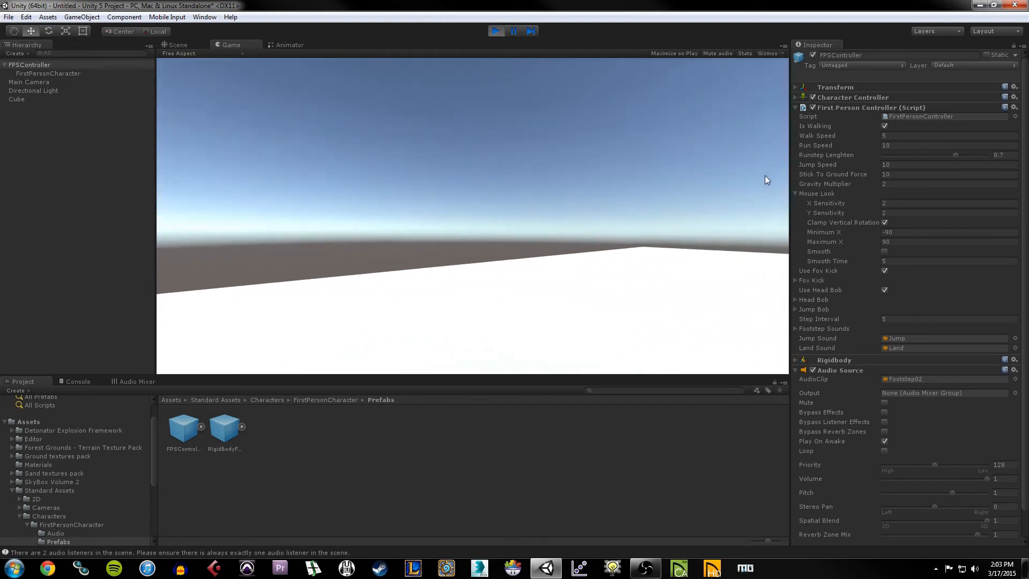
pyautogui.press('w')
pyautogui.press('d')
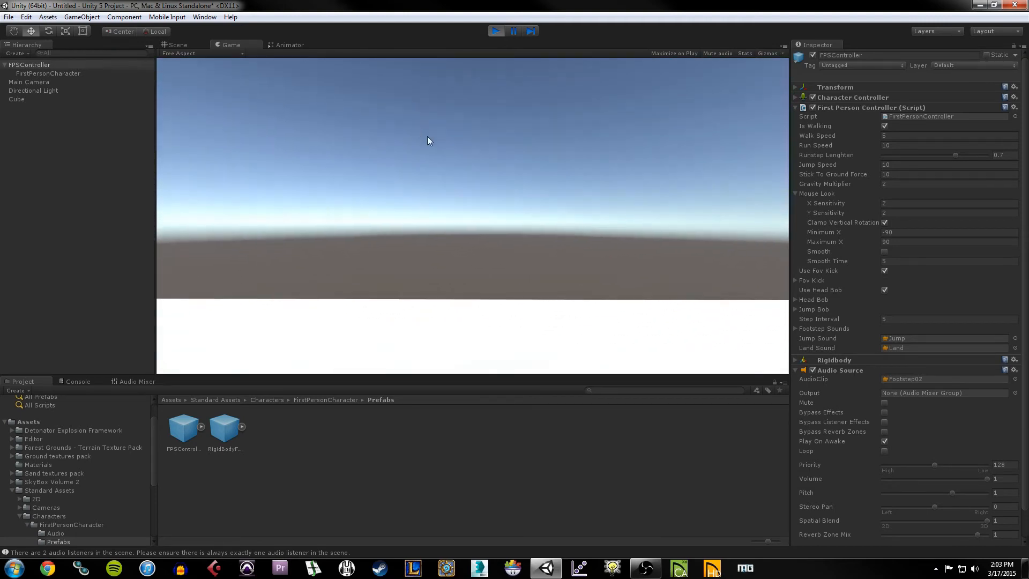
pyautogui.press('space')
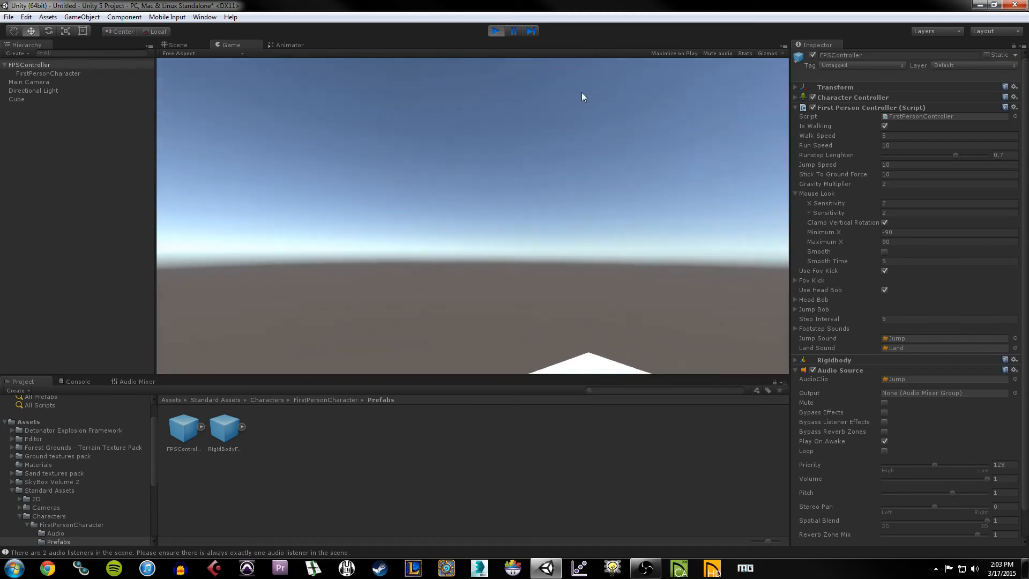
pyautogui.click(495, 31)
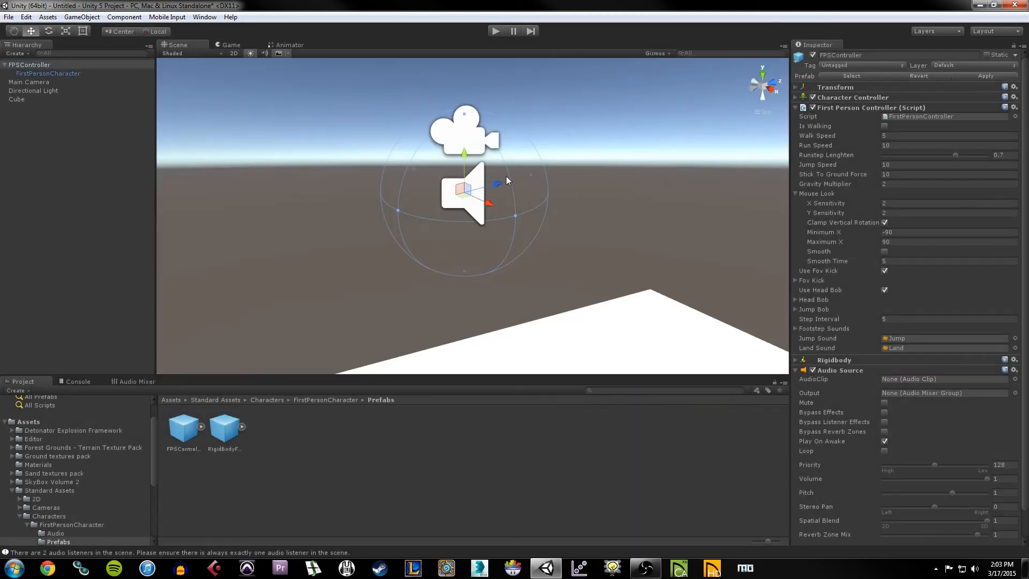
# Step: Set Mouse Look X Sensitivity and Y Sensitivity both to 10
pyautogui.click(907, 135)
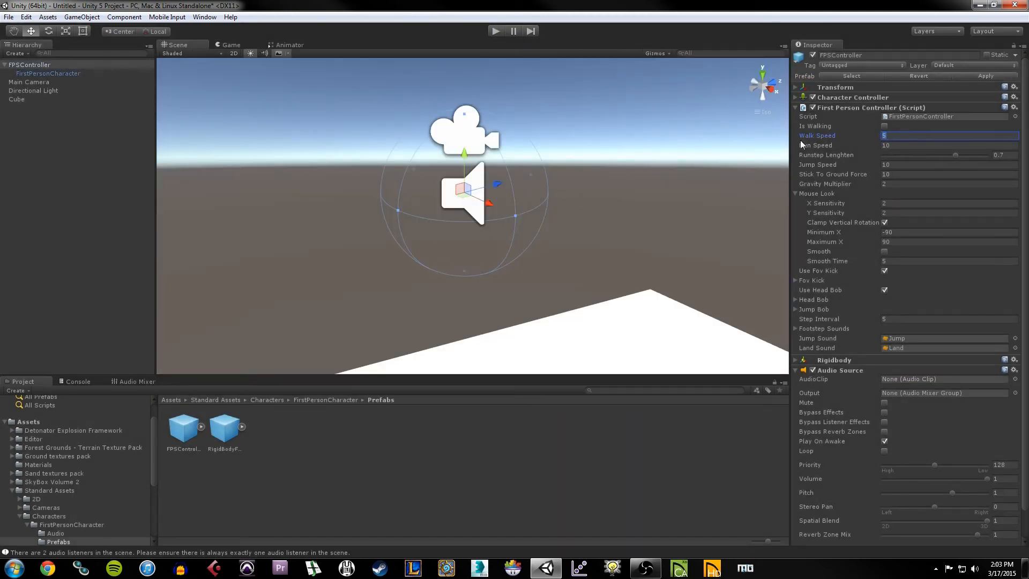
pyautogui.click(902, 203)
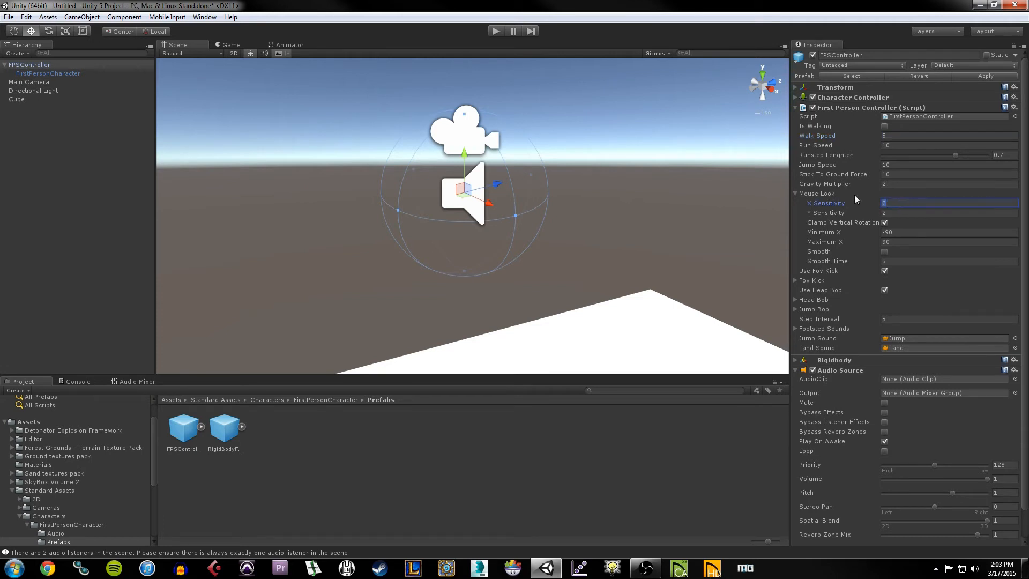
pyautogui.click(905, 204)
pyautogui.click(836, 204)
pyautogui.write('10')
pyautogui.press('Tab')
pyautogui.write('10')
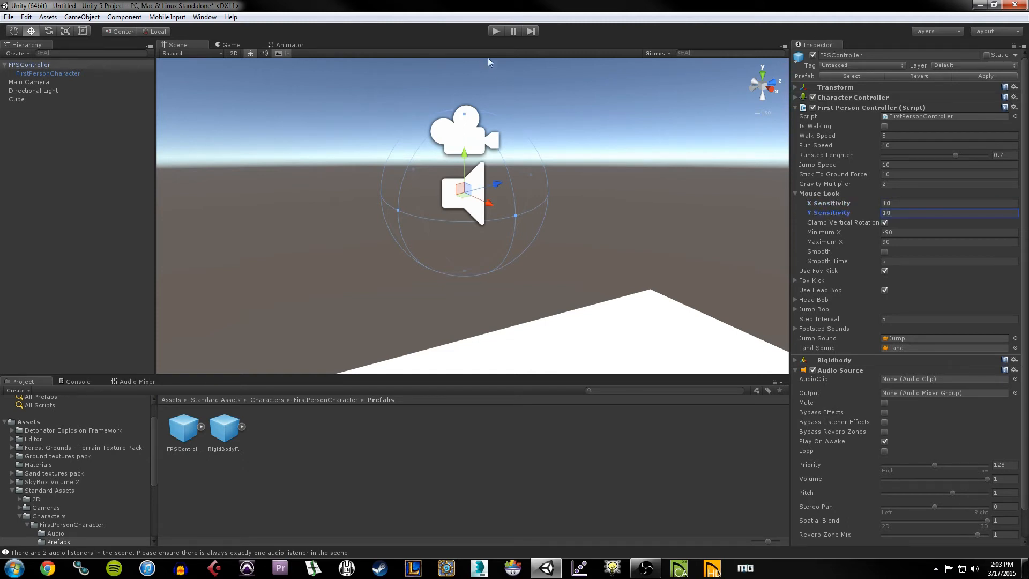
# Step: Play-test the faster mouse look while walking, then stop play mode
pyautogui.click(494, 32)
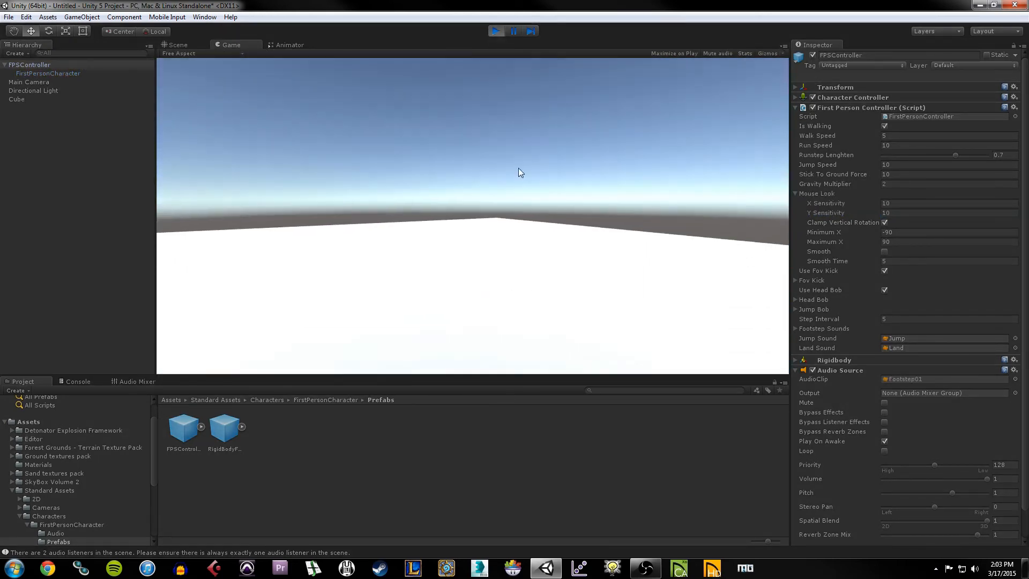
pyautogui.press('w')
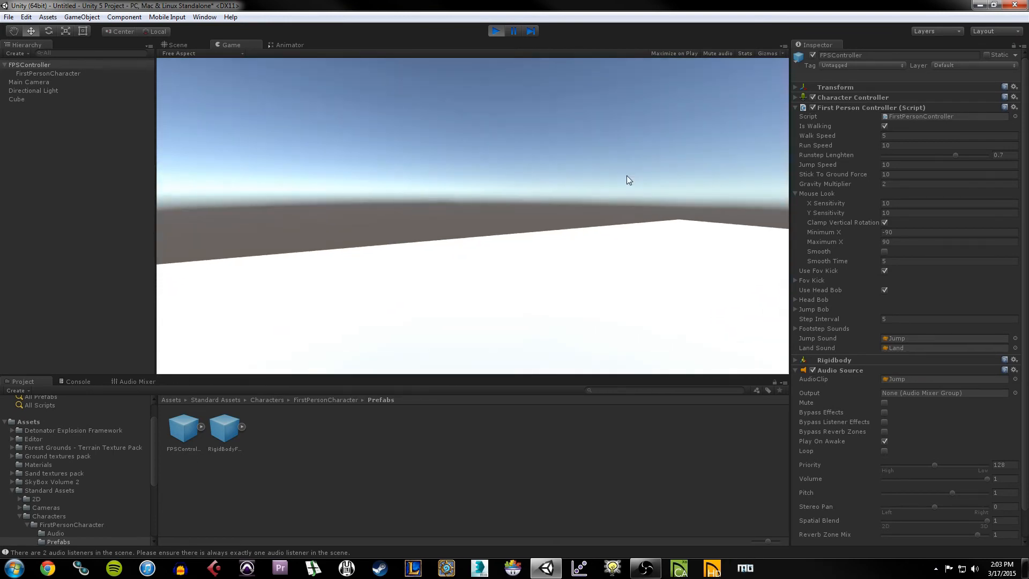
pyautogui.click(496, 31)
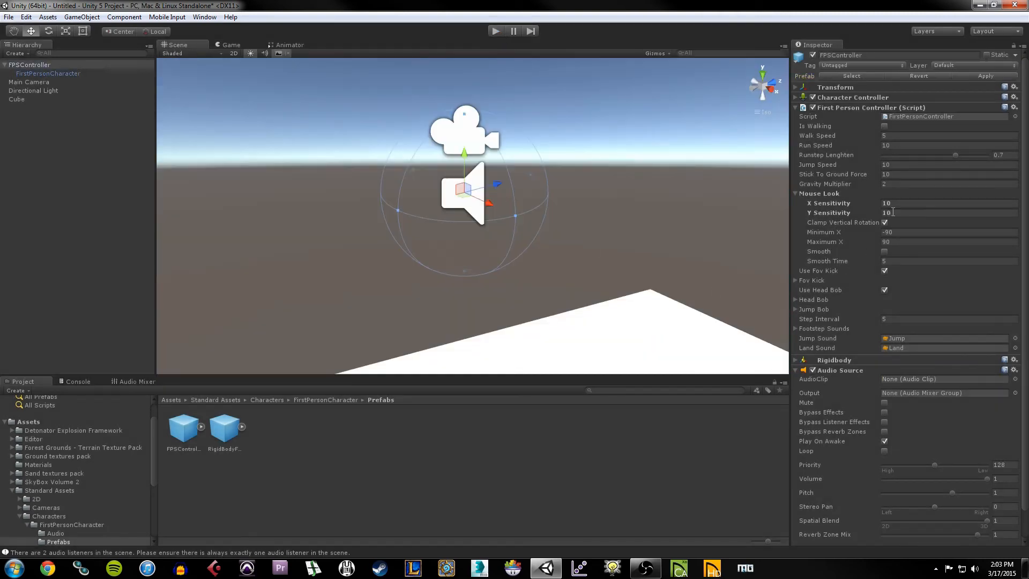
# Step: Change Y Sensitivity to -10, correcting the mistyped -12
pyautogui.click(914, 204)
pyautogui.click(925, 214)
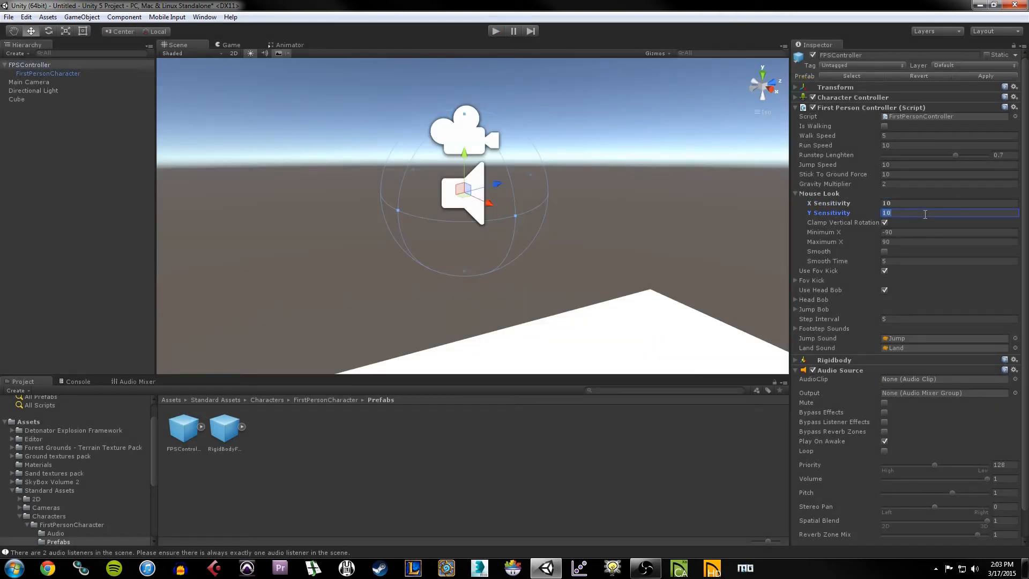
pyautogui.click(925, 214)
pyautogui.doubleClick(916, 214)
pyautogui.click(905, 213)
pyautogui.doubleClick(888, 213)
pyautogui.write('-12')
pyautogui.press('BackSpace')
pyautogui.write('0')
# Step: Play-test the inverted vertical look while walking, then stop play mode
pyautogui.click(496, 31)
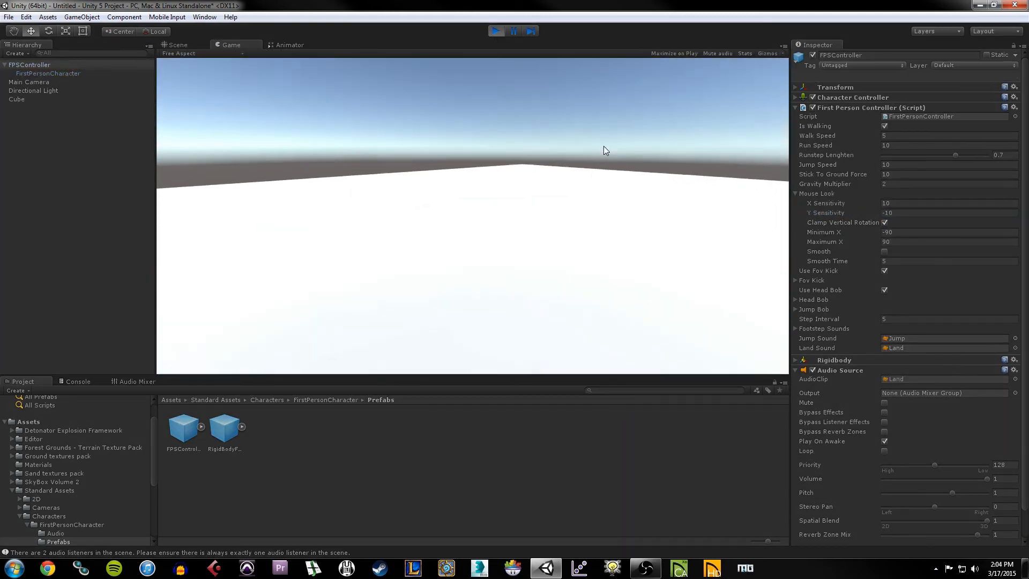
pyautogui.press('w')
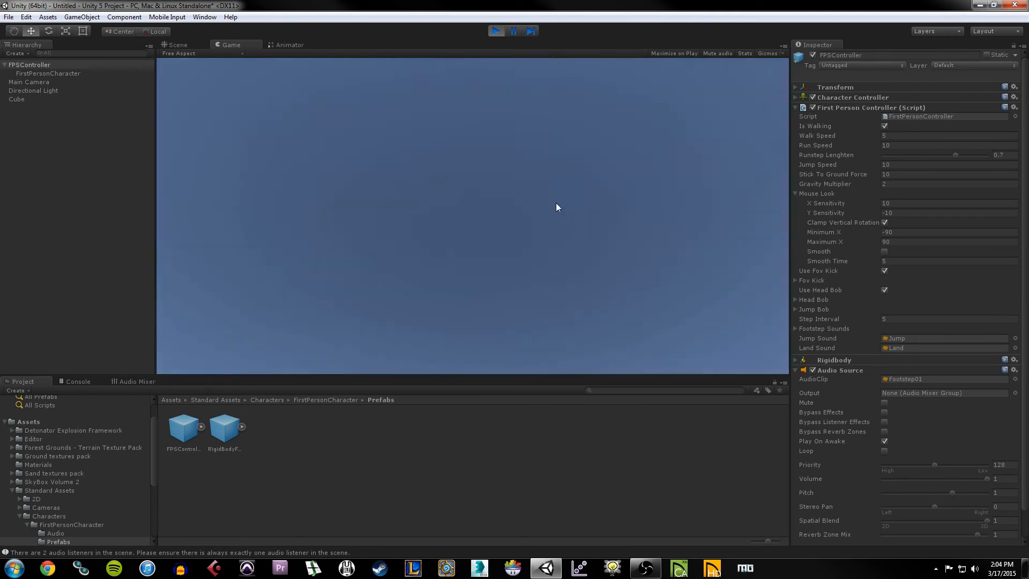
pyautogui.press('w')
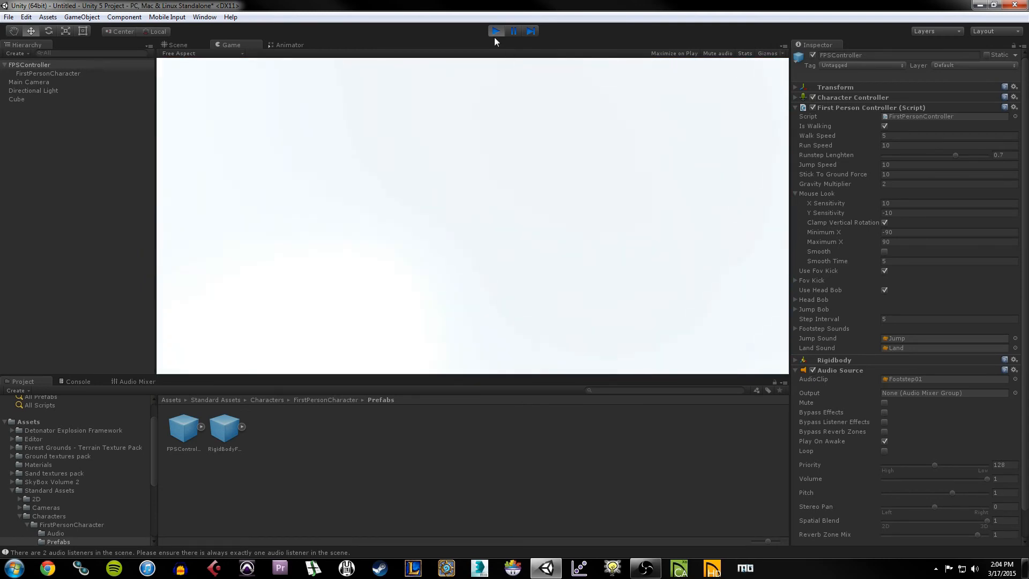
pyautogui.click(496, 31)
pyautogui.click(905, 214)
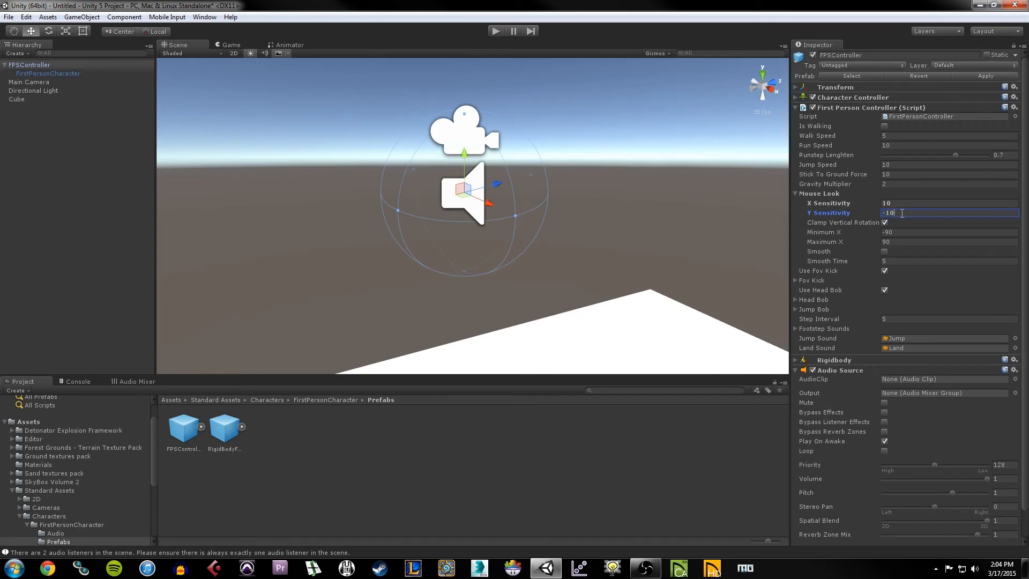
# Step: Restore Y Sensitivity to 10 and review Walk Speed, Jump Speed and Gravity Multiplier
pyautogui.moveTo(902, 213); pyautogui.dragTo(884, 213)
pyautogui.click(907, 141)
pyautogui.moveTo(906, 137); pyautogui.dragTo(781, 136)
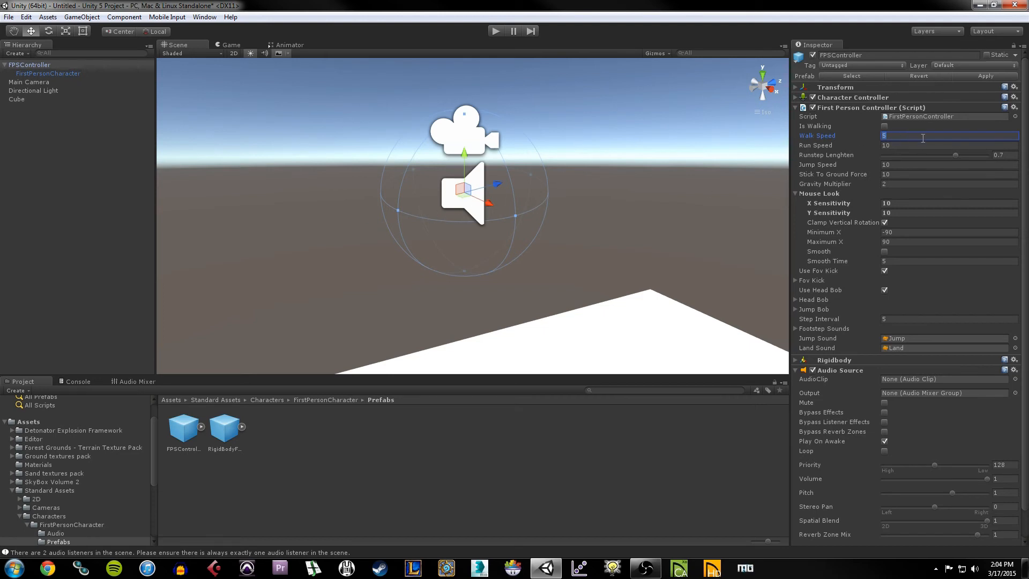
pyautogui.click(906, 165)
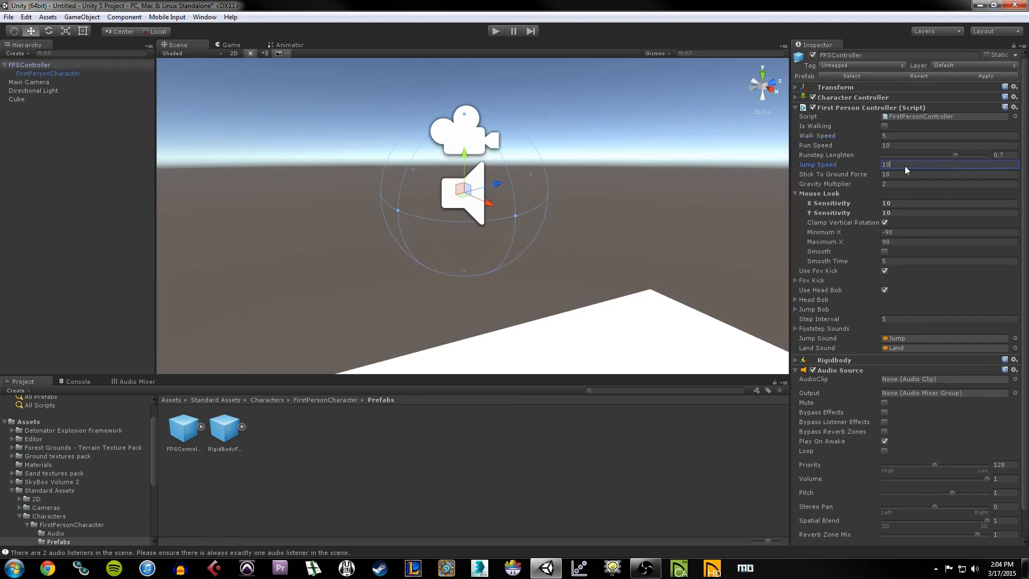
pyautogui.click(911, 184)
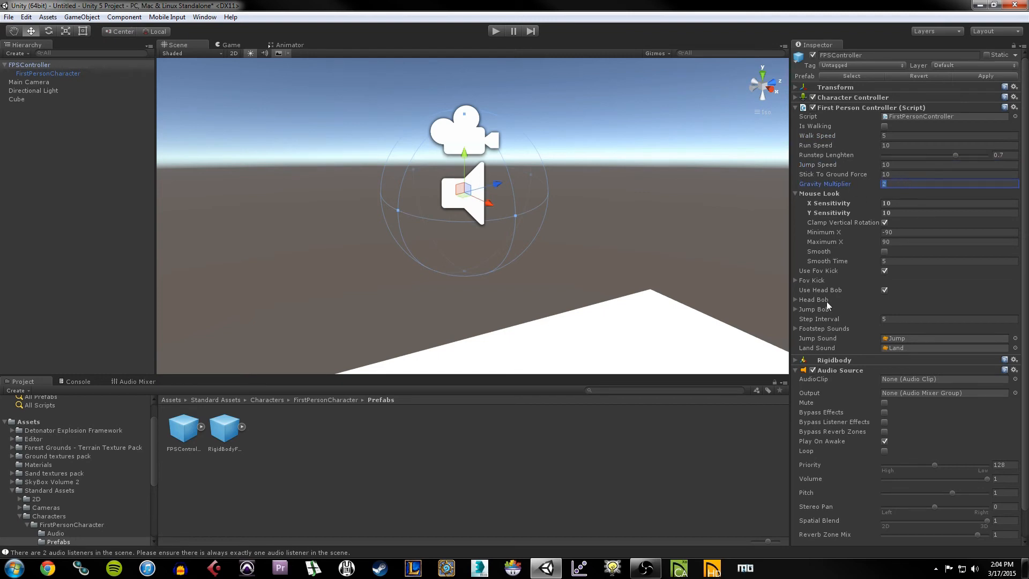
# Step: Peek at the Head Bob settings, then collapse the First Person Controller component
pyautogui.click(796, 299)
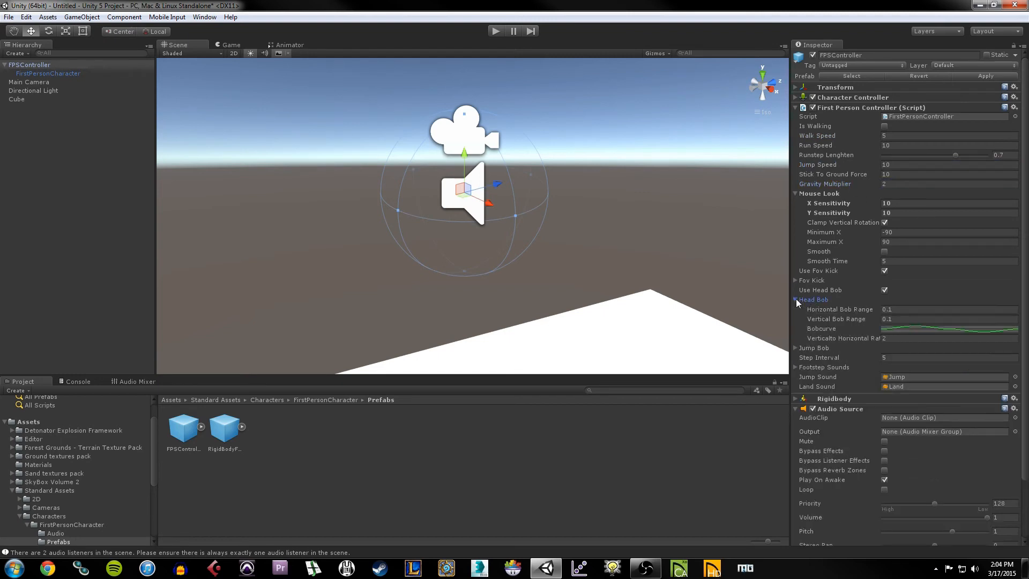
pyautogui.click(797, 300)
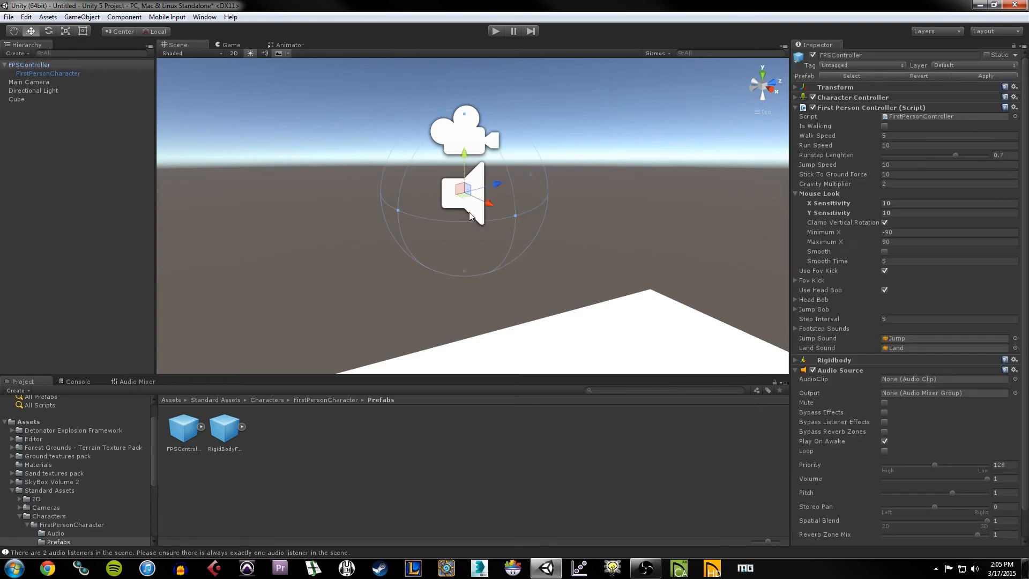
pyautogui.click(796, 108)
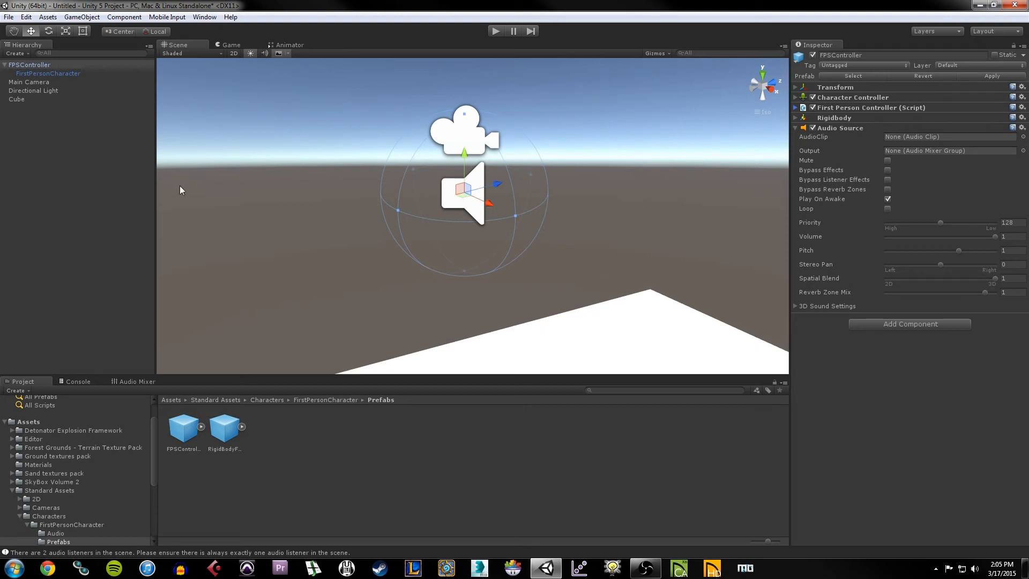
# Step: Inspect the FirstPersonCharacter and Main Camera objects and pan to show the whole platform
pyautogui.click(44, 76)
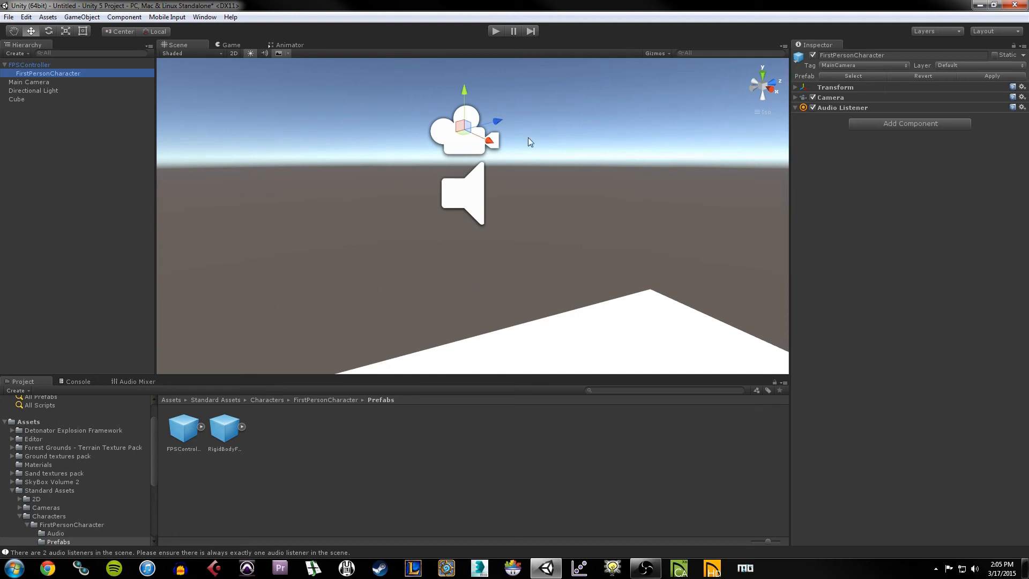
pyautogui.click(40, 83)
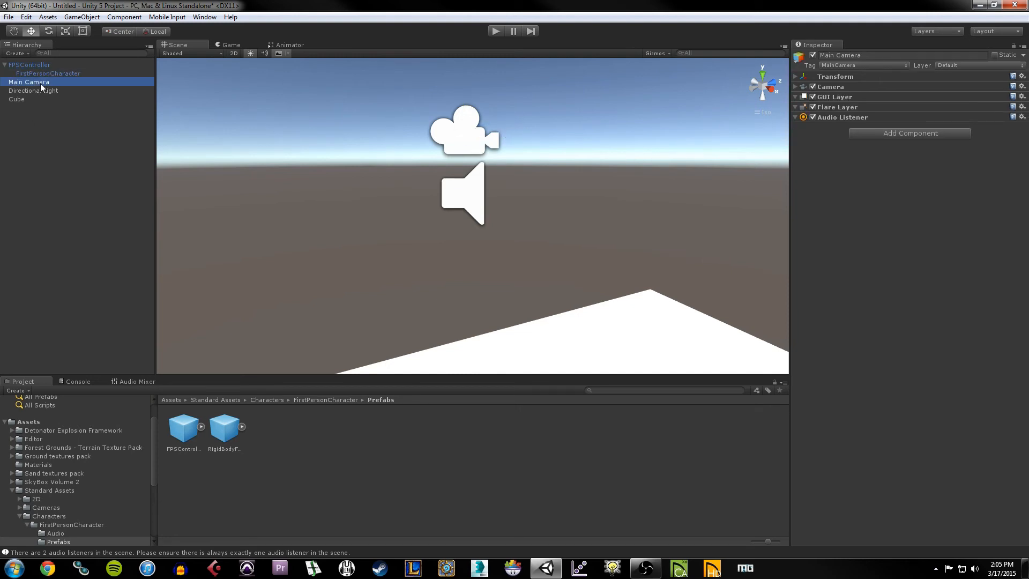
pyautogui.scroll(-8, 434, 271)
pyautogui.middleClick(433, 272)
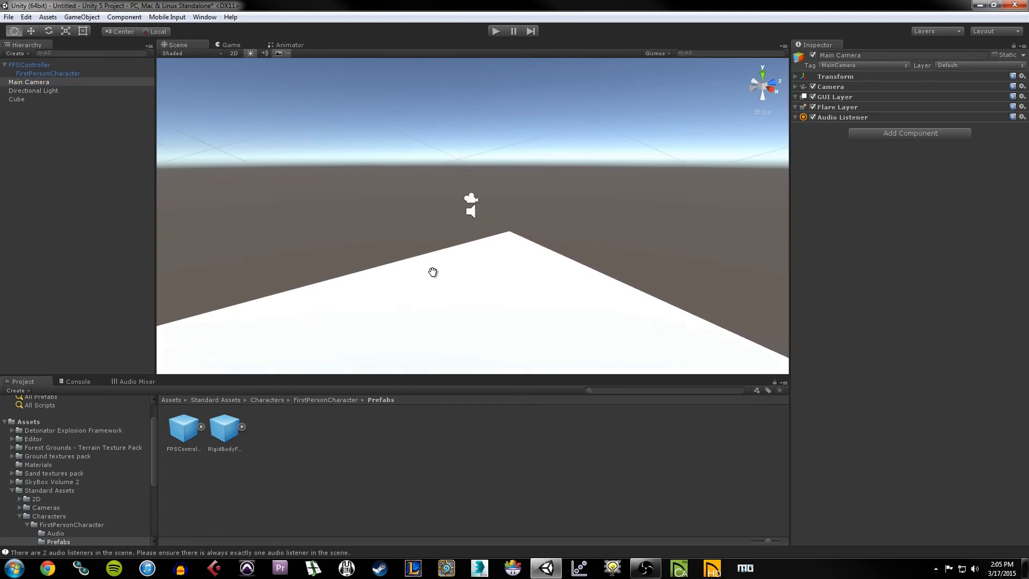
pyautogui.moveTo(439, 246); pyautogui.dragTo(463, 163, button='middle')
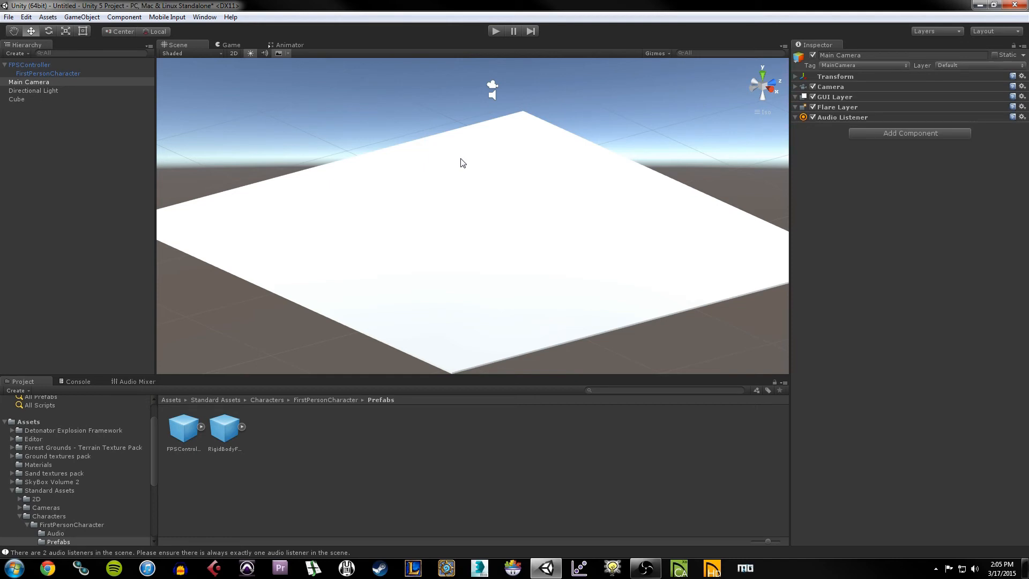
# Step: Delete the Main Camera and enter play mode to test the FPSController alone
pyautogui.click(30, 82)
pyautogui.click(28, 91)
pyautogui.click(30, 83)
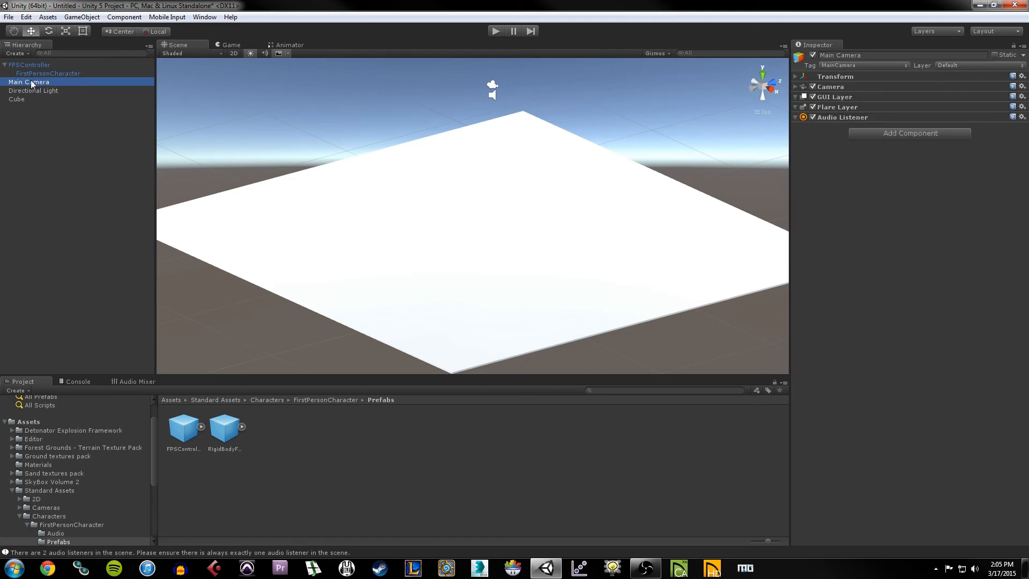
pyautogui.press('Delete')
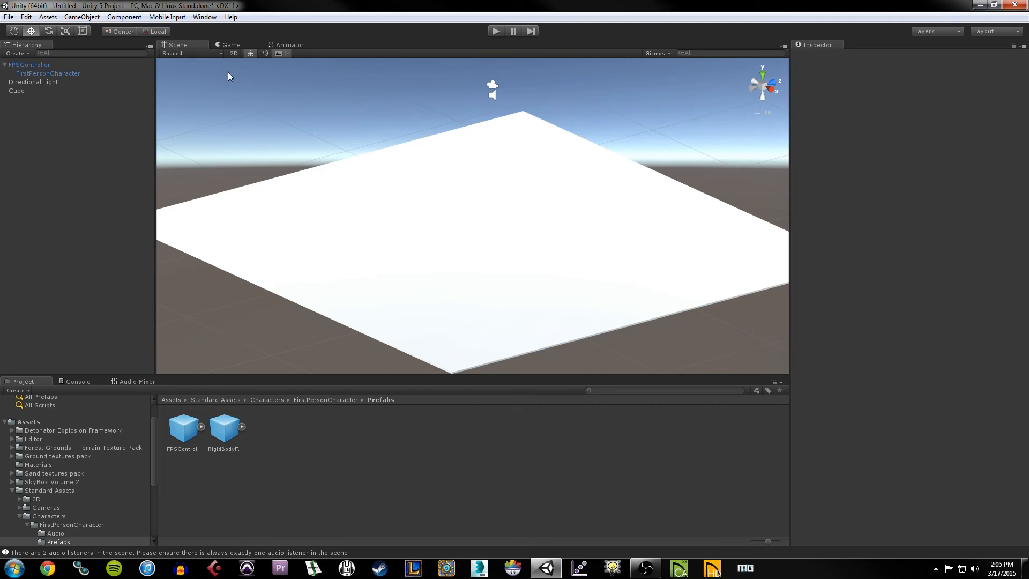
pyautogui.click(492, 32)
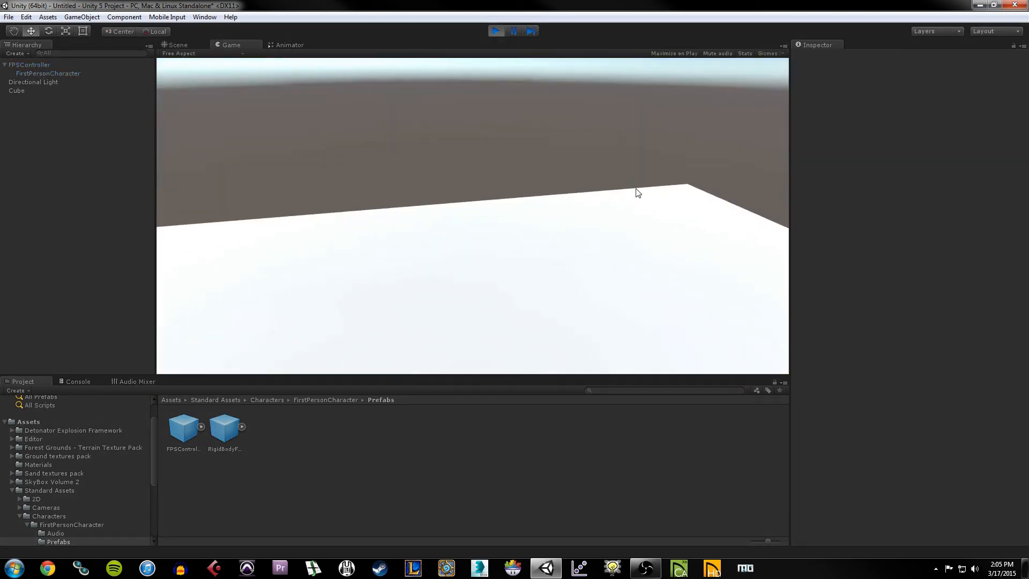
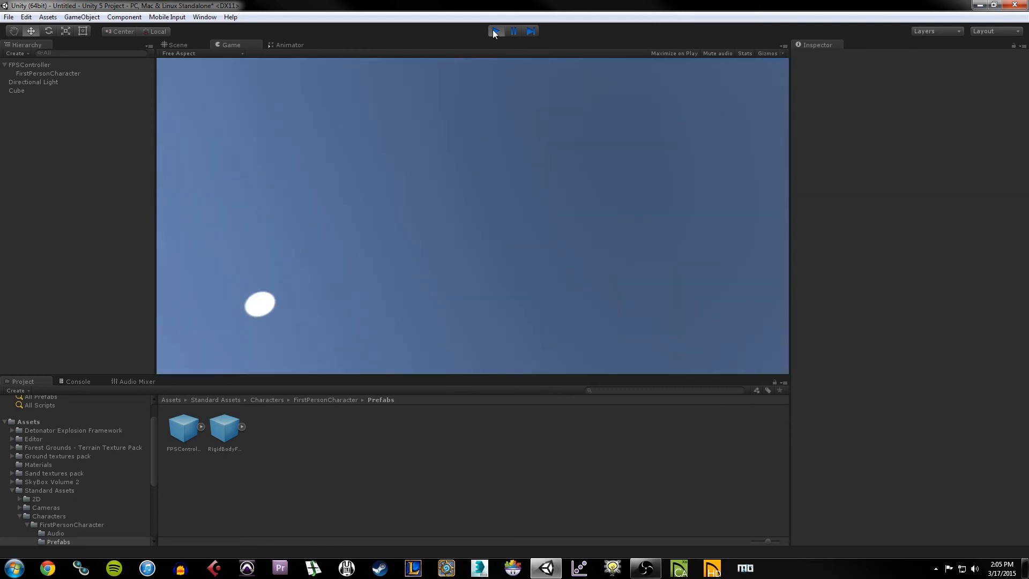
# Step: Stop the play test and select the FirstPersonCharacter object in the Hierarchy
pyautogui.click(494, 31)
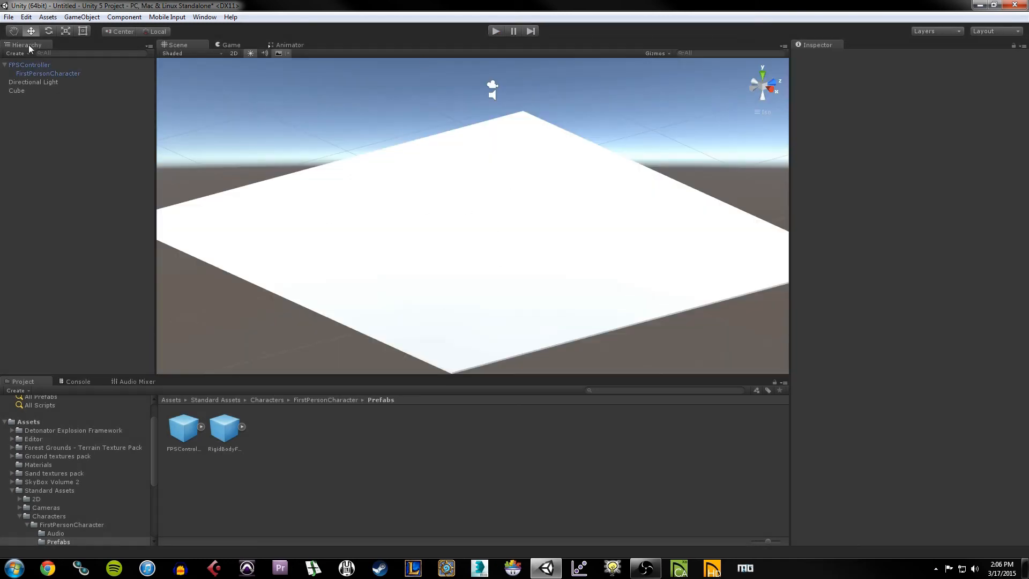
pyautogui.click(43, 73)
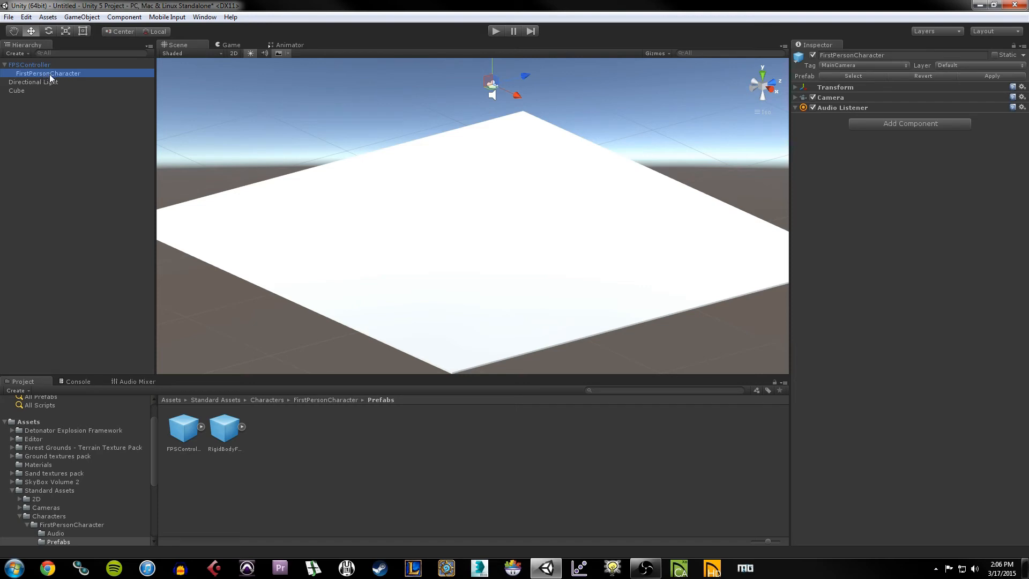
# Step: Select the FPSController and briefly expand its First Person Controller settings
pyautogui.click(44, 114)
pyautogui.click(50, 73)
pyautogui.click(29, 65)
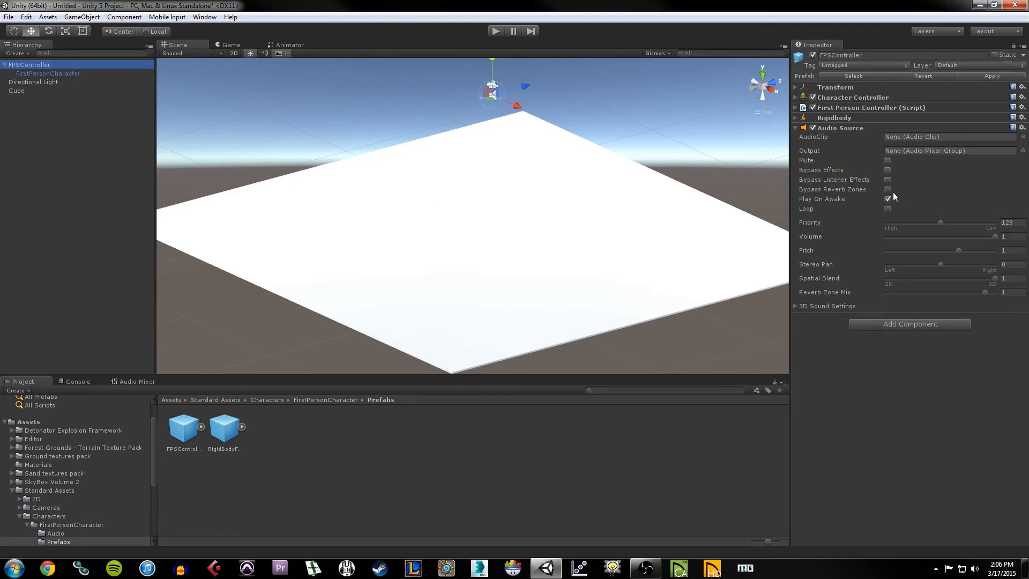
pyautogui.click(795, 108)
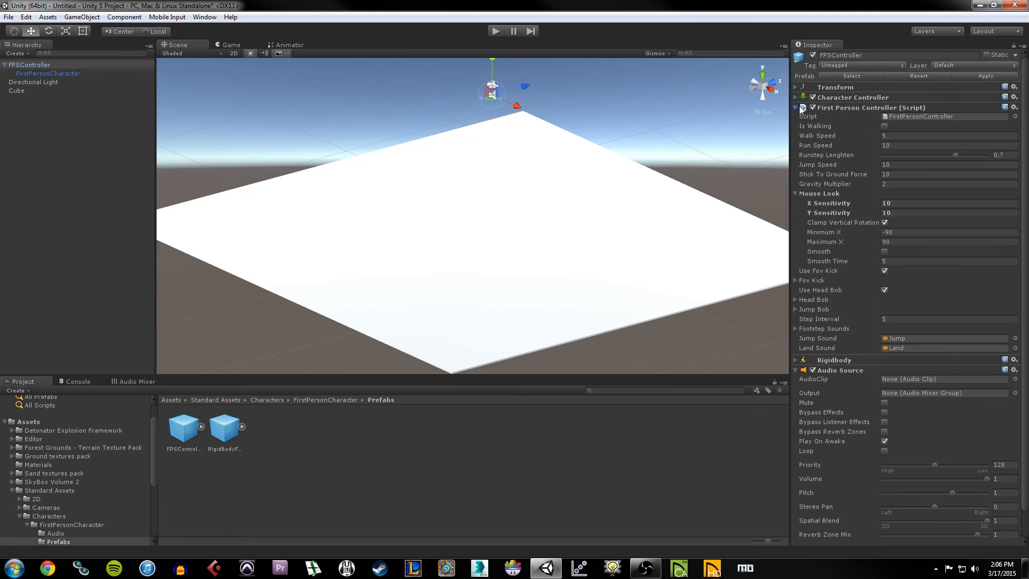
pyautogui.click(796, 107)
# Step: Inspect the Rigidbody's Mass, Drag and Angular Drag values, then collapse it
pyautogui.click(839, 117)
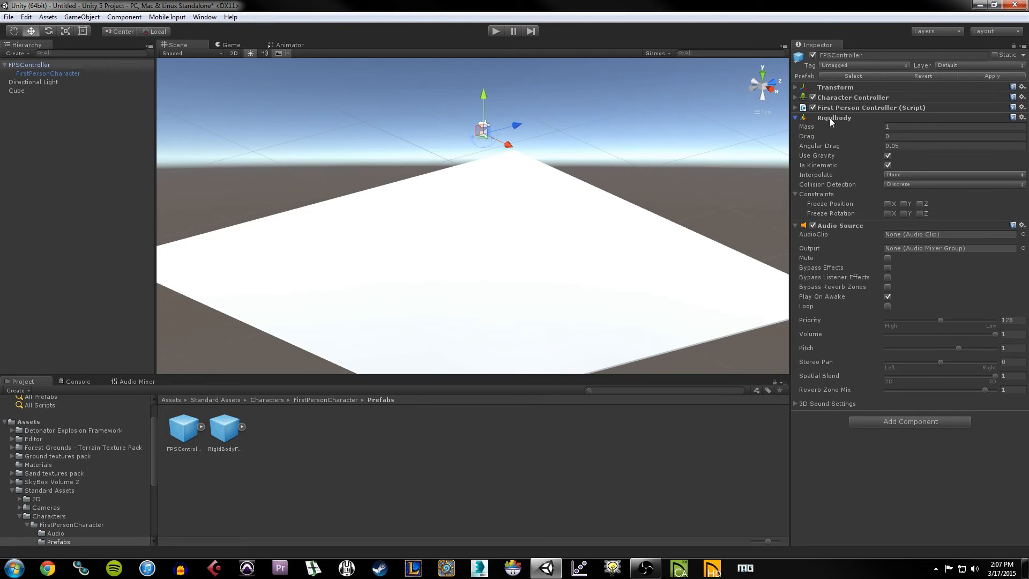
pyautogui.click(896, 126)
pyautogui.click(905, 135)
pyautogui.click(916, 145)
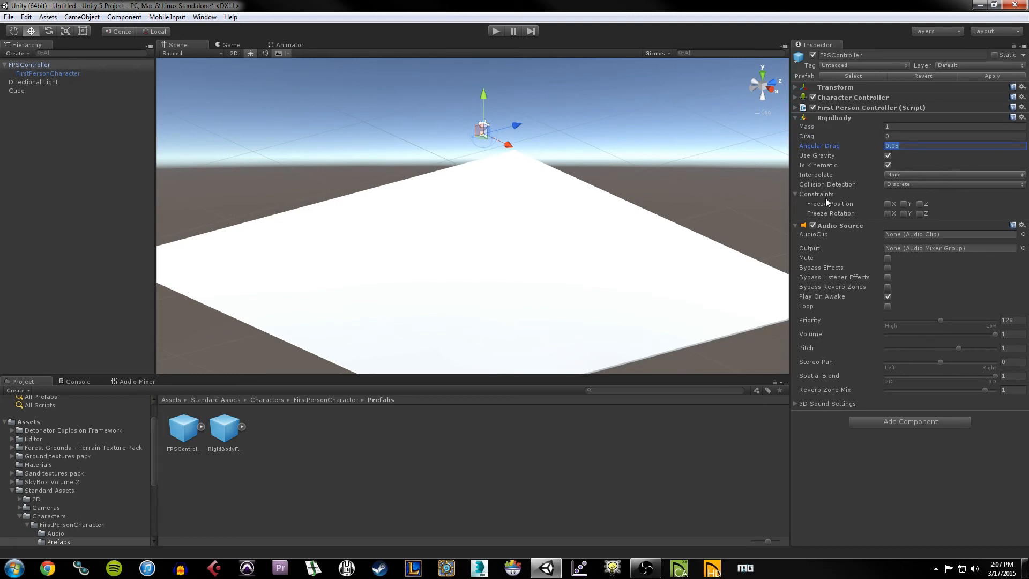
pyautogui.click(795, 118)
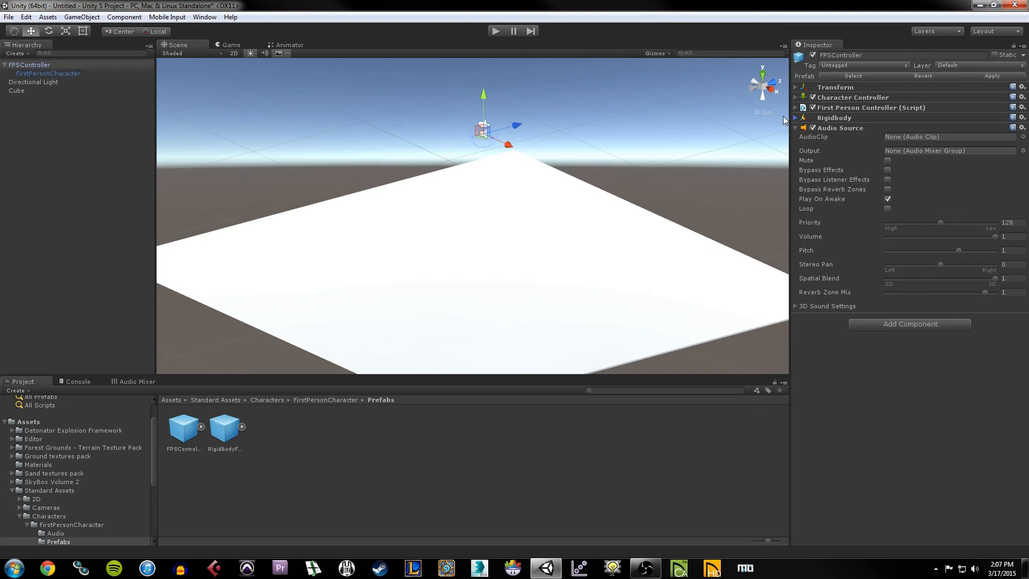
pyautogui.click(796, 119)
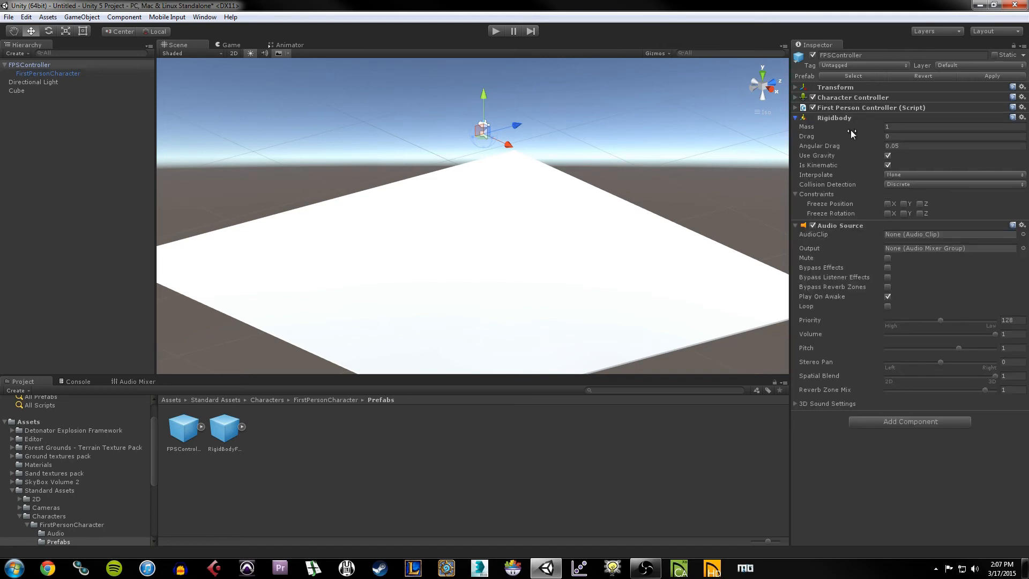
pyautogui.click(797, 118)
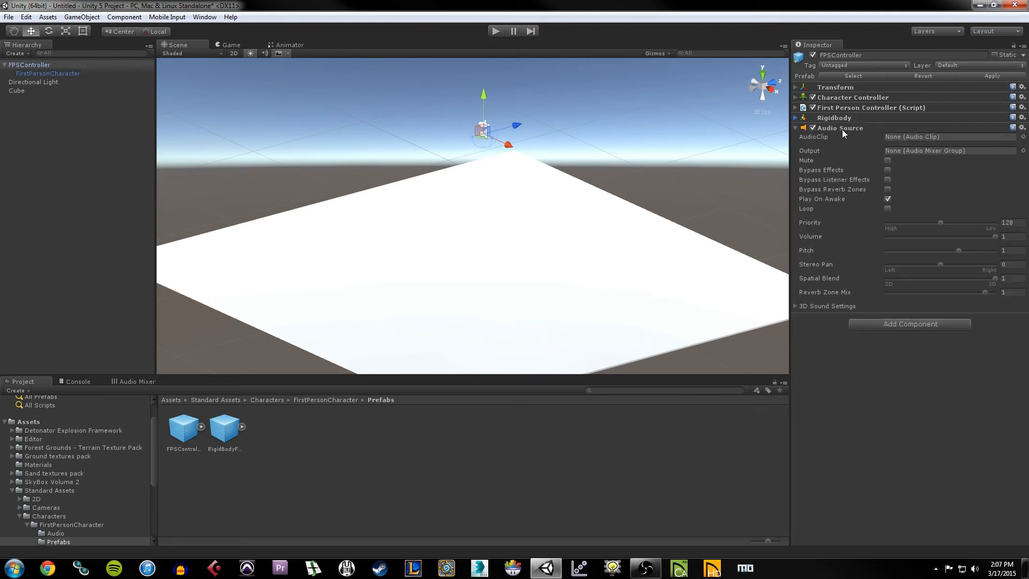
# Step: Check the First Person Controller's Jump and Land sound clips, then start a play test
pyautogui.click(847, 108)
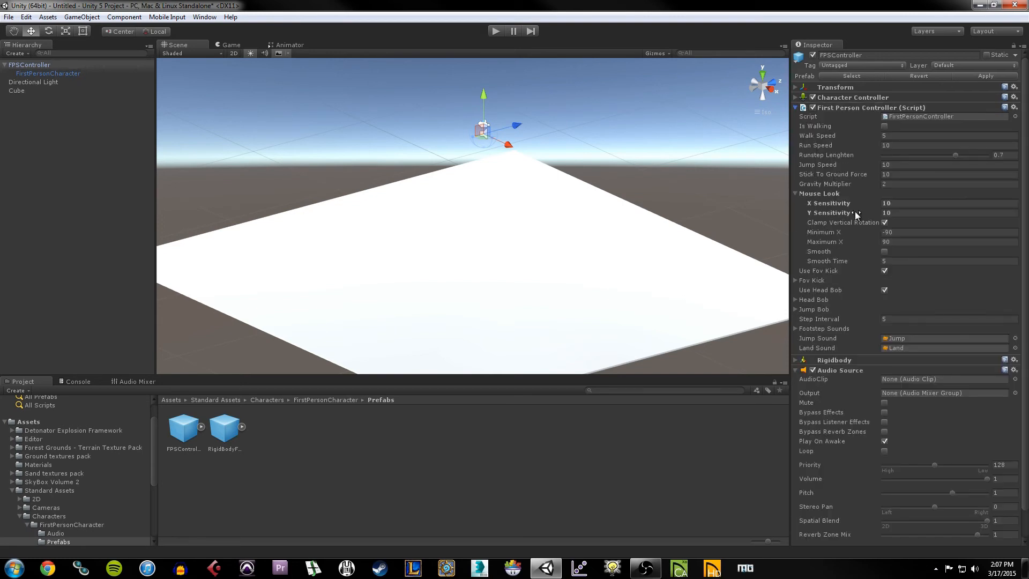
pyautogui.click(909, 338)
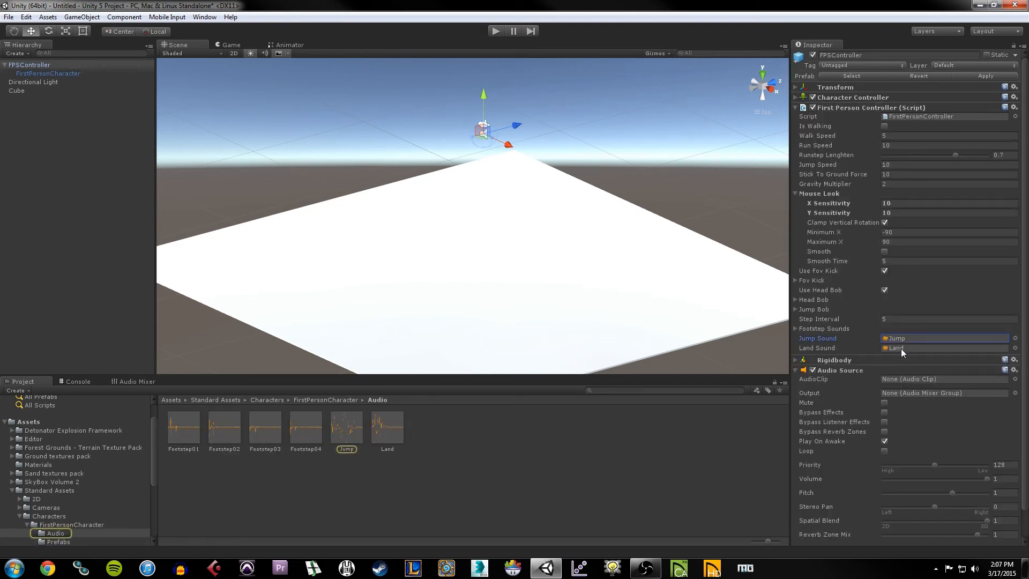
pyautogui.click(902, 349)
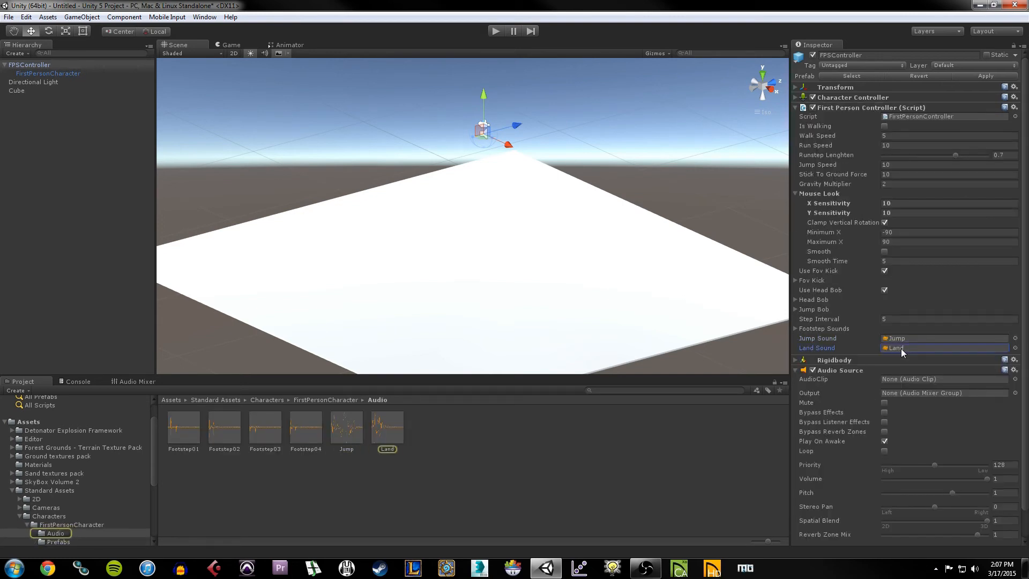
pyautogui.click(809, 108)
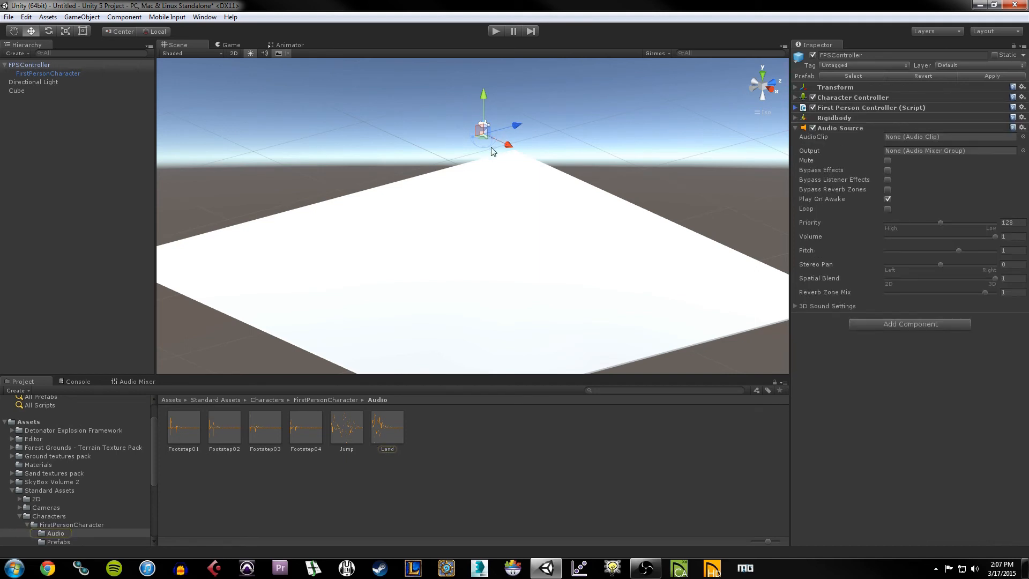
pyautogui.click(495, 32)
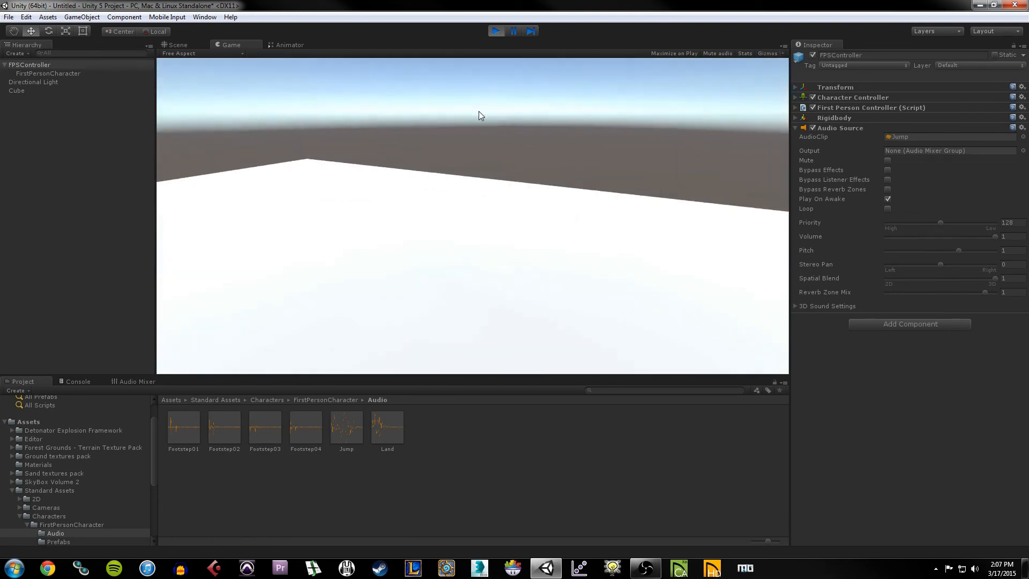
# Step: Jump with Space and walk forward with W across the platform, then stop playing
pyautogui.press('space')
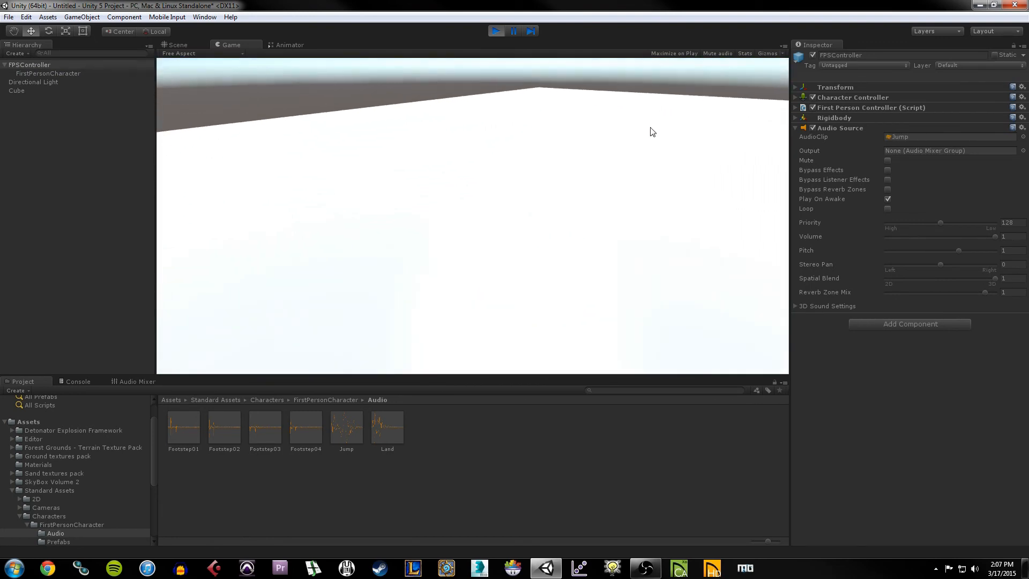
pyautogui.press('w')
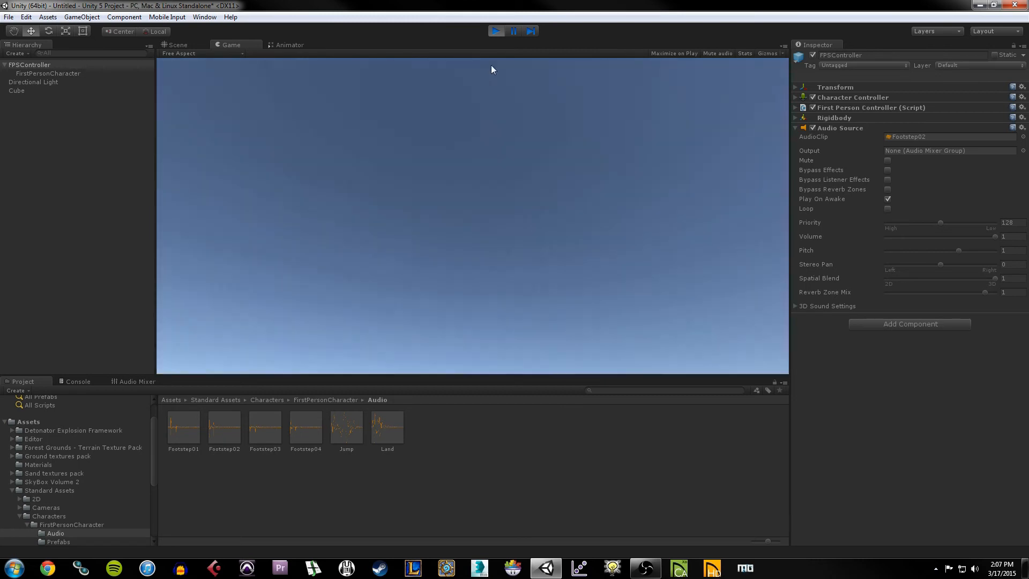
pyautogui.click(496, 31)
# Step: Collapse Audio Source, frame the FPSController with F, and orbit and zoom onto its camera and speaker markers
pyautogui.click(802, 129)
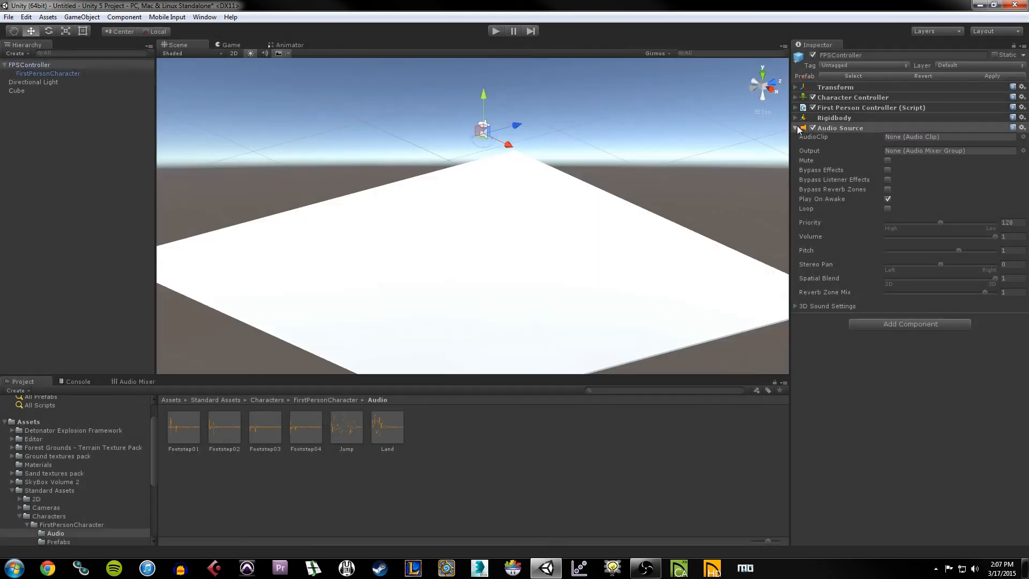
pyautogui.click(51, 73)
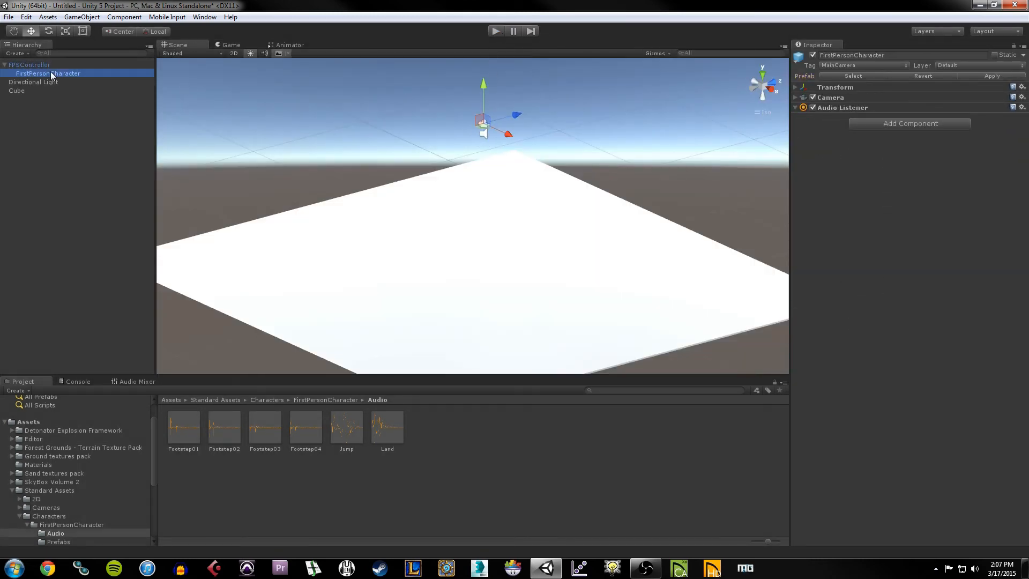
pyautogui.click(496, 231)
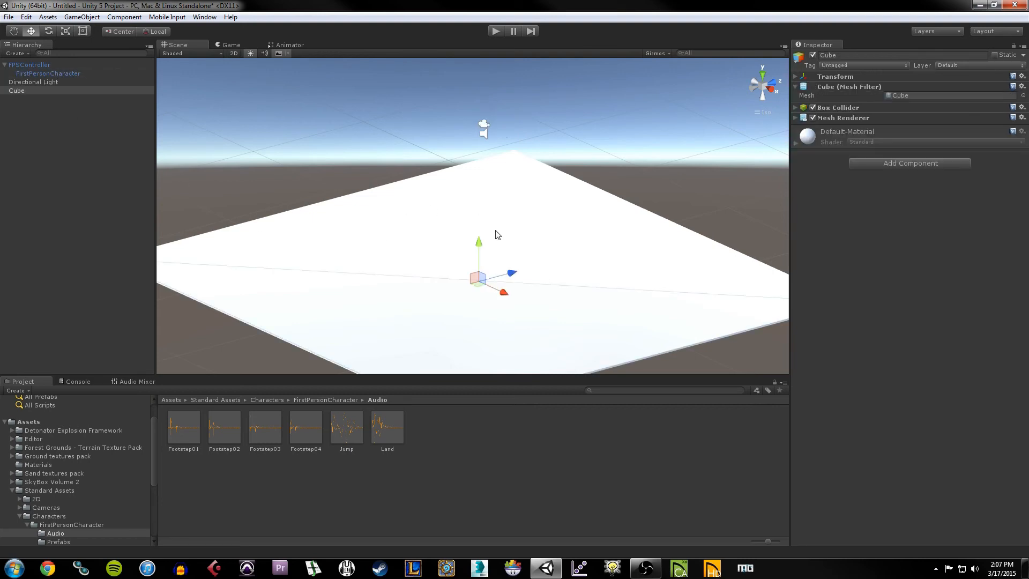
pyautogui.click(483, 133)
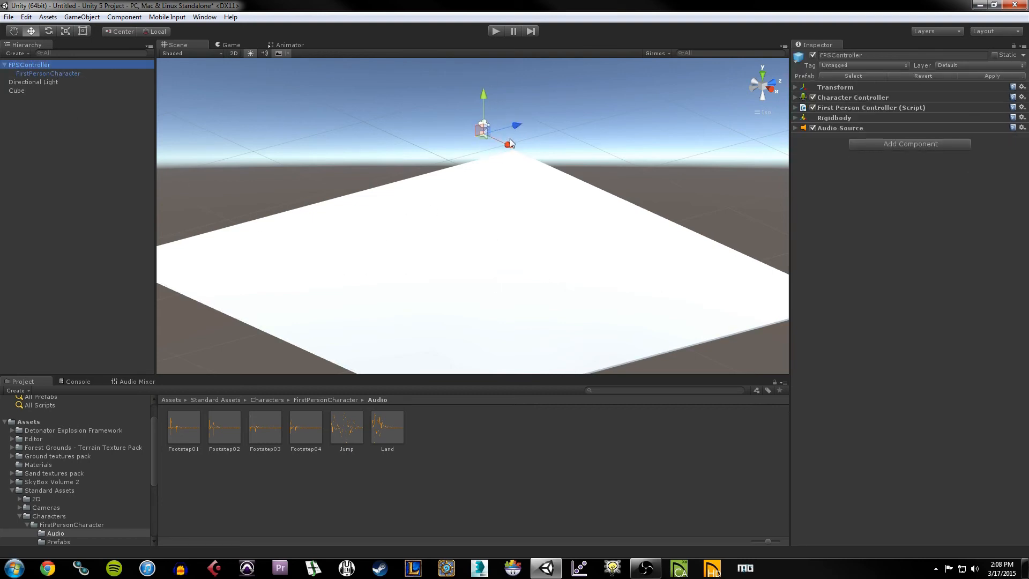
pyautogui.press('f')
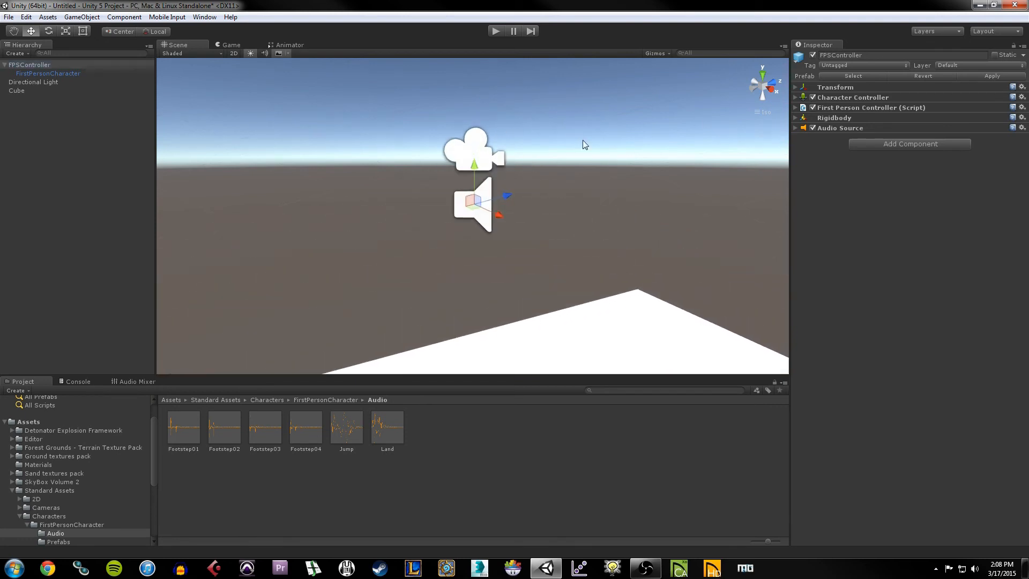
pyautogui.click(480, 154)
pyautogui.click(481, 213)
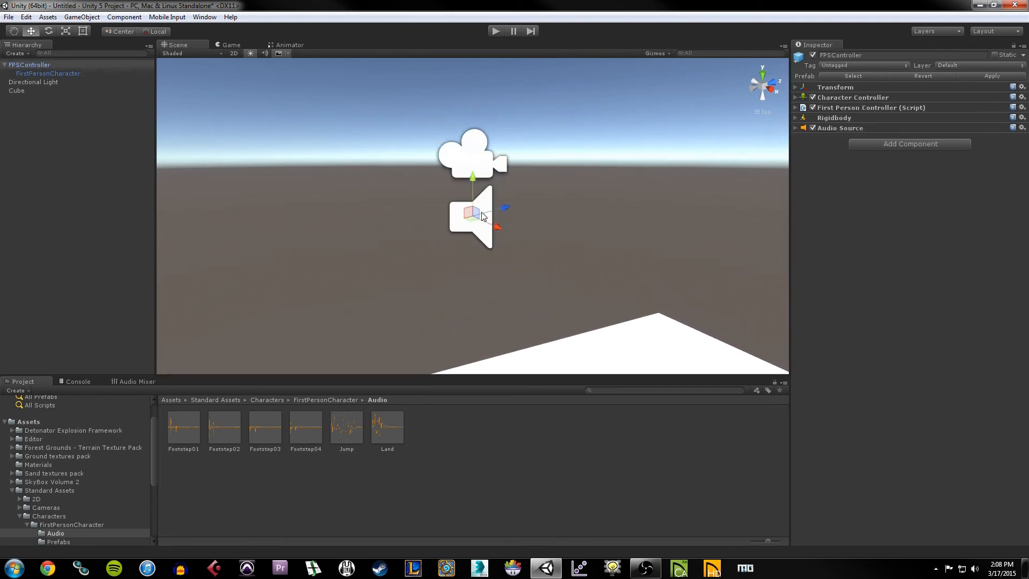
pyautogui.keyDown('alt'); pyautogui.moveTo(453, 166); pyautogui.dragTo(476, 164); pyautogui.keyUp('alt')
pyautogui.scroll(-4, 457, 152)
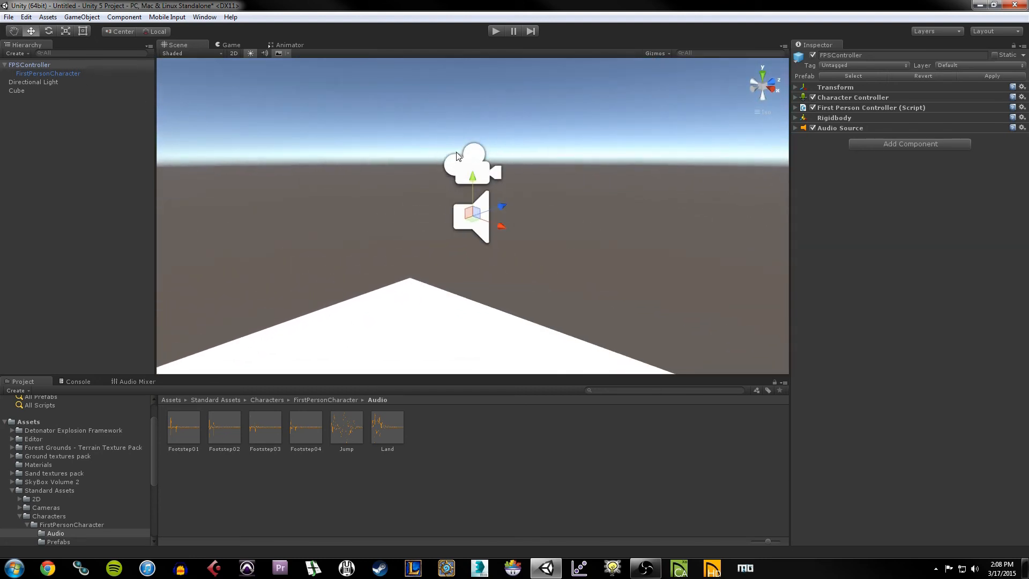
pyautogui.click(41, 65)
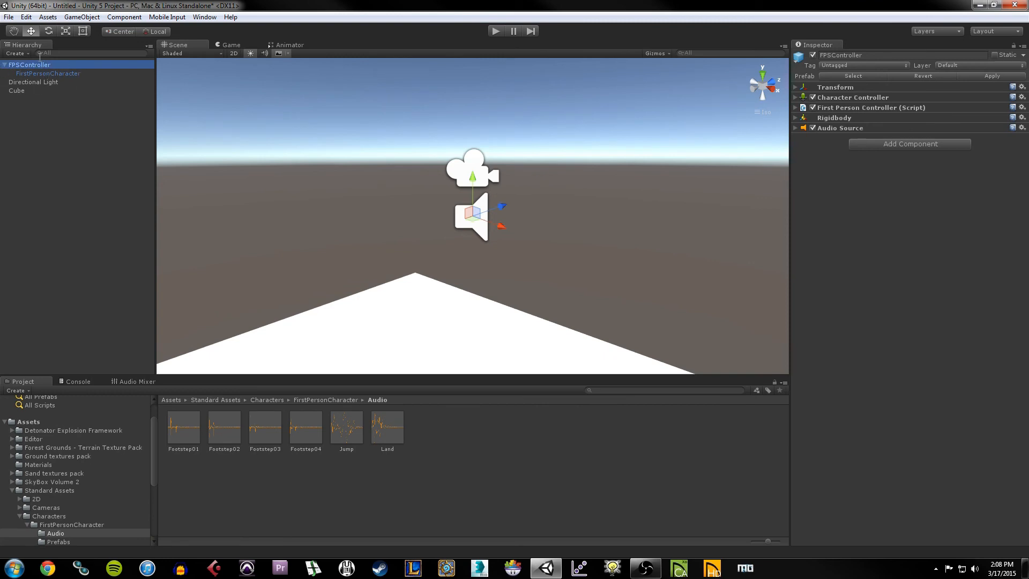
# Step: Add a Mesh Filter component from the Mesh category to the FPSController, leaving its mesh empty
pyautogui.click(877, 145)
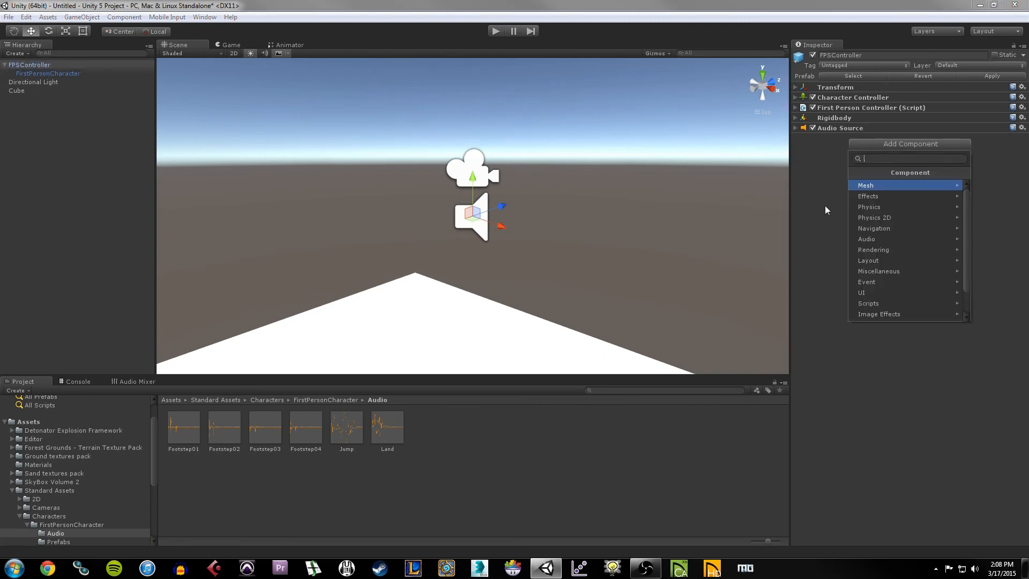
pyautogui.click(889, 187)
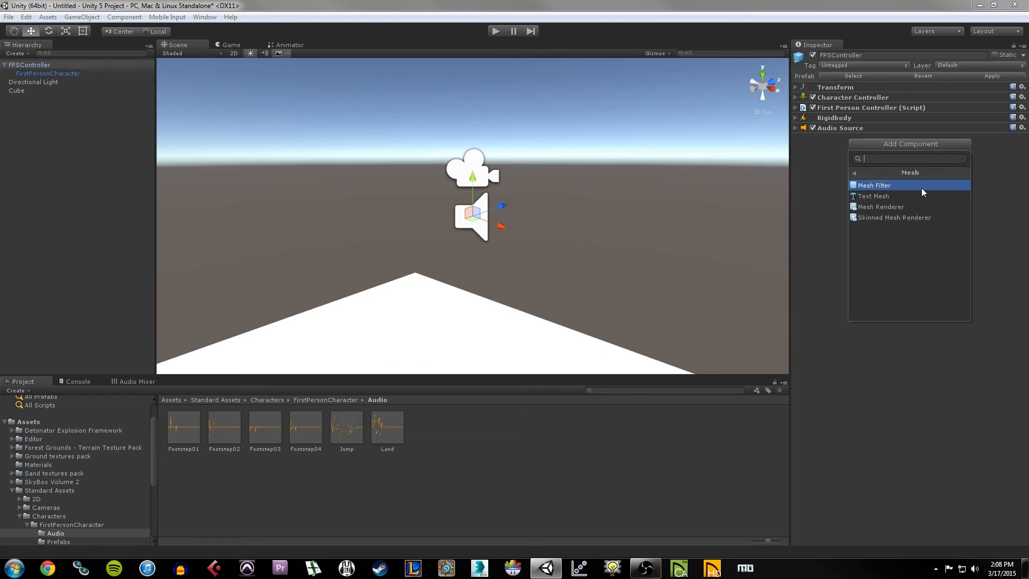
pyautogui.click(887, 187)
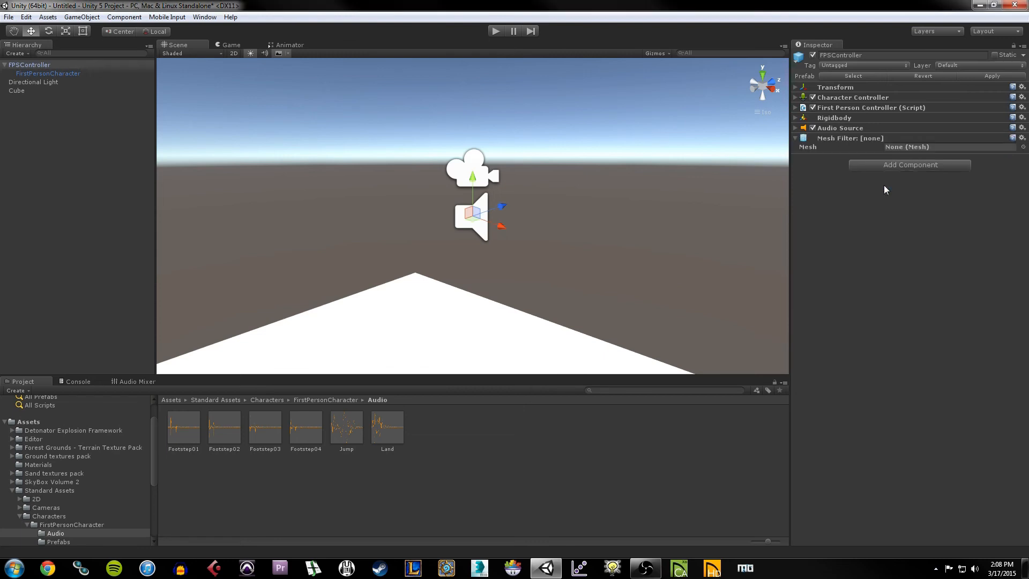
pyautogui.click(921, 148)
# Step: Open the Mesh picker and choose the EthanBody mesh
pyautogui.click(1022, 148)
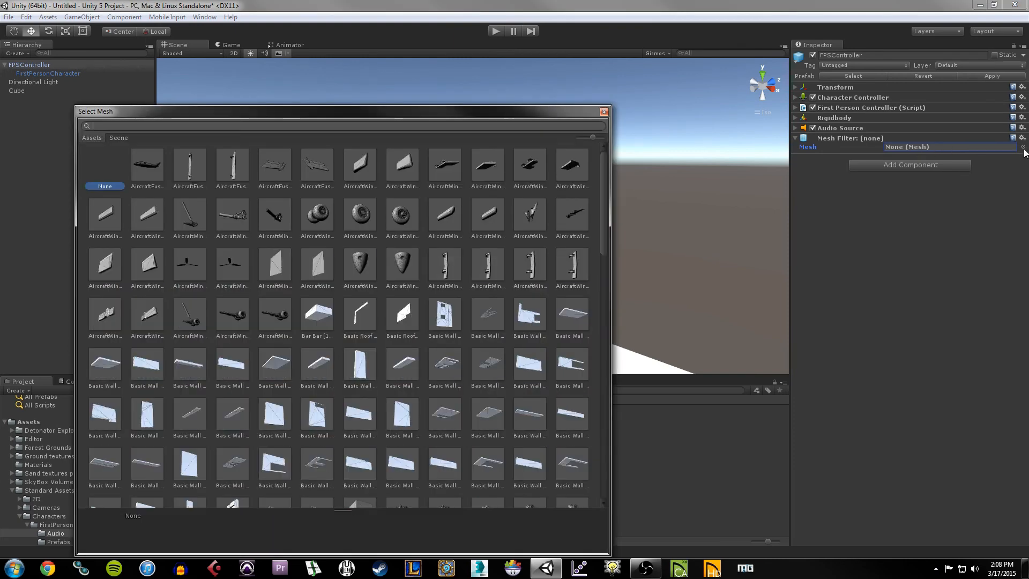
pyautogui.scroll(-2, 421, 249)
pyautogui.scroll(-10, 420, 246)
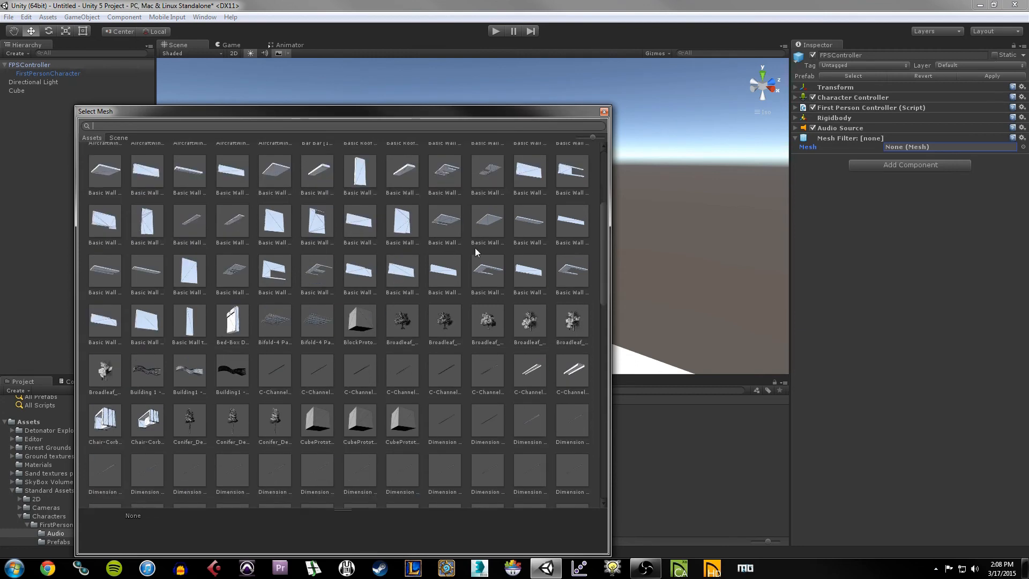
pyautogui.scroll(-1, 332, 302)
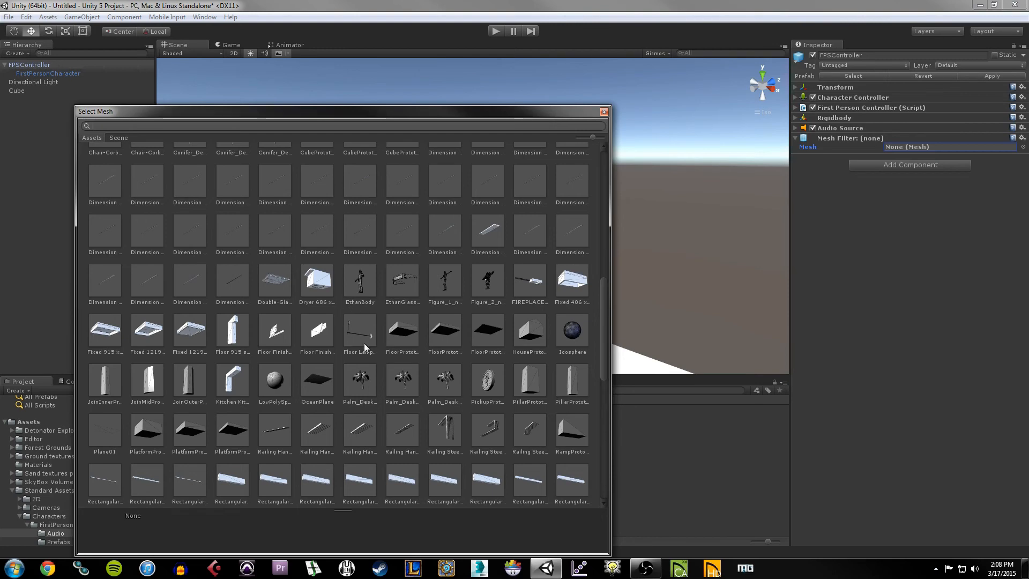
pyautogui.scroll(-3, 390, 356)
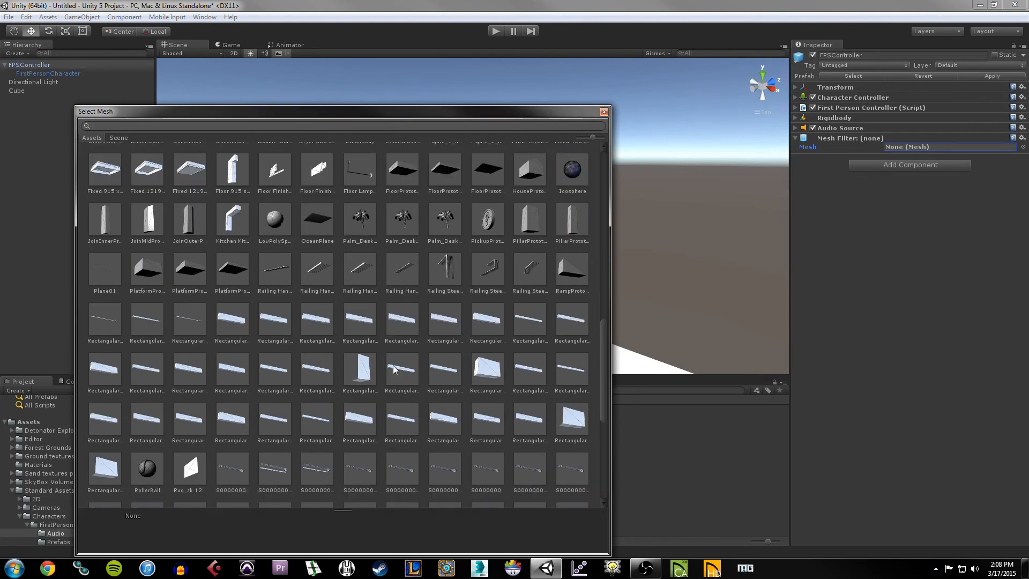
pyautogui.scroll(3, 394, 368)
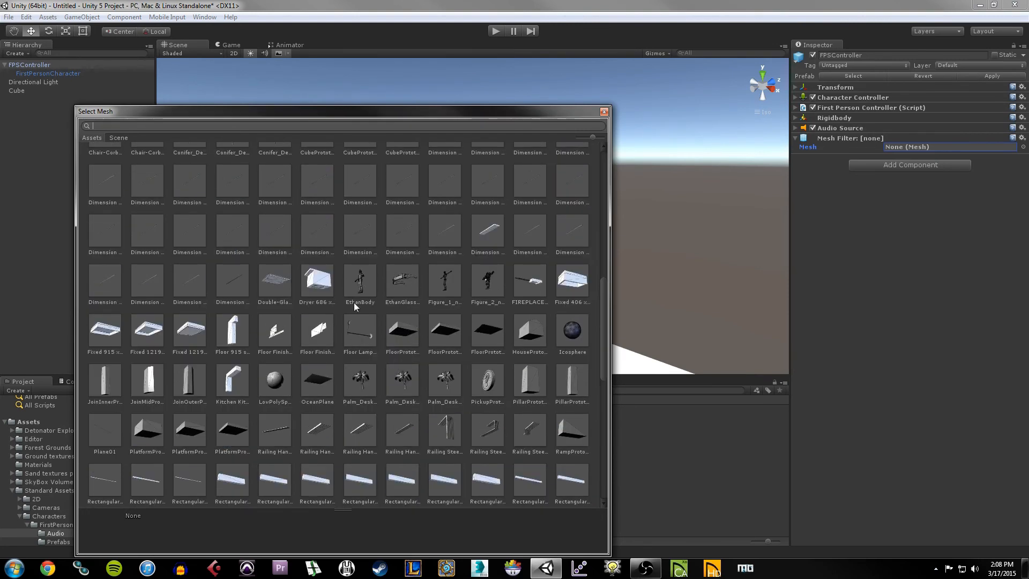
pyautogui.click(368, 285)
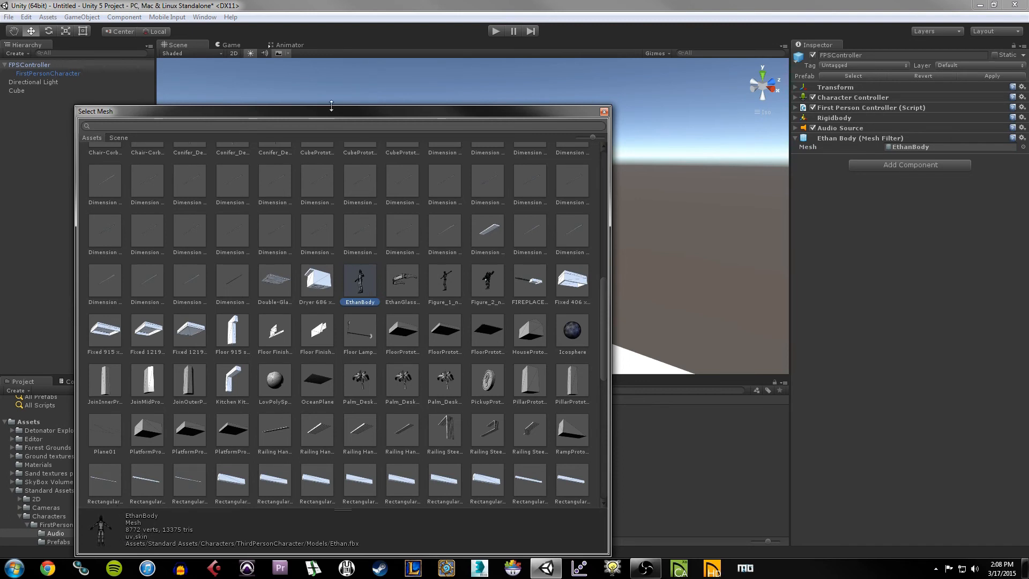
# Step: Enlarge the picker, rotate the EthanBody preview to inspect it, and confirm the choice
pyautogui.moveTo(343, 107); pyautogui.dragTo(344, 48)
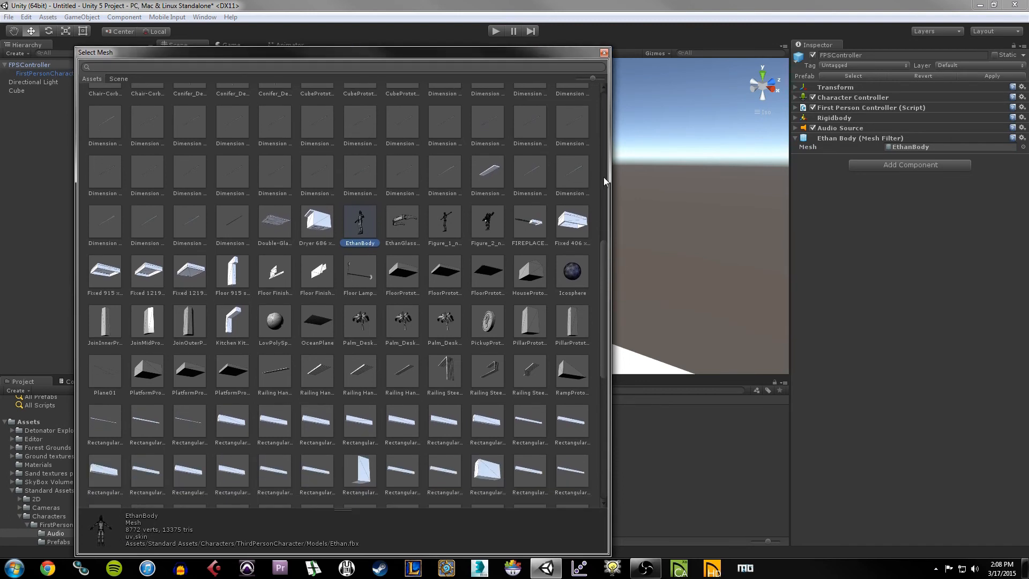
pyautogui.moveTo(608, 183); pyautogui.dragTo(627, 215)
pyautogui.moveTo(357, 510); pyautogui.dragTo(379, 443)
pyautogui.moveTo(135, 509); pyautogui.dragTo(343, 503)
pyautogui.moveTo(147, 502)
pyautogui.mouseDown()
pyautogui.moveTo(326, 492)
pyautogui.moveTo(336, 511)
pyautogui.moveTo(141, 519)
pyautogui.mouseUp()
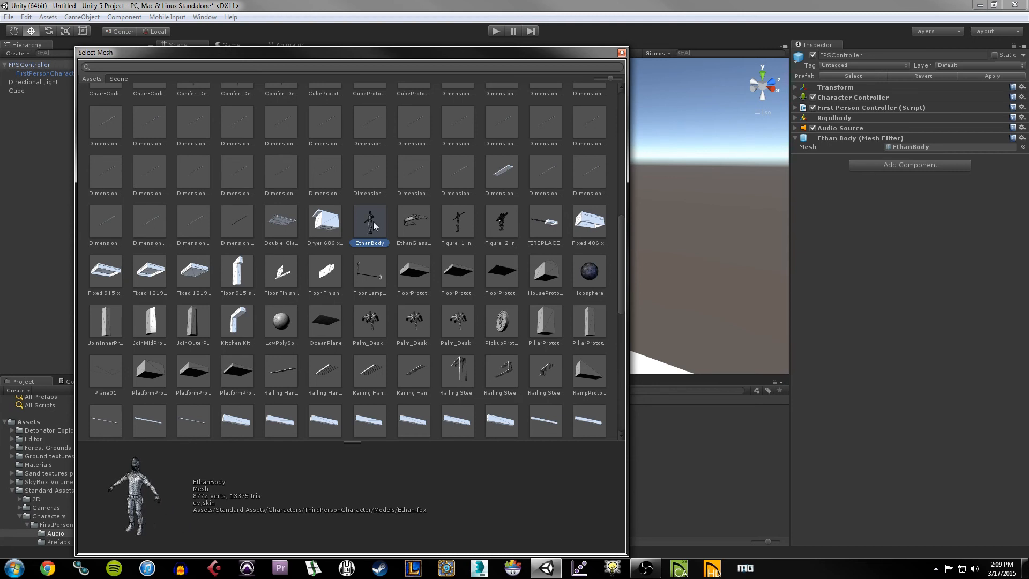
pyautogui.doubleClick(373, 222)
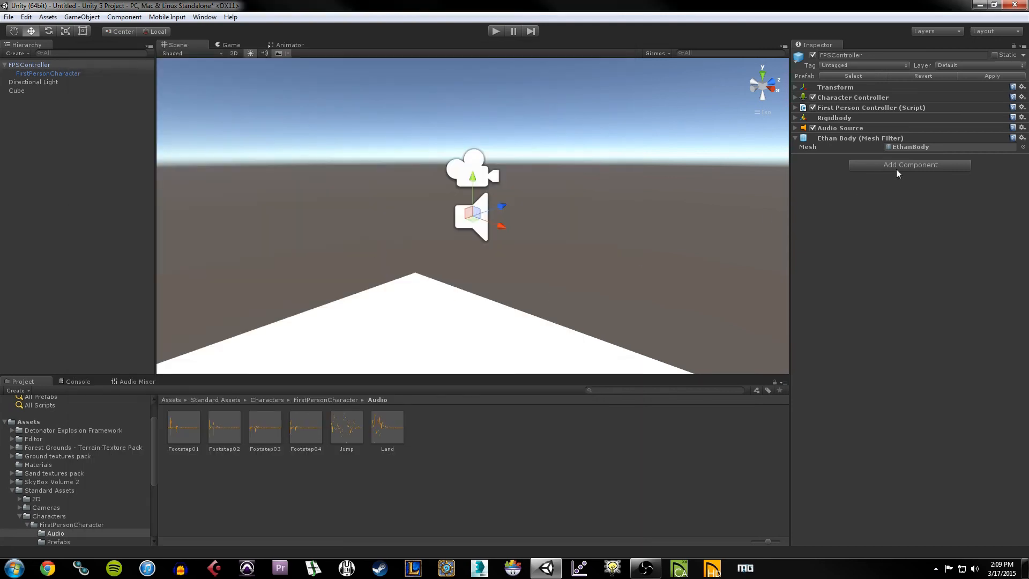
# Step: Add a Mesh Renderer component to the FPSController and expand its material settings
pyautogui.scroll(-2, 492, 251)
pyautogui.scroll(-3, 490, 250)
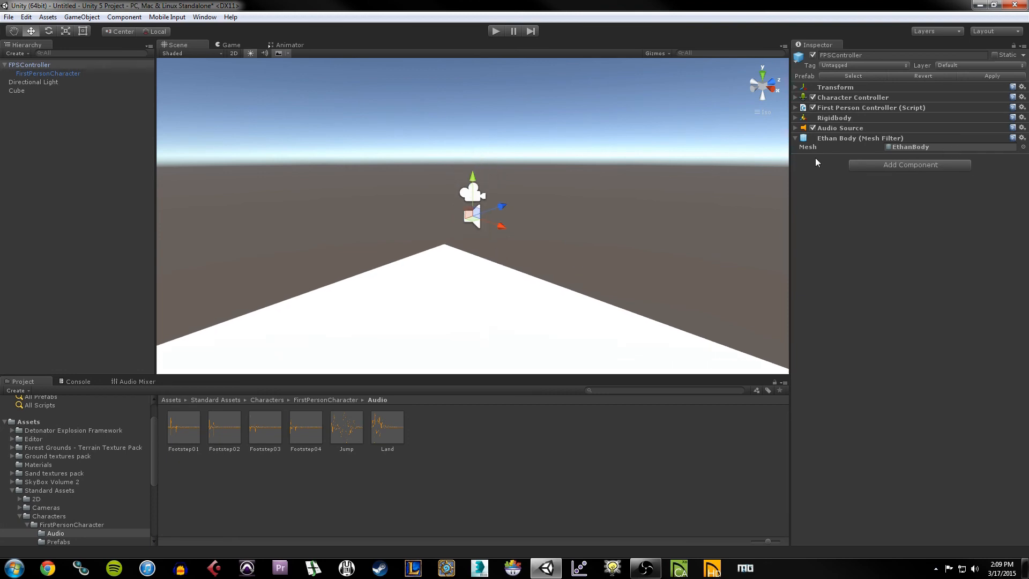
pyautogui.click(867, 163)
pyautogui.click(910, 205)
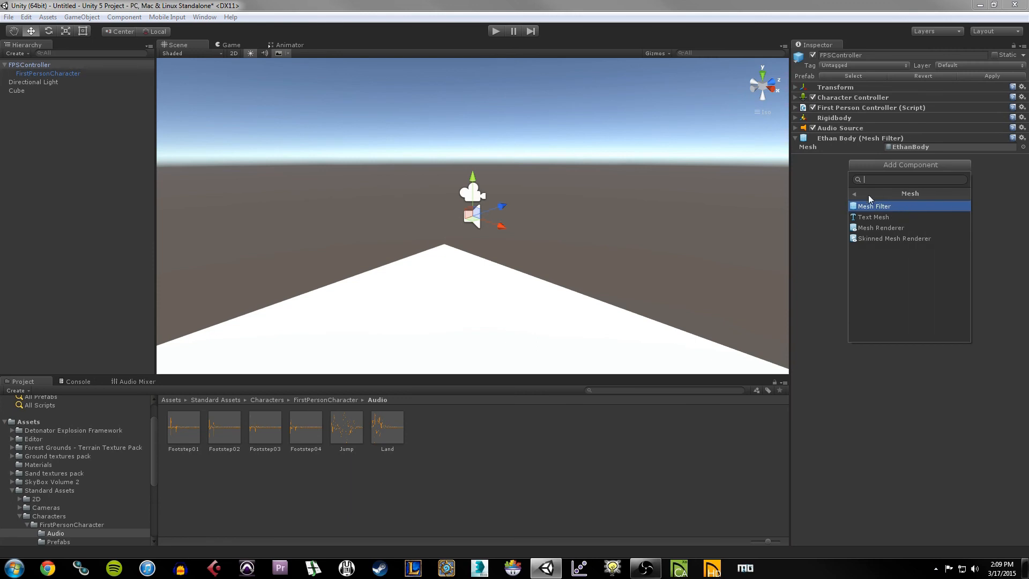
pyautogui.click(892, 228)
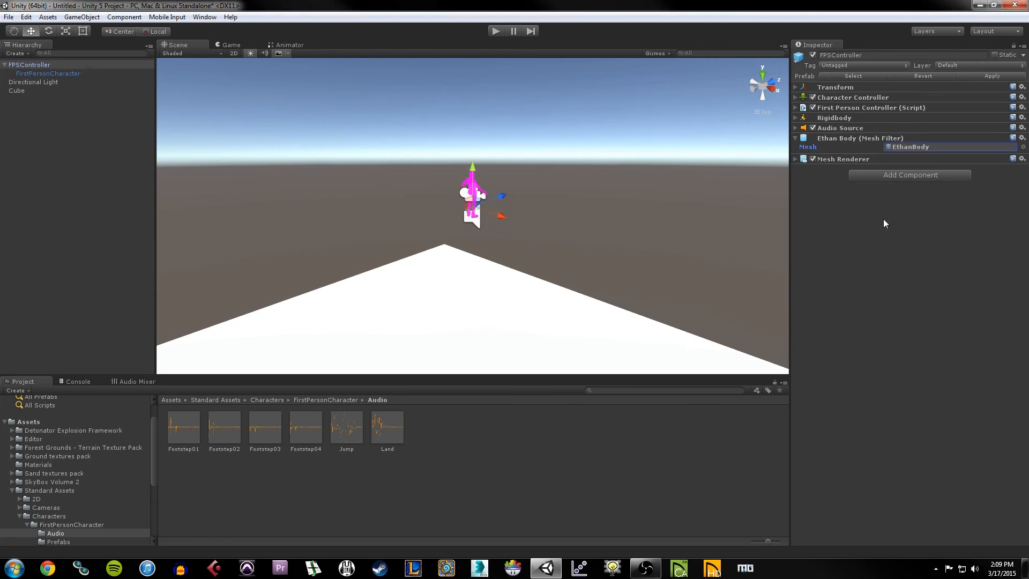
pyautogui.click(796, 159)
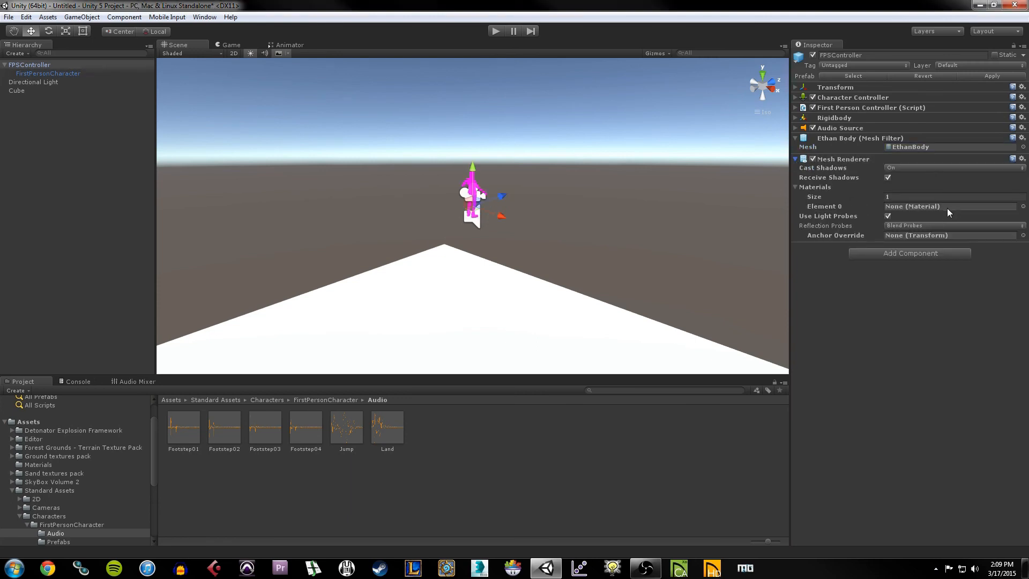
pyautogui.click(928, 208)
# Step: Toggle the Mesh Renderer off and back on to check the magenta Ethan body
pyautogui.click(813, 159)
pyautogui.scroll(3, 466, 201)
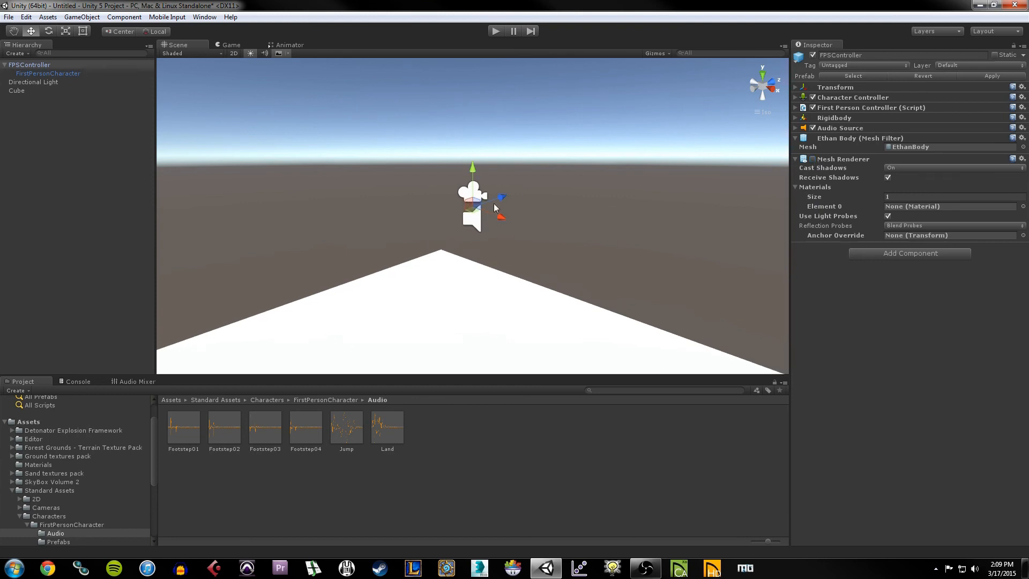
pyautogui.click(813, 160)
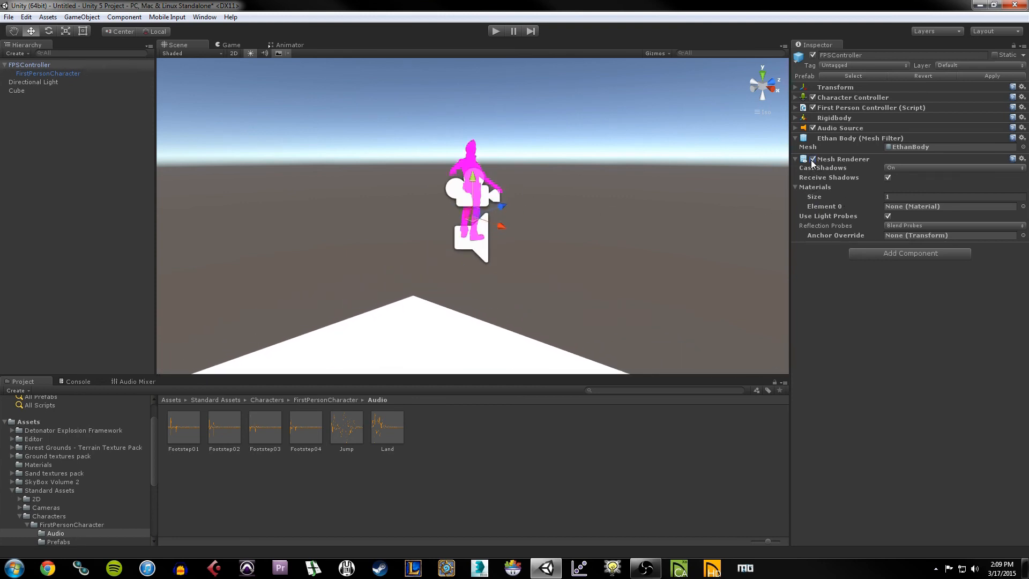
pyautogui.keyDown('alt'); pyautogui.moveTo(670, 188); pyautogui.dragTo(563, 196); pyautogui.keyUp('alt')
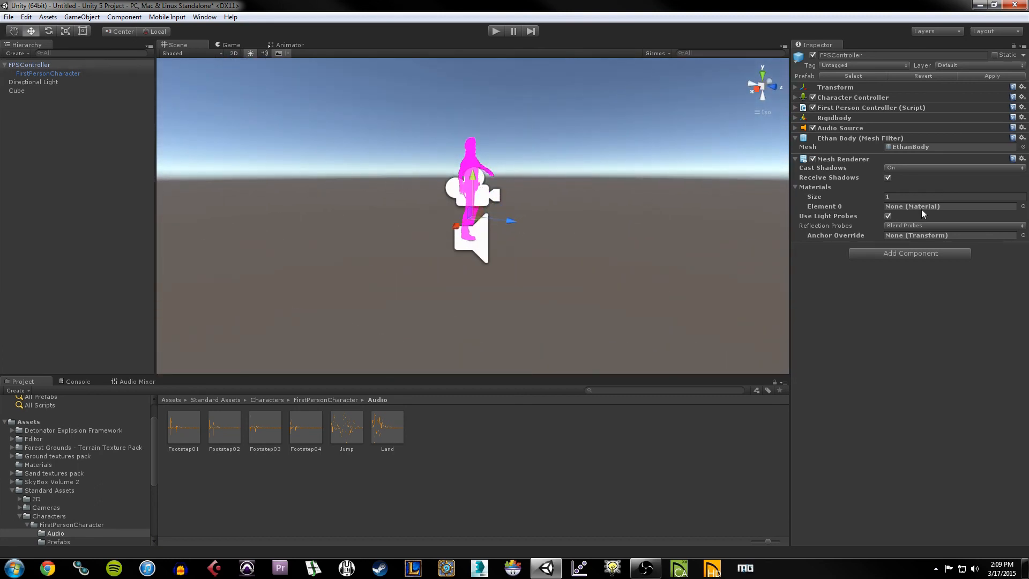
pyautogui.click(935, 206)
# Step: Assign the AircraftFuselageWhite material to the Mesh Renderer's Element 0 slot
pyautogui.click(1023, 207)
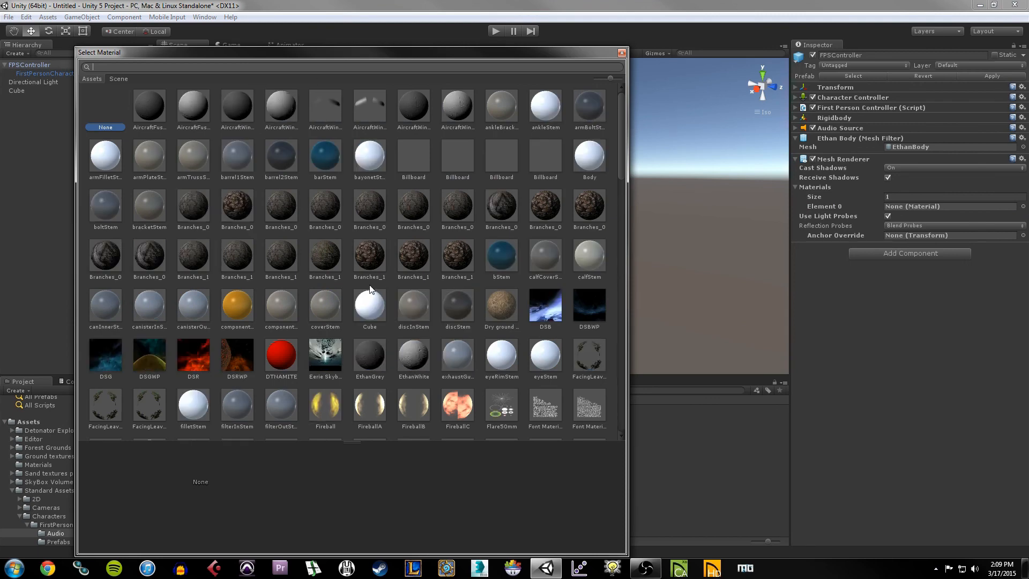
pyautogui.scroll(-5, 370, 271)
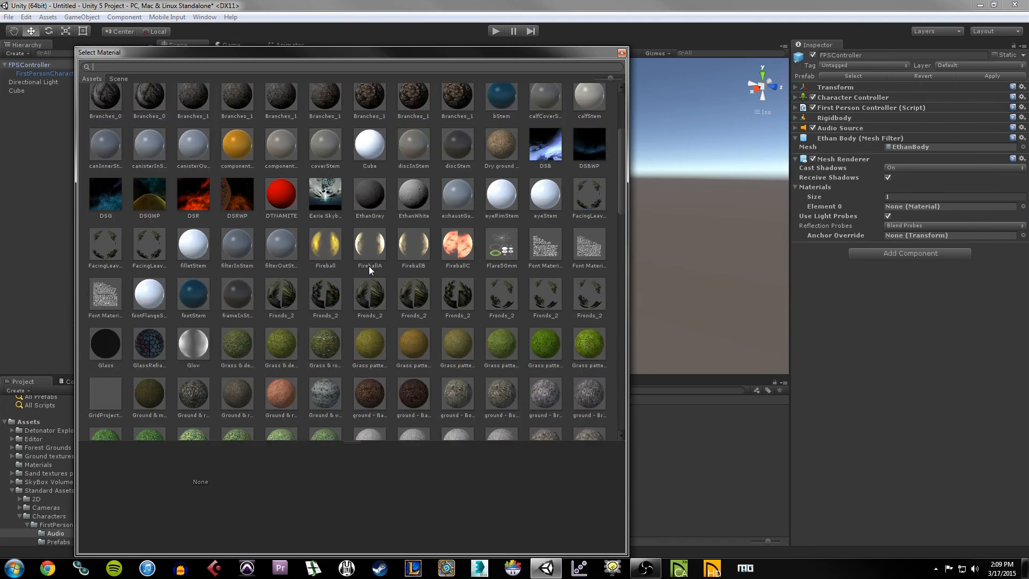
pyautogui.scroll(2, 367, 279)
pyautogui.scroll(2, 364, 292)
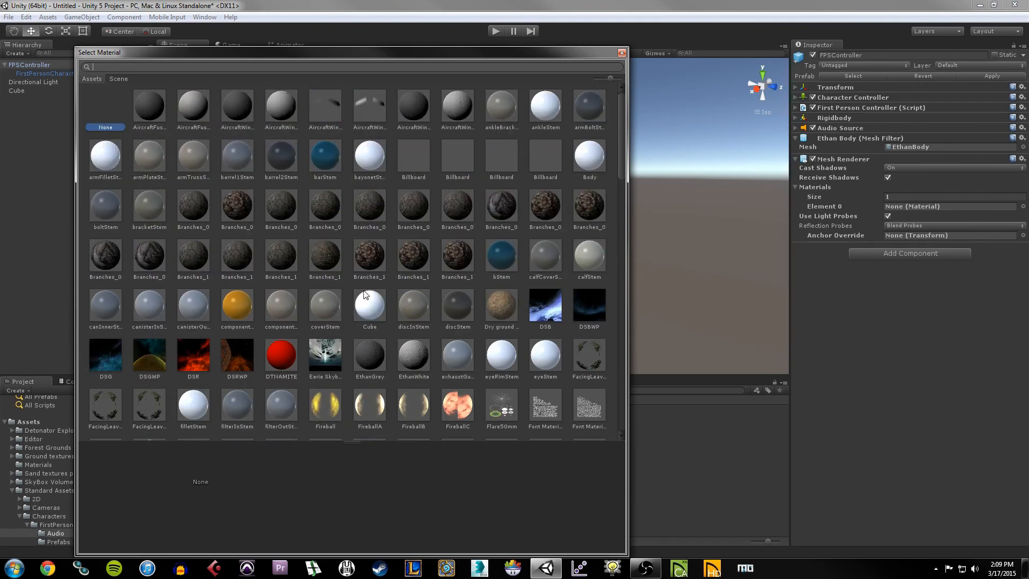
pyautogui.click(188, 106)
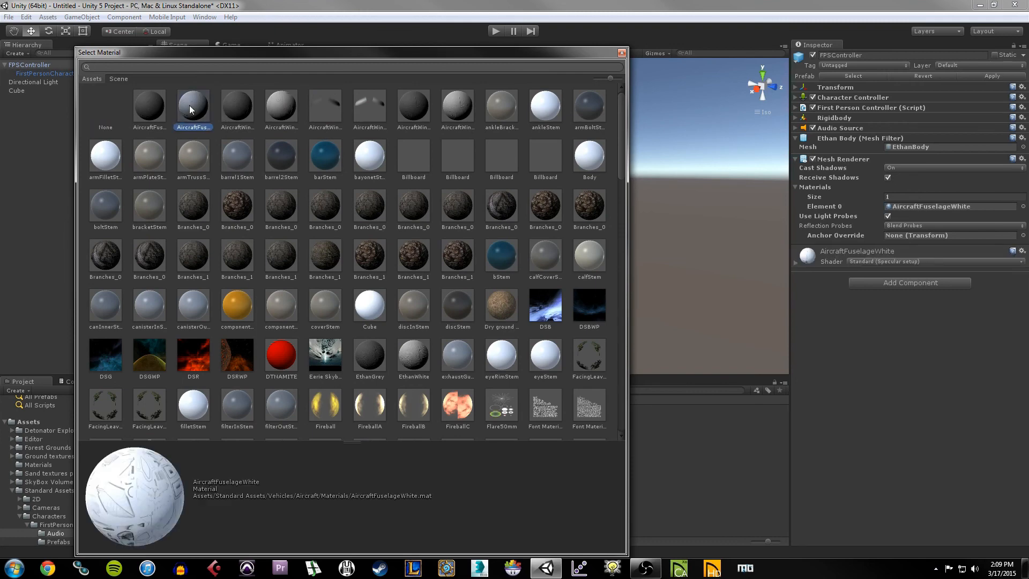
pyautogui.doubleClick(189, 105)
pyautogui.keyDown('alt'); pyautogui.moveTo(654, 195); pyautogui.dragTo(616, 218); pyautogui.keyUp('alt')
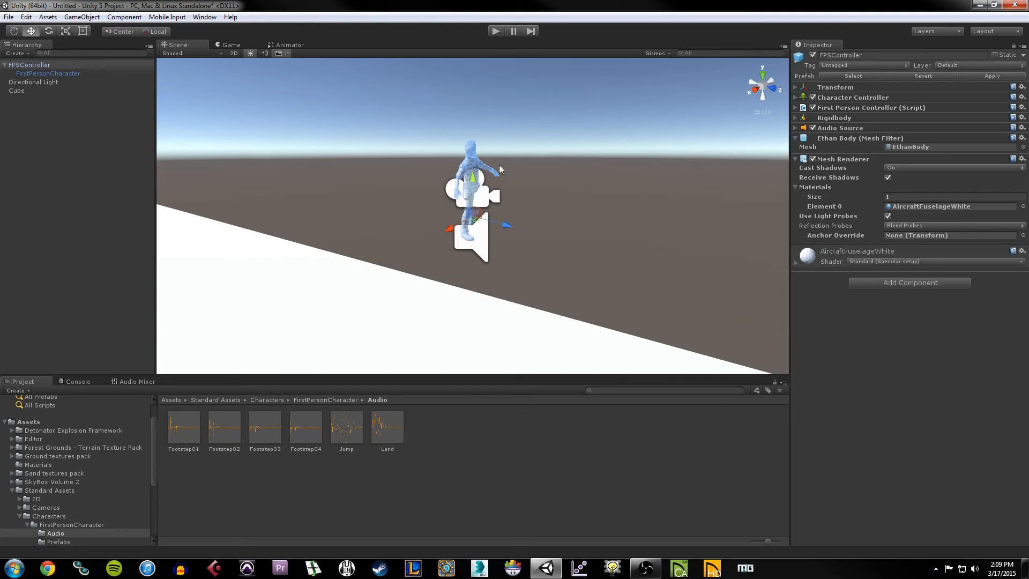
# Step: Orbit, pan and zoom around the white-textured Ethan character to inspect it above the platform
pyautogui.keyDown('alt'); pyautogui.moveTo(539, 169); pyautogui.dragTo(565, 203); pyautogui.keyUp('alt')
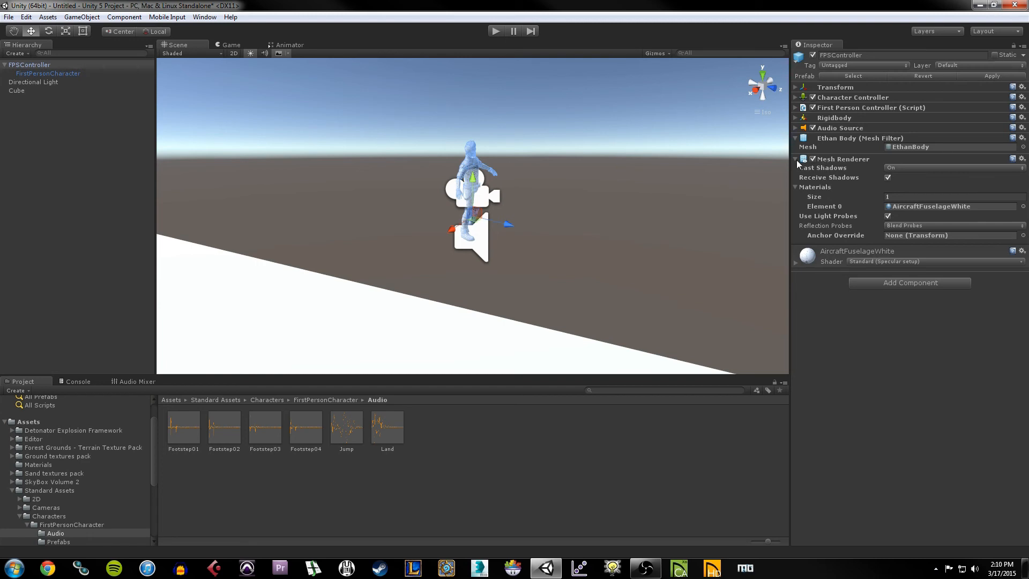
pyautogui.click(539, 156)
pyautogui.click(468, 164)
pyautogui.moveTo(468, 162); pyautogui.dragTo(329, 119, button='right')
pyautogui.scroll(4, 500, 147)
pyautogui.click(313, 76)
pyautogui.scroll(5, 485, 159)
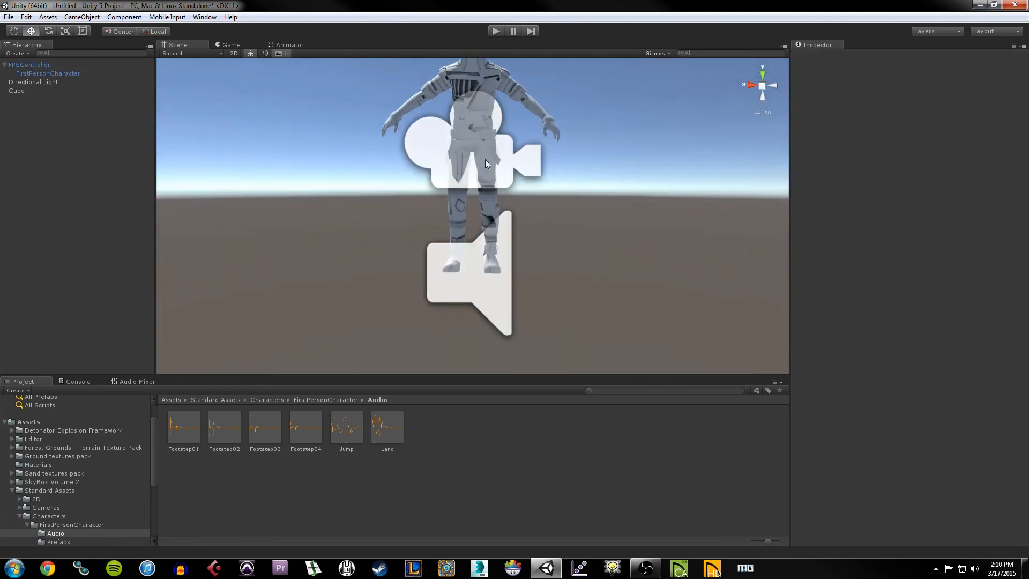
pyautogui.click(465, 144)
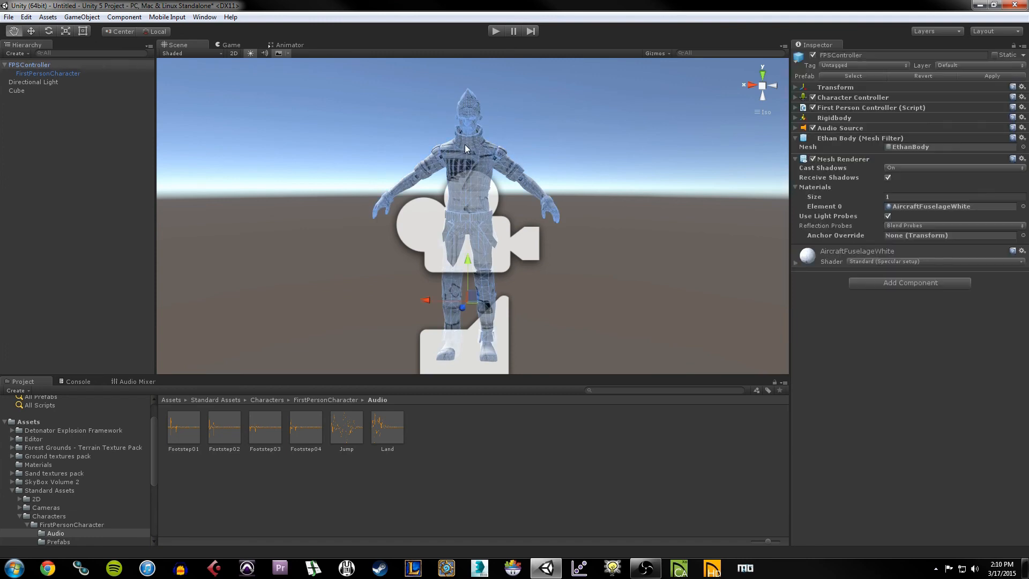
pyautogui.moveTo(464, 145); pyautogui.dragTo(593, 166, button='right')
pyautogui.click(583, 145)
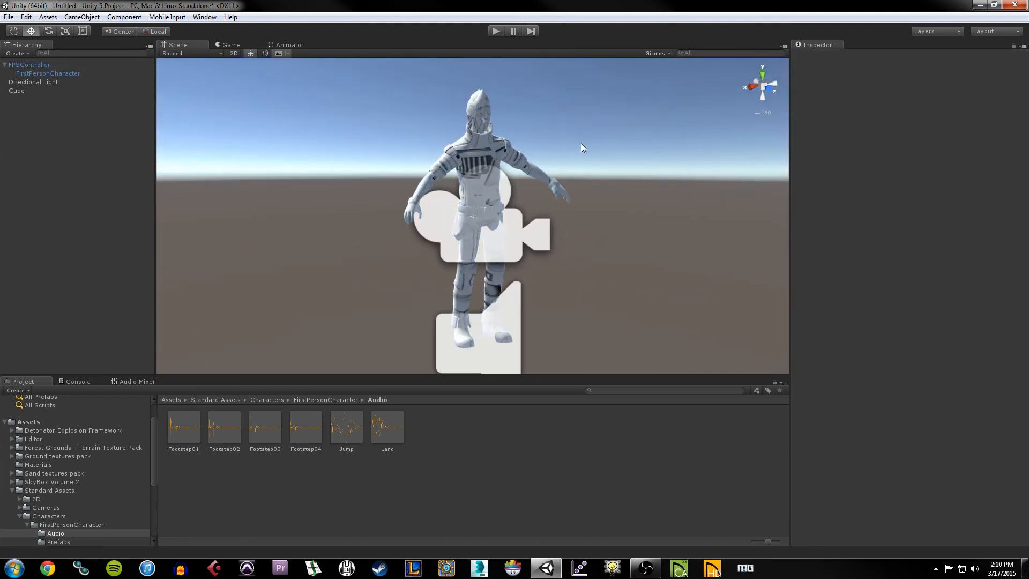
pyautogui.click(475, 166)
pyautogui.moveTo(475, 167); pyautogui.dragTo(437, 145, button='middle')
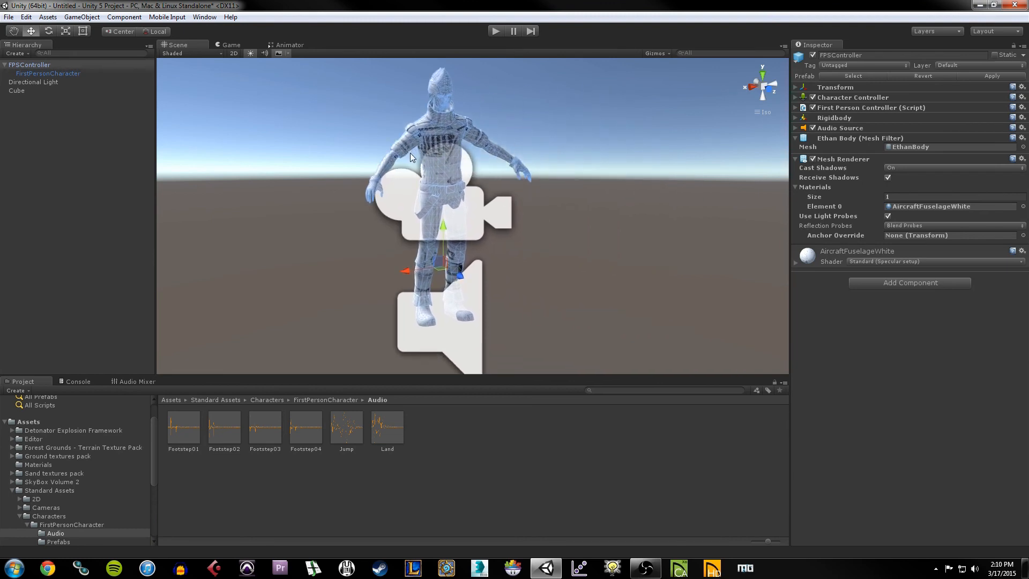
pyautogui.scroll(-10, 514, 179)
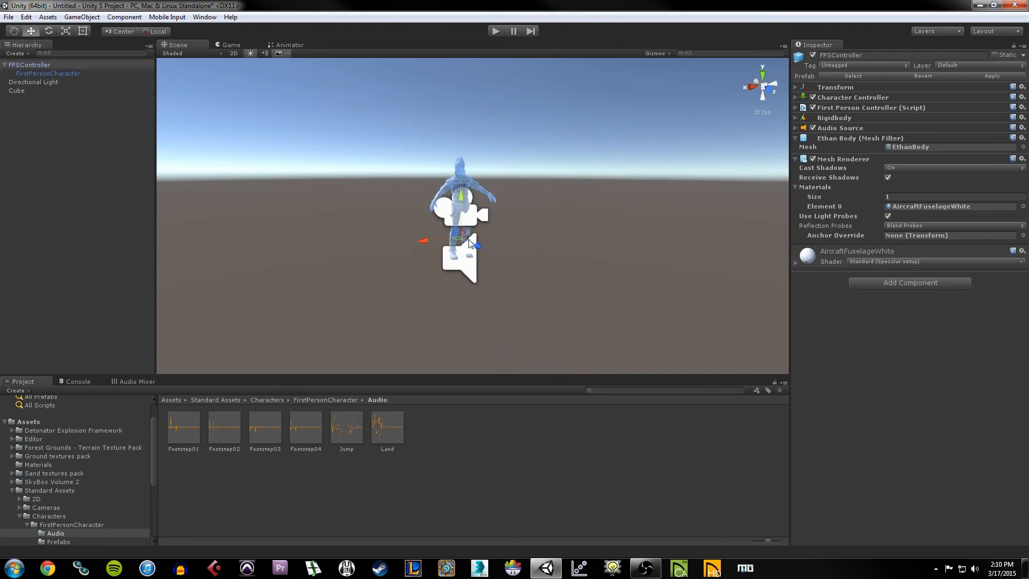
pyautogui.moveTo(469, 239); pyautogui.dragTo(668, 223, button='right')
pyautogui.moveTo(668, 223); pyautogui.dragTo(480, 194, button='middle')
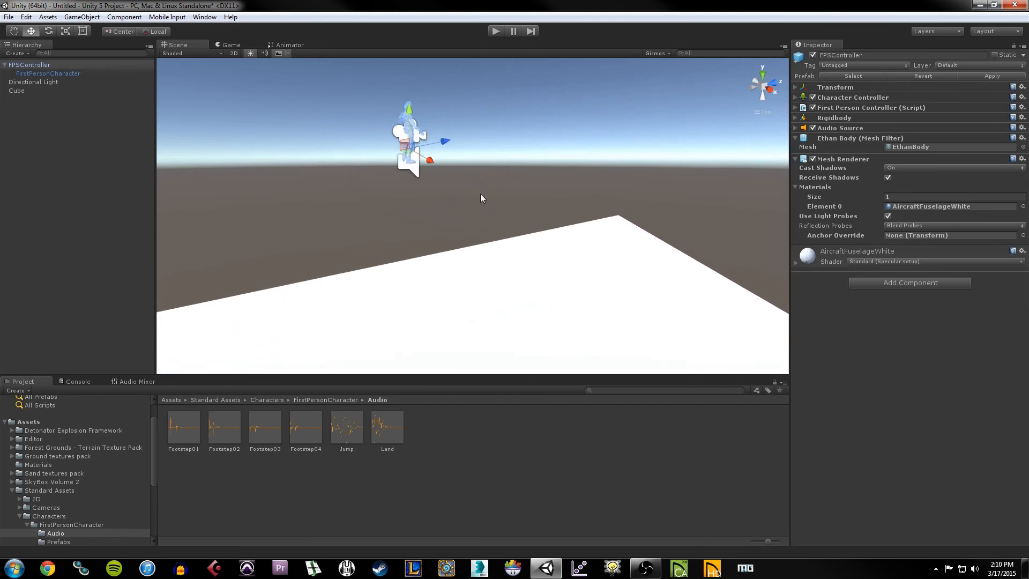
# Step: Scale the character up uniformly with the Scale tool, then select FirstPersonCharacter
pyautogui.click(65, 32)
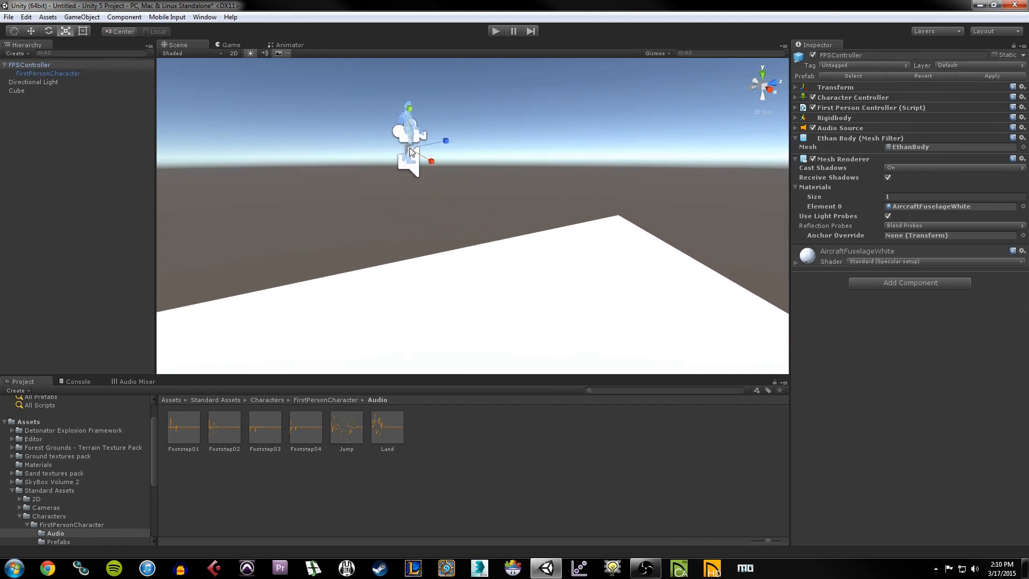
pyautogui.moveTo(409, 147); pyautogui.dragTo(442, 110)
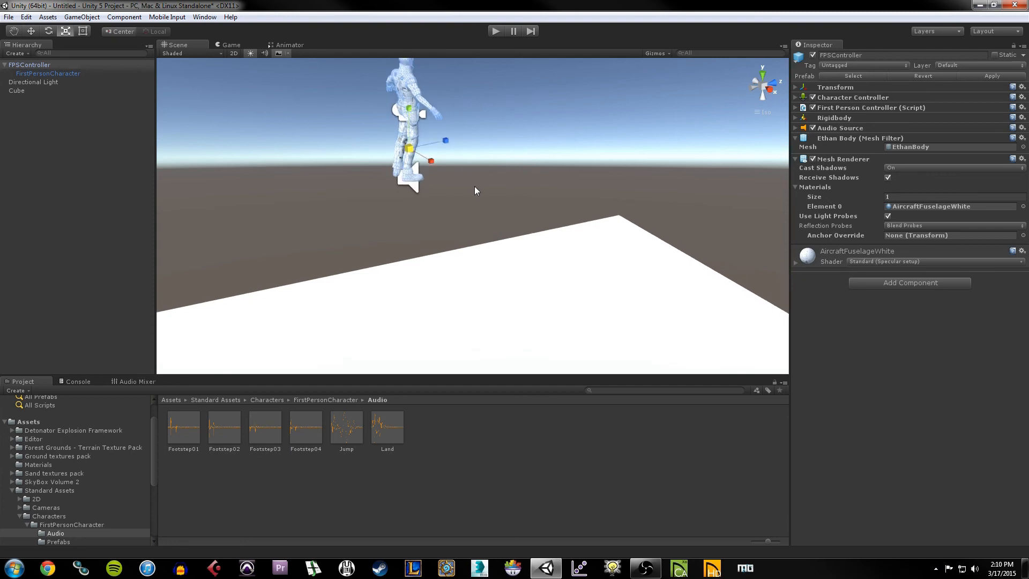
pyautogui.scroll(-3, 474, 187)
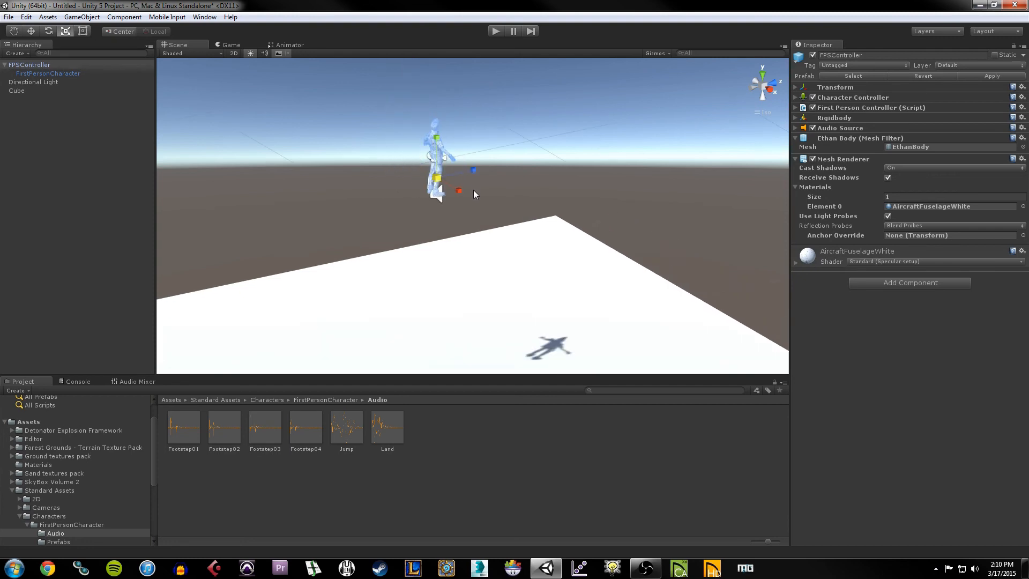
pyautogui.click(26, 66)
pyautogui.click(63, 75)
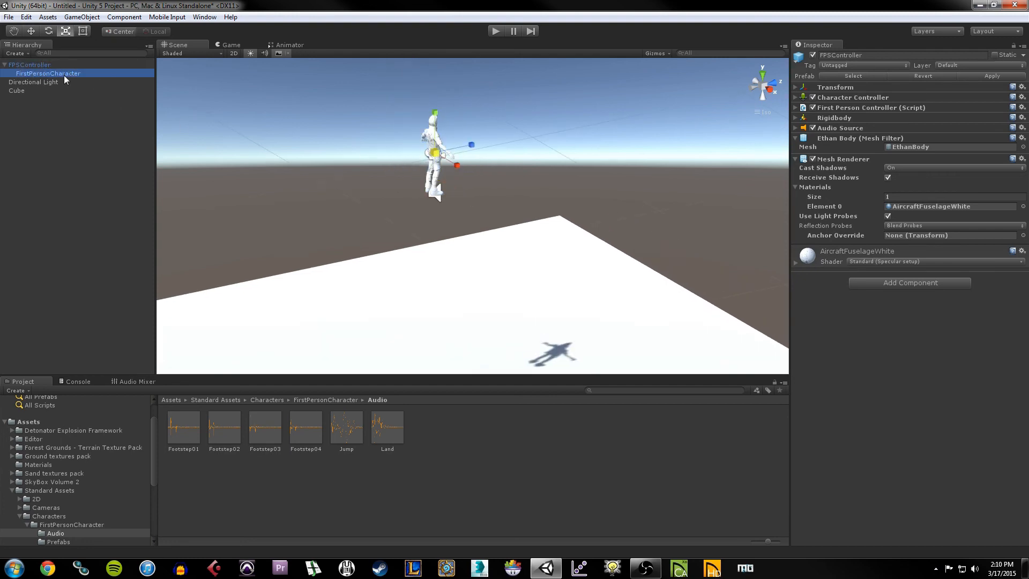
pyautogui.moveTo(472, 168); pyautogui.dragTo(453, 186, button='middle')
# Step: Move the FirstPersonCharacter camera up its Y axis from the chest to head height
pyautogui.click(31, 32)
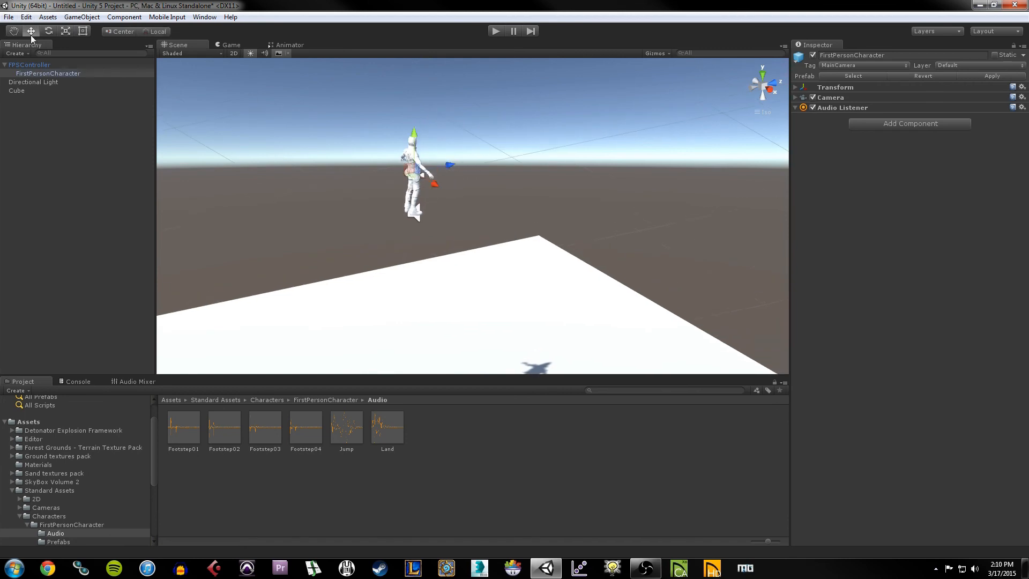
pyautogui.keyDown('alt'); pyautogui.moveTo(509, 189); pyautogui.dragTo(245, 184); pyautogui.keyUp('alt')
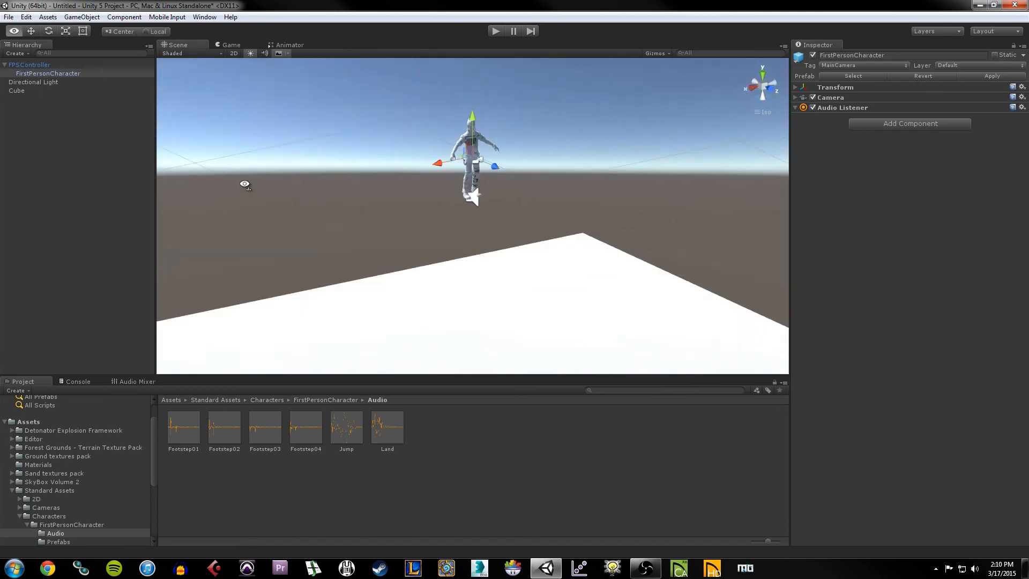
pyautogui.scroll(5, 487, 192)
pyautogui.moveTo(517, 113); pyautogui.dragTo(514, 181, button='middle')
pyautogui.scroll(4, 504, 179)
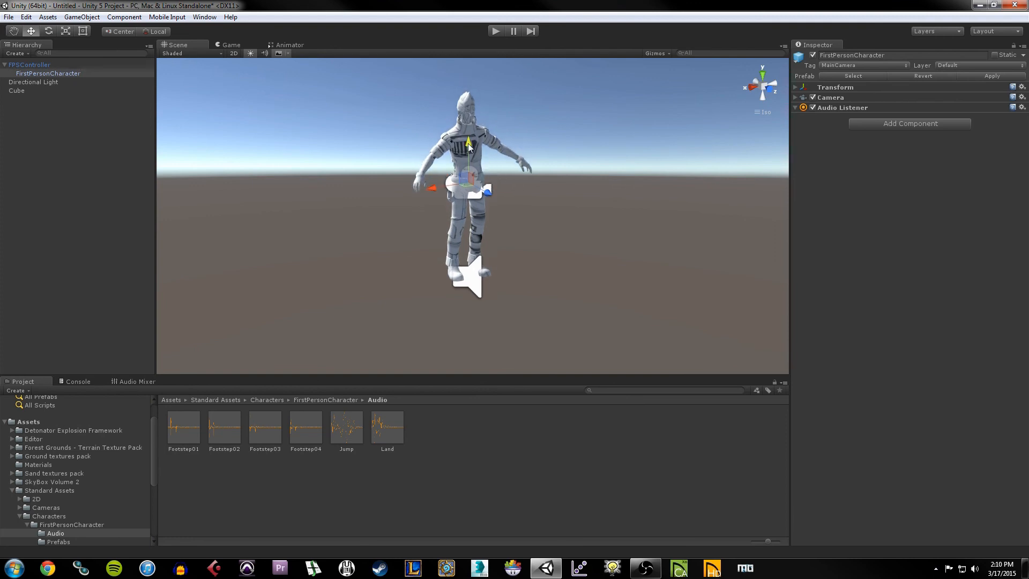
pyautogui.moveTo(468, 145); pyautogui.dragTo(479, 73)
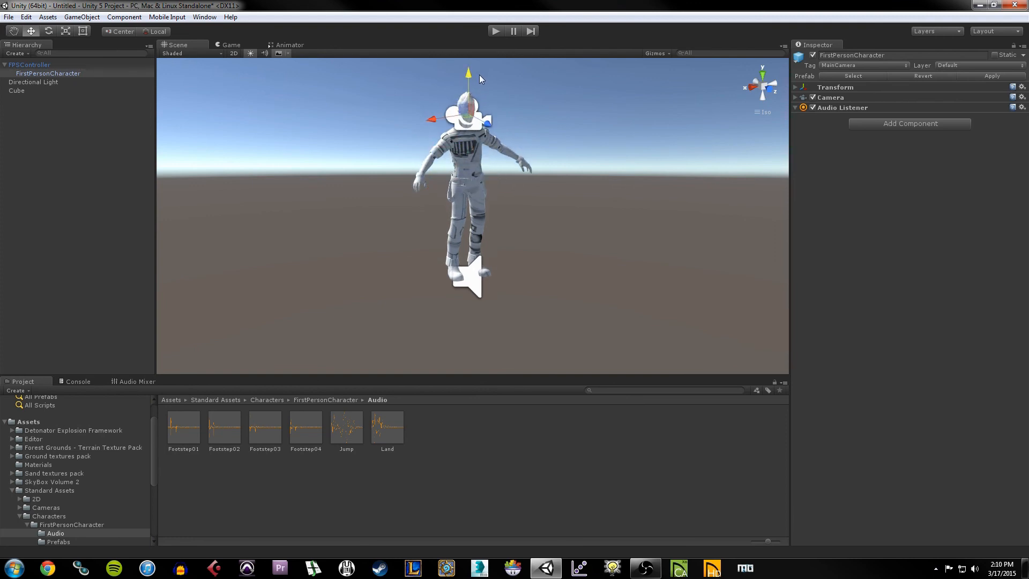
pyautogui.moveTo(478, 80); pyautogui.dragTo(505, 113, button='middle')
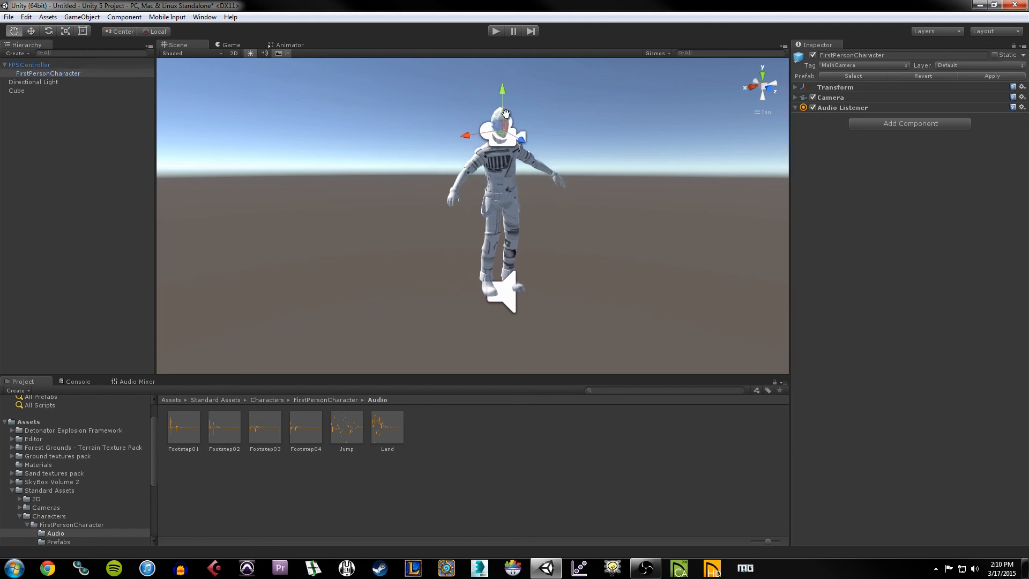
pyautogui.keyDown('alt'); pyautogui.moveTo(505, 113); pyautogui.dragTo(454, 127); pyautogui.keyUp('alt')
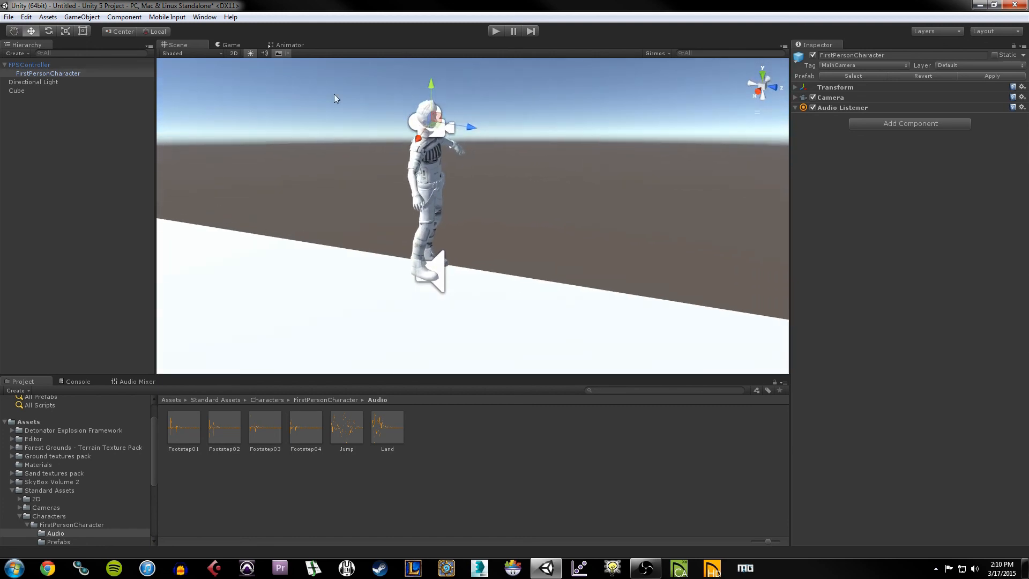
# Step: Select the FPSController by its body, then clear the selection
pyautogui.click(515, 207)
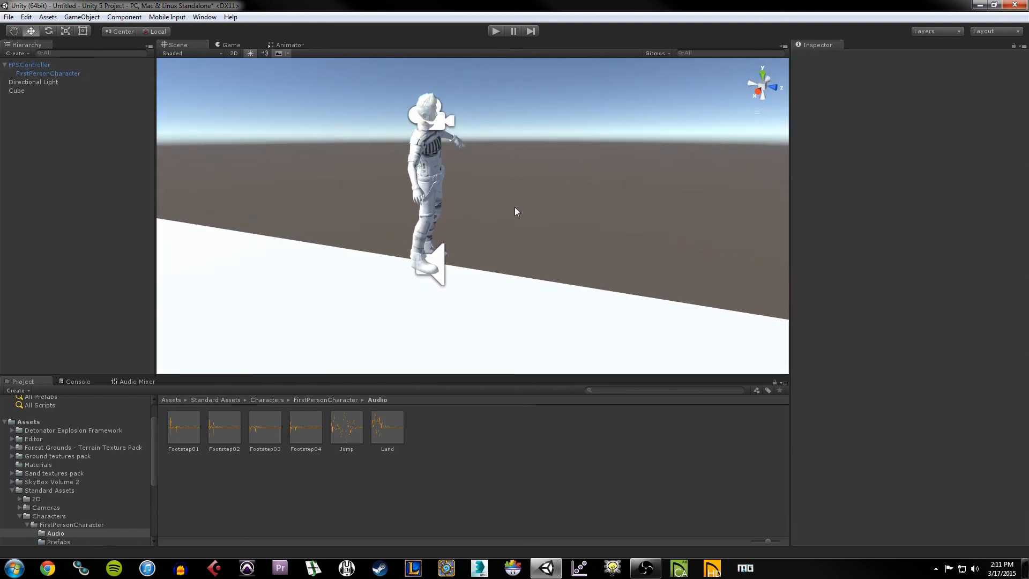
pyautogui.click(436, 114)
pyautogui.click(25, 68)
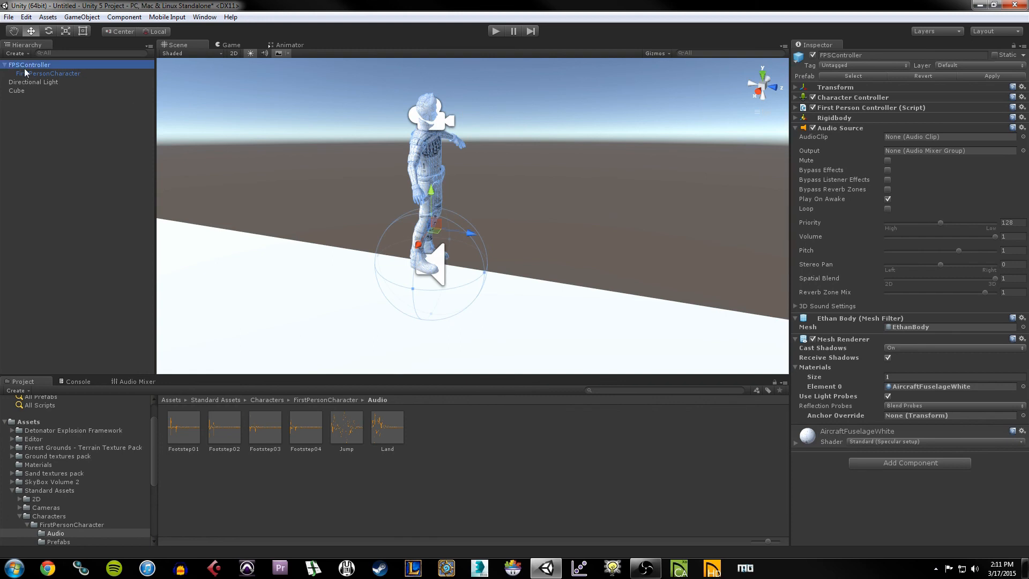
pyautogui.click(660, 233)
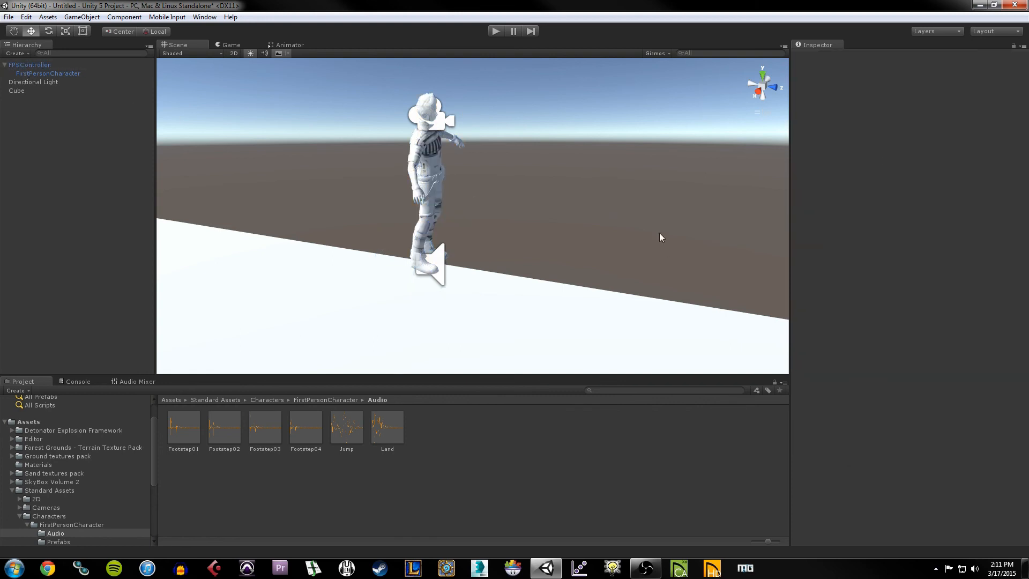
pyautogui.click(496, 33)
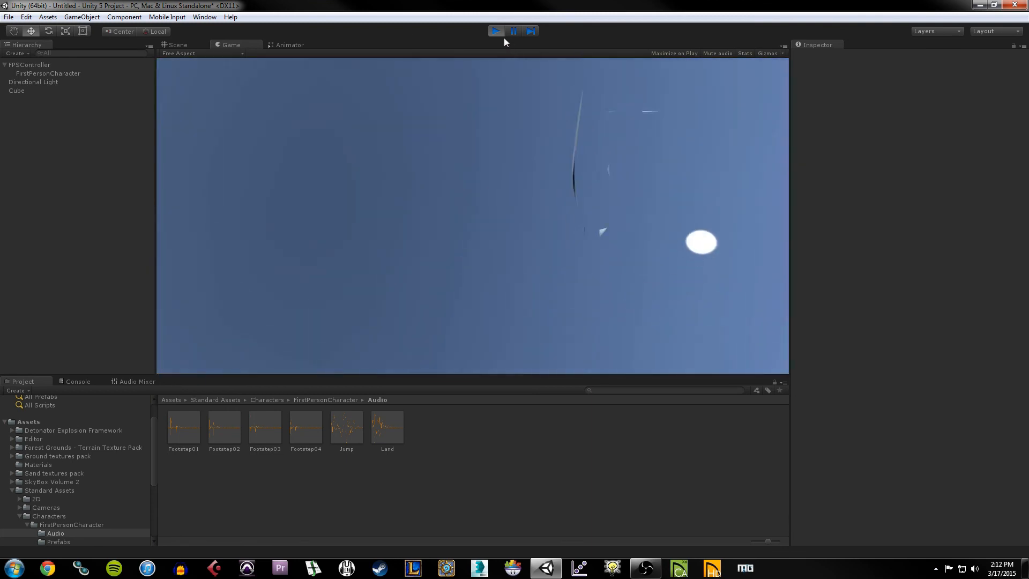
pyautogui.click(499, 34)
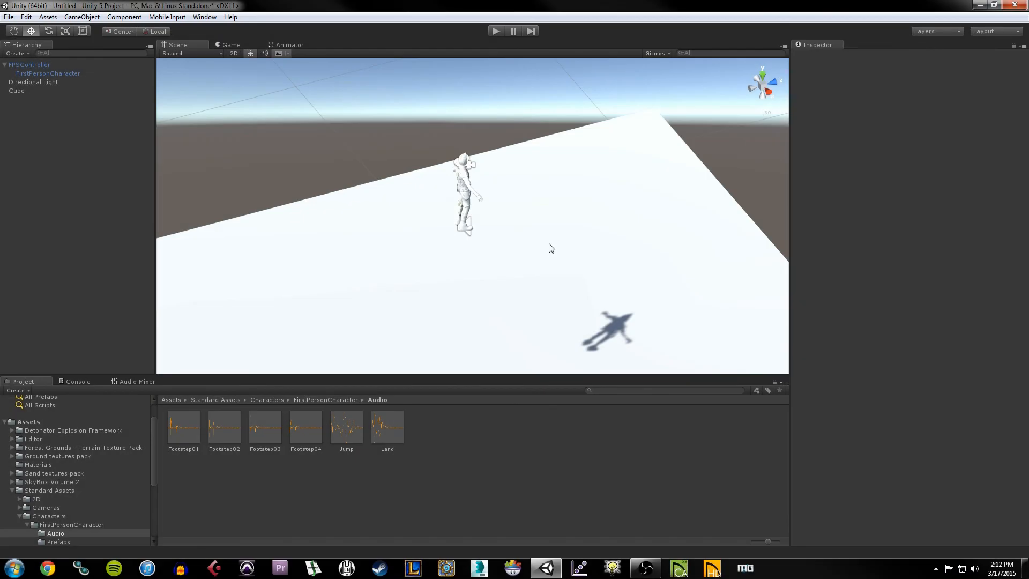
# Step: Select the white Cube platform and expand its Box Collider settings in the Inspector
pyautogui.click(549, 244)
pyautogui.moveTo(572, 244); pyautogui.dragTo(522, 248, button='middle')
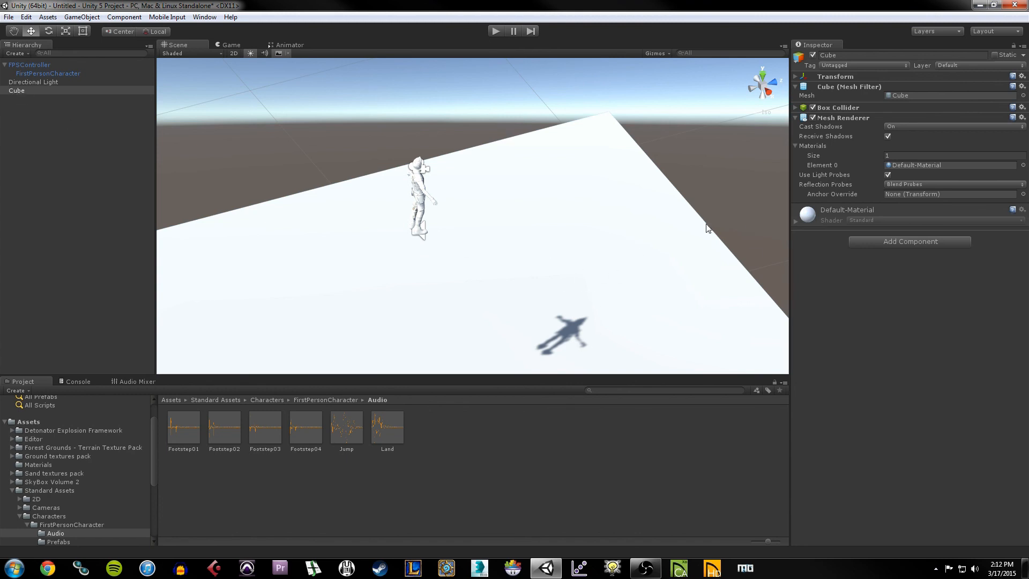
pyautogui.click(795, 108)
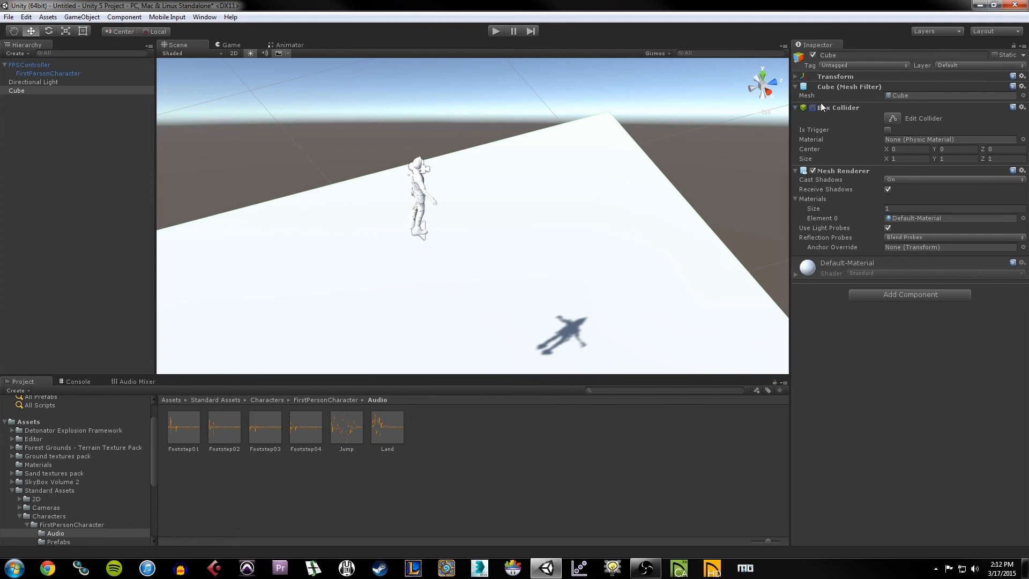
# Step: Run a brief play test, then select the FPSController character
pyautogui.click(496, 33)
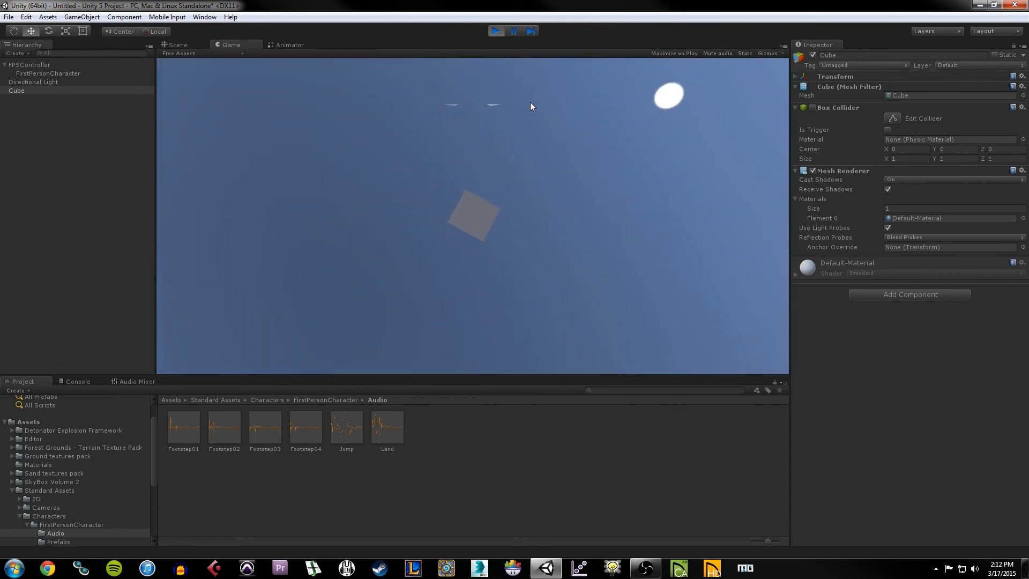
pyautogui.click(497, 32)
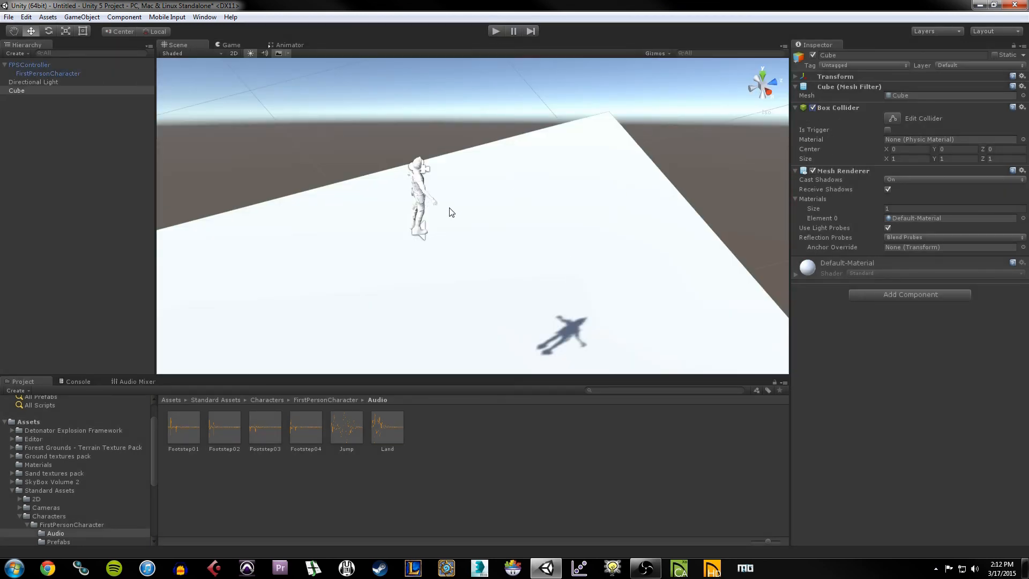
pyautogui.click(419, 182)
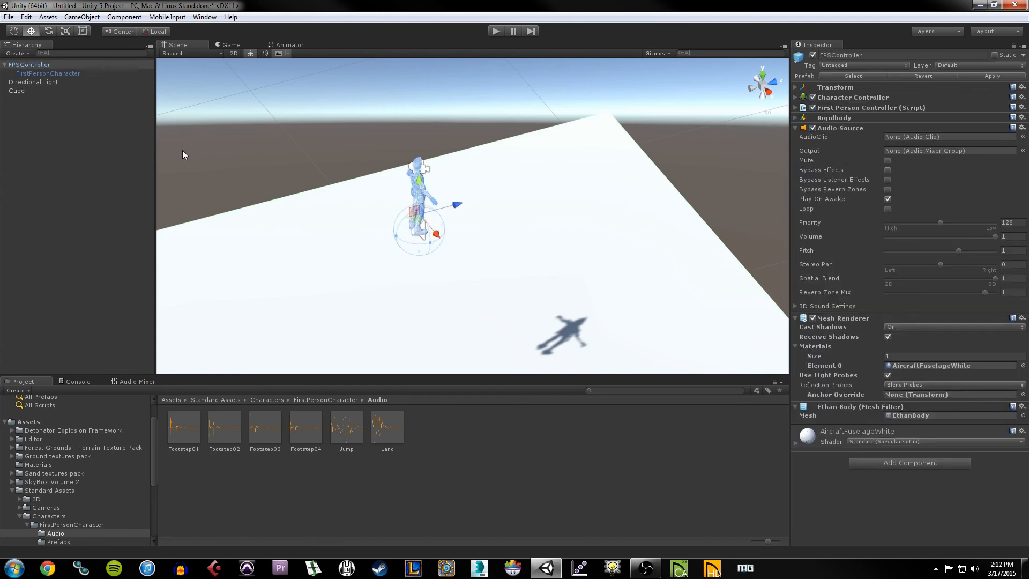
pyautogui.click(796, 118)
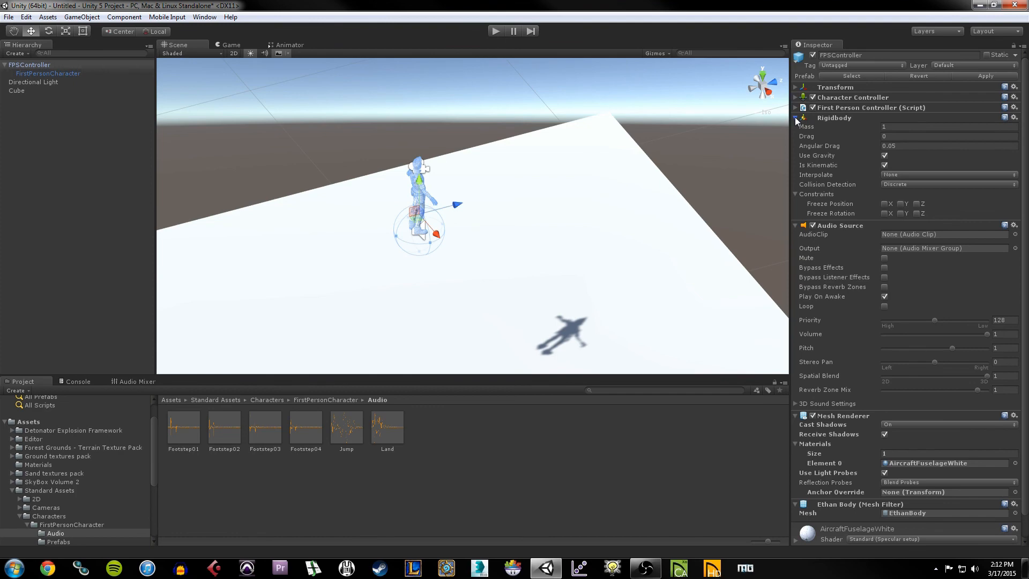
pyautogui.click(796, 118)
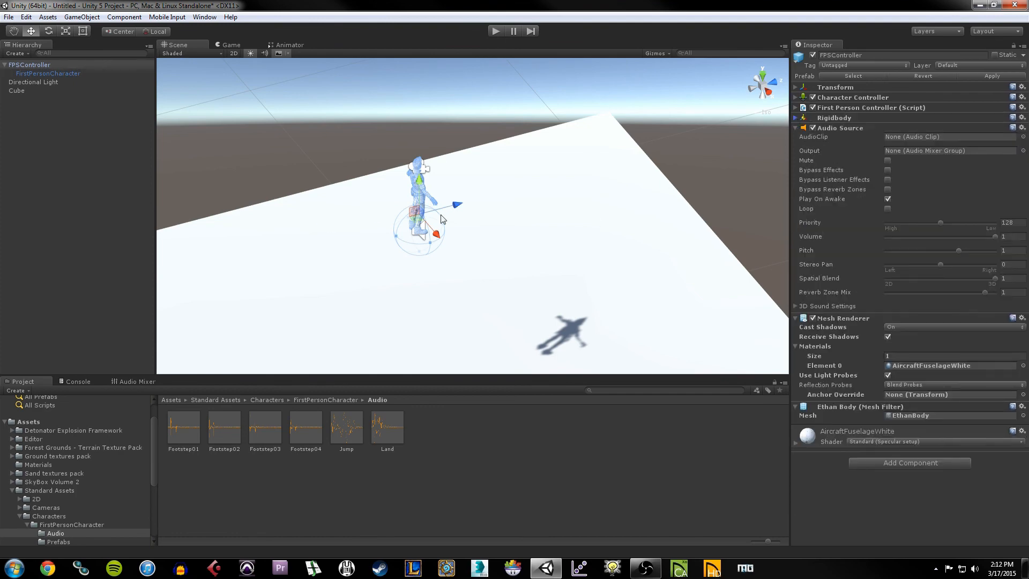
pyautogui.click(847, 118)
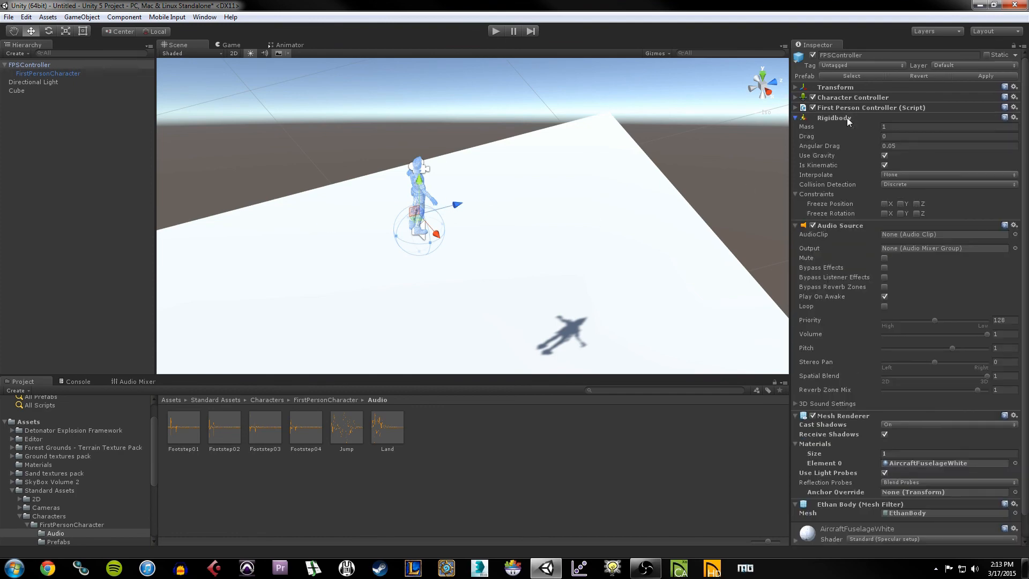
pyautogui.click(801, 119)
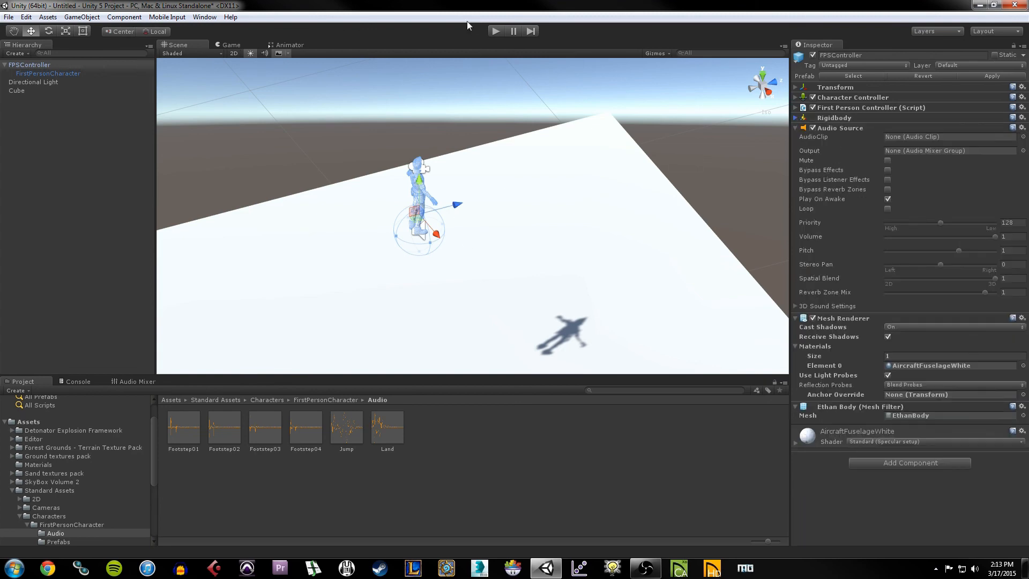
pyautogui.click(498, 31)
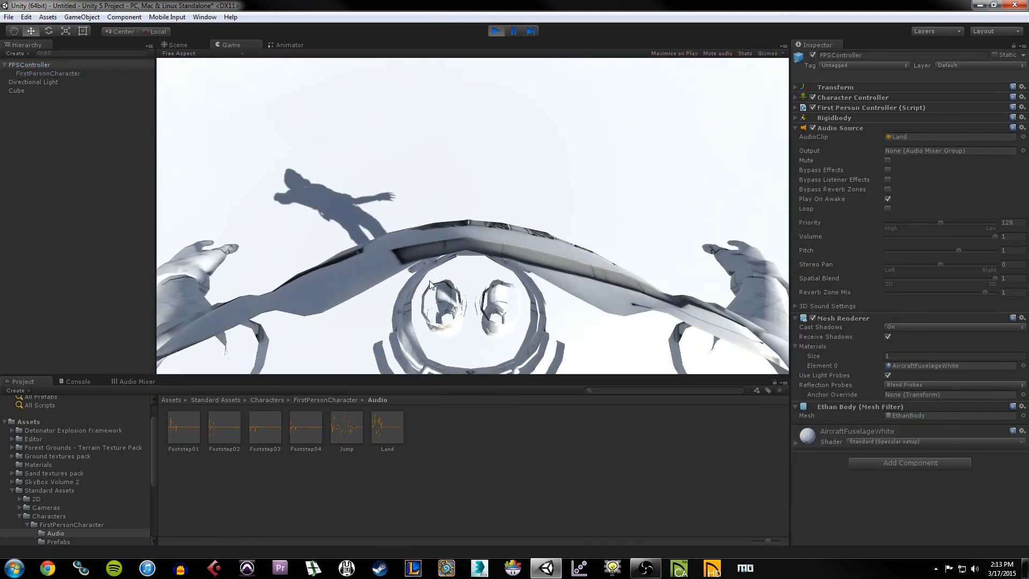
pyautogui.press('w')
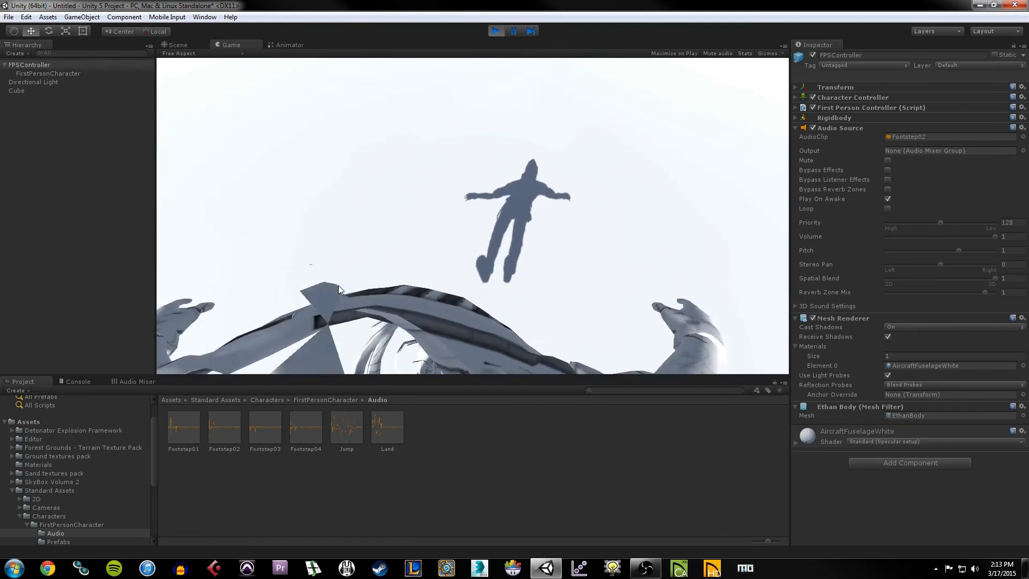
pyautogui.press('w')
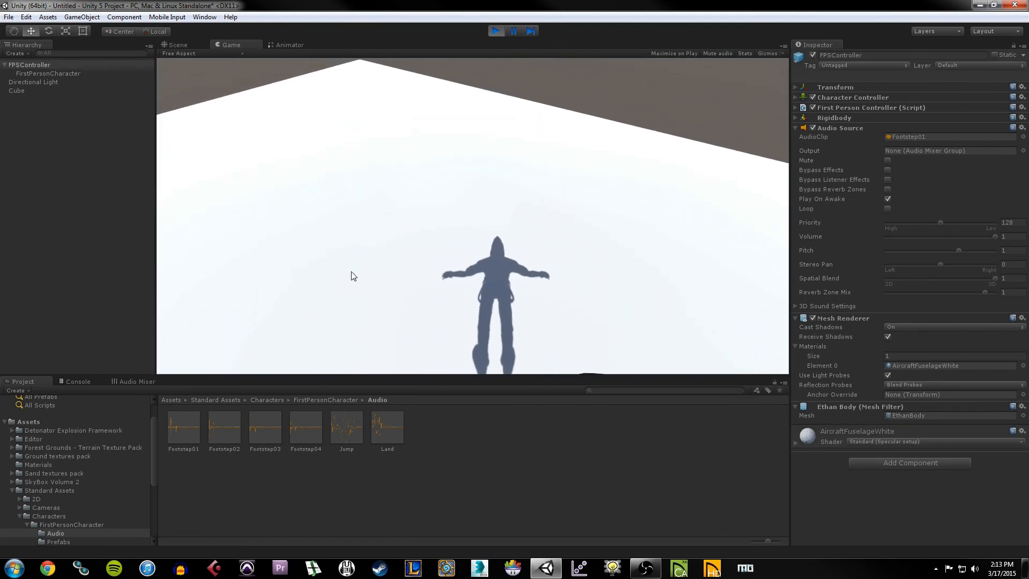
pyautogui.press('w')
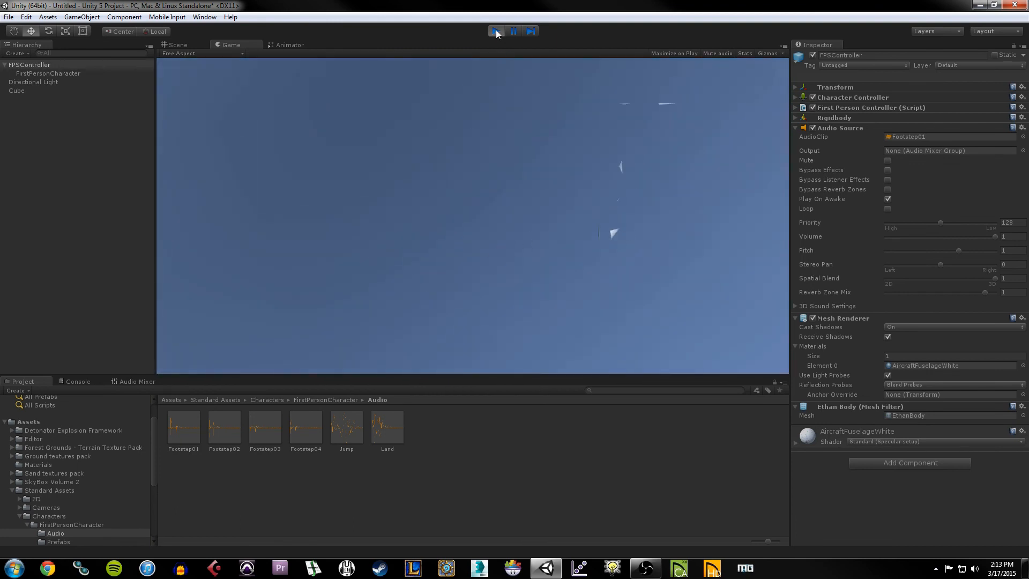
pyautogui.click(496, 32)
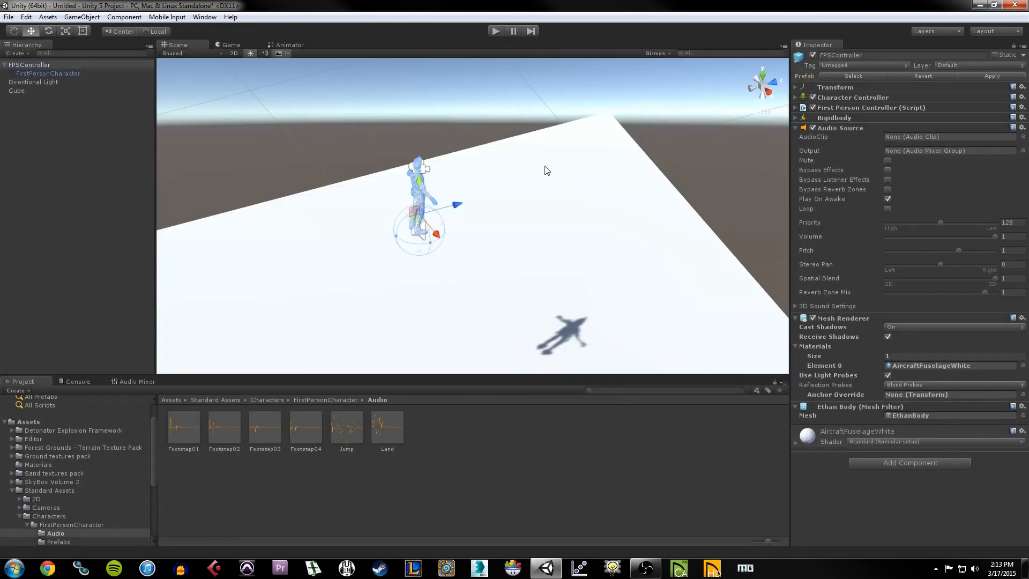
# Step: Glance at the Rigidbody settings, then list the top-level Assets folder contents
pyautogui.click(797, 118)
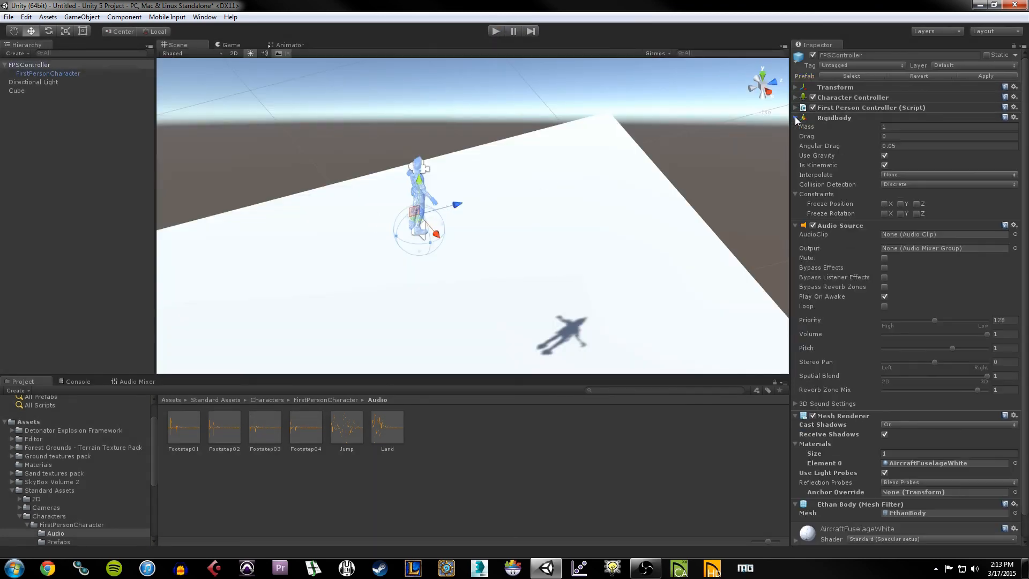
pyautogui.click(796, 118)
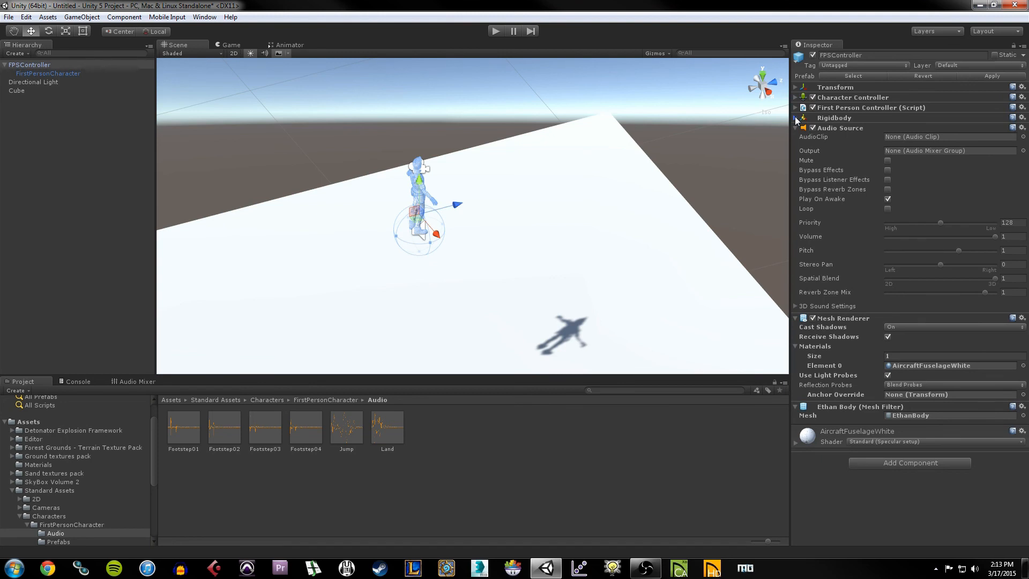
pyautogui.click(27, 422)
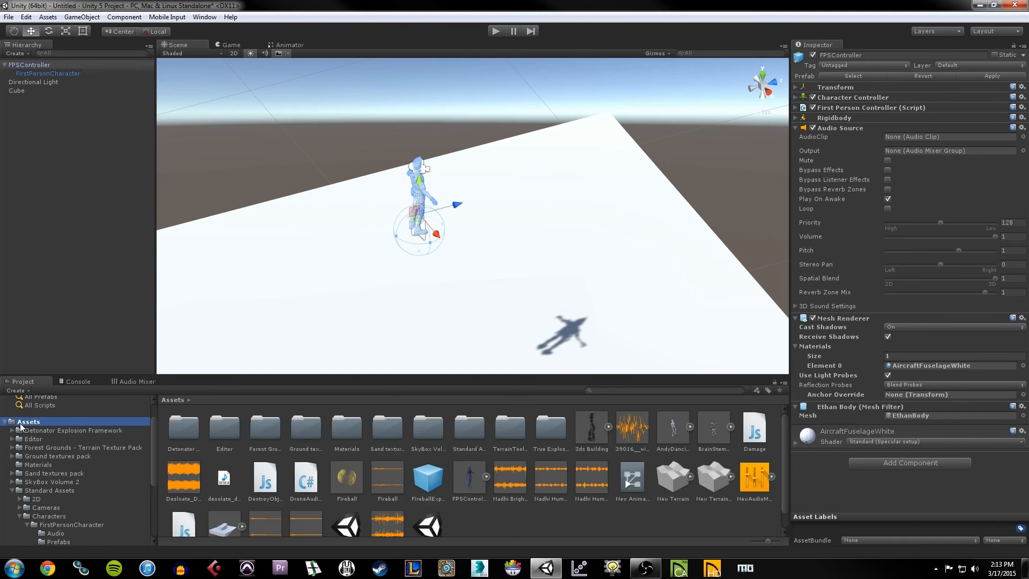
# Step: Fold away the Standard Assets tree and orbit to a level side view of the character
pyautogui.click(13, 492)
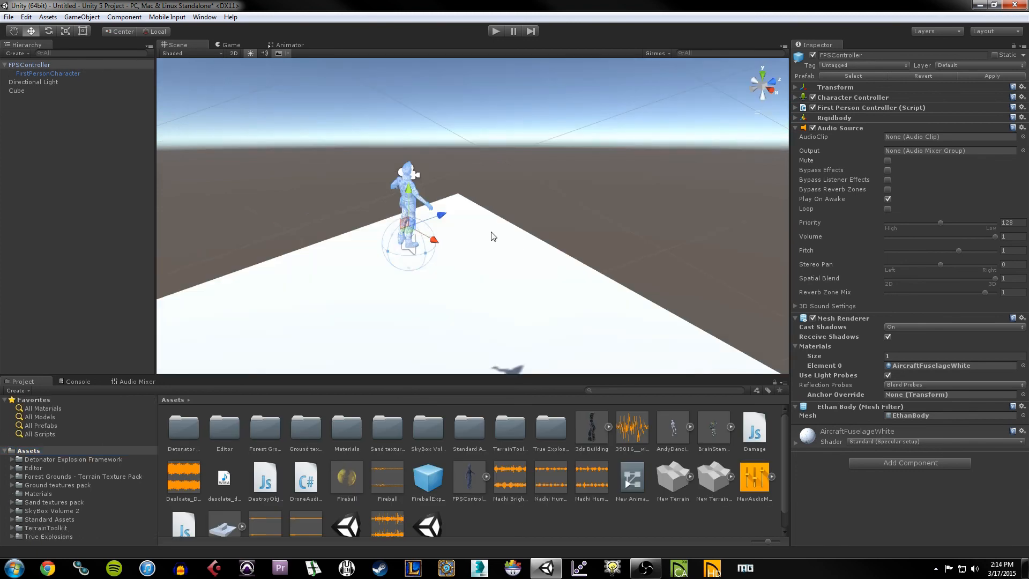
pyautogui.keyDown('alt'); pyautogui.moveTo(494, 236); pyautogui.dragTo(400, 178); pyautogui.keyUp('alt')
pyautogui.keyDown('alt'); pyautogui.moveTo(470, 268); pyautogui.dragTo(478, 264); pyautogui.keyUp('alt')
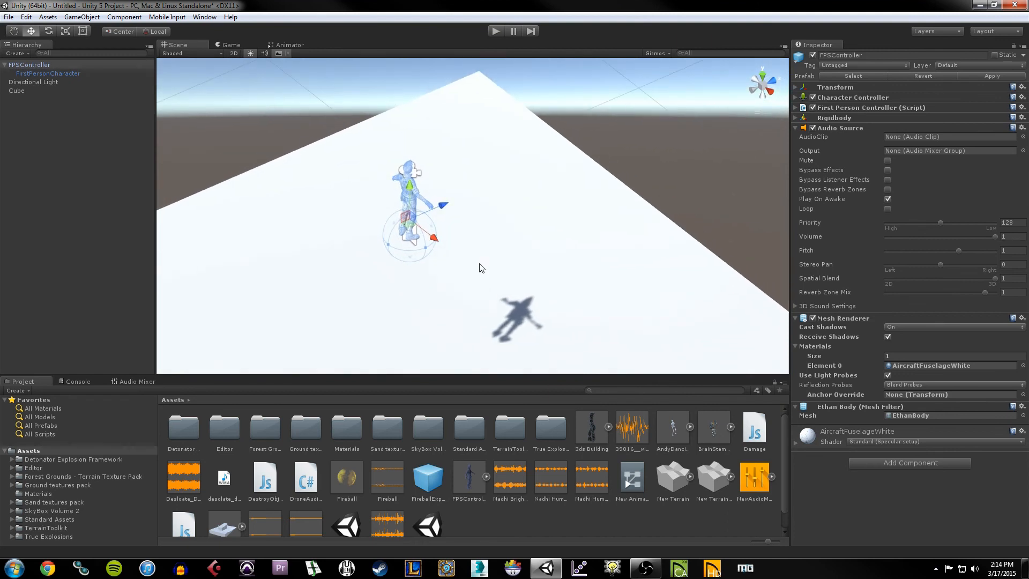